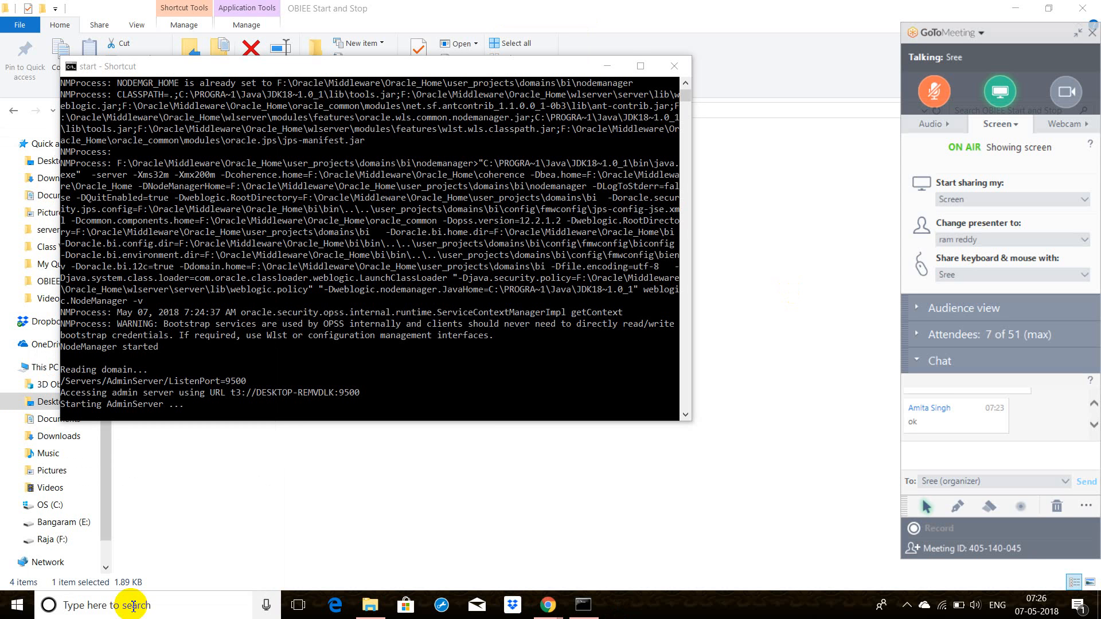
Step: Launch Excel and create a blank workbook
left_click(650, 355)
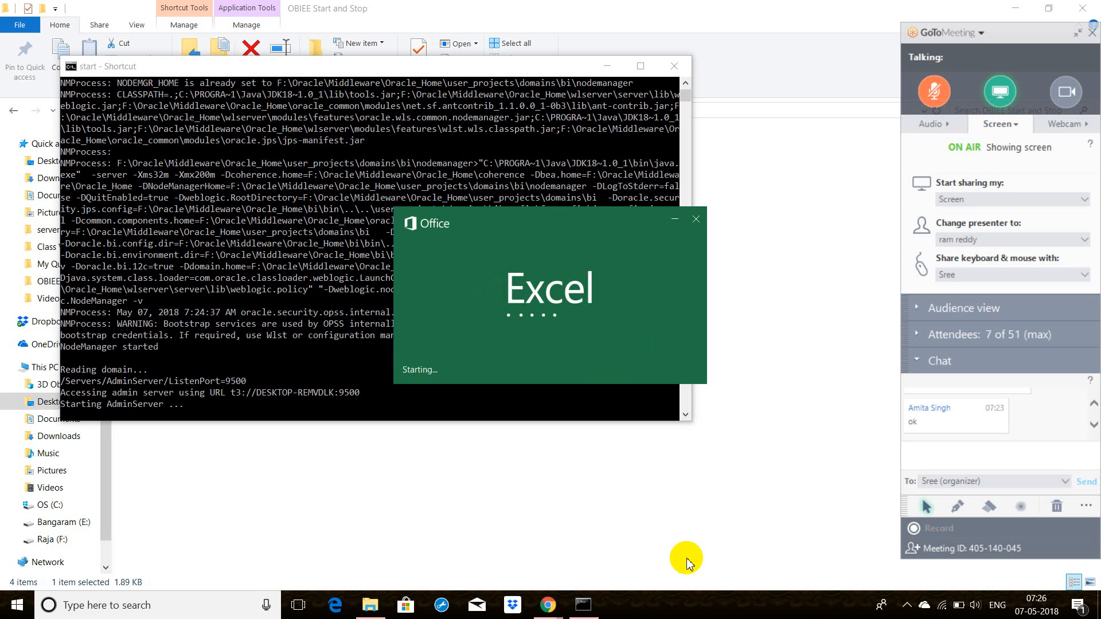
left_click(594, 374)
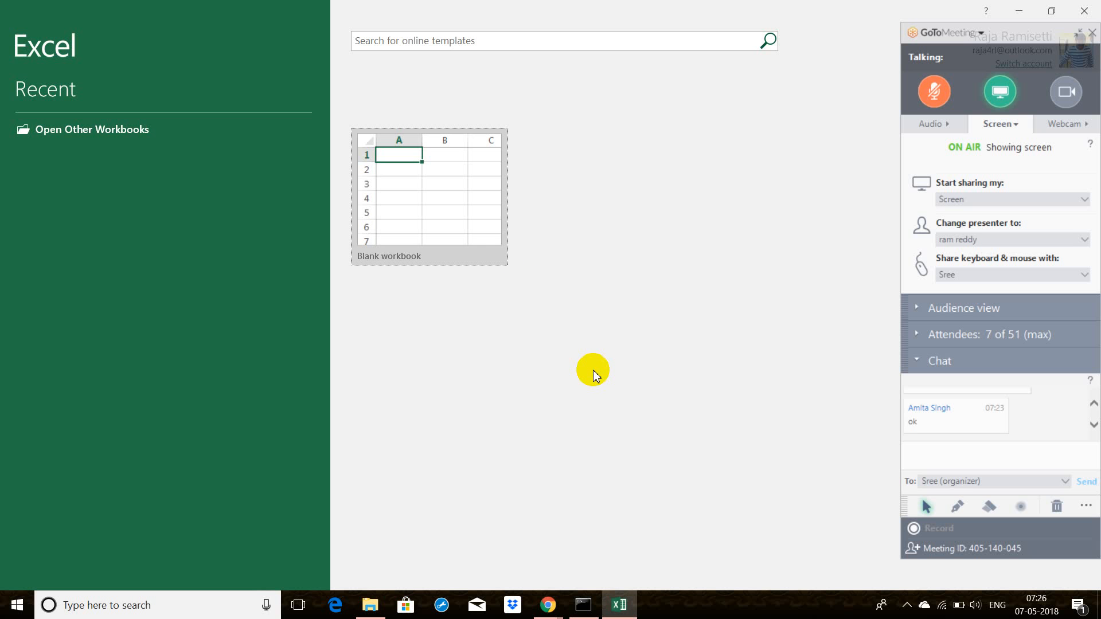
left_click(455, 140)
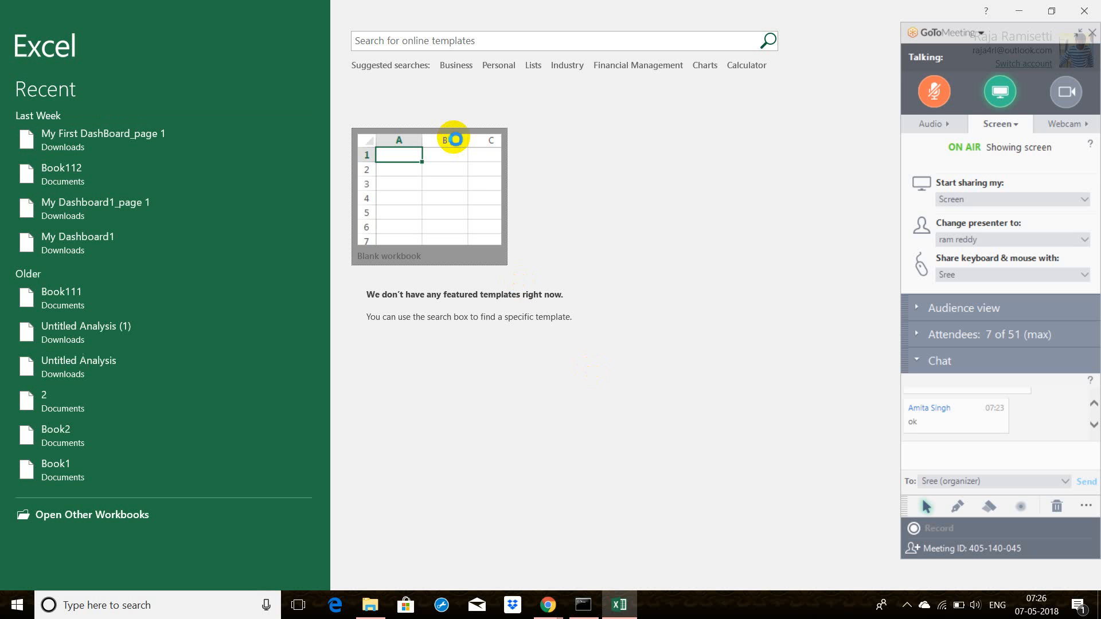
left_click(474, 170)
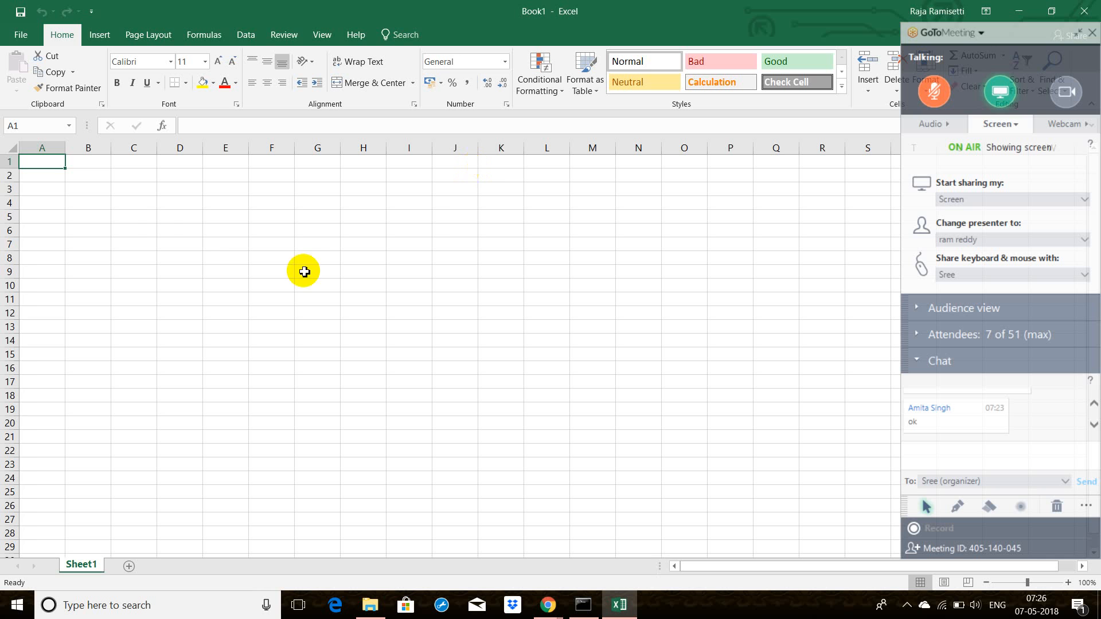
Step: Enter the label "Report 1" in C5, with the column headers Year in D6 and Sales in E6
left_click(132, 218)
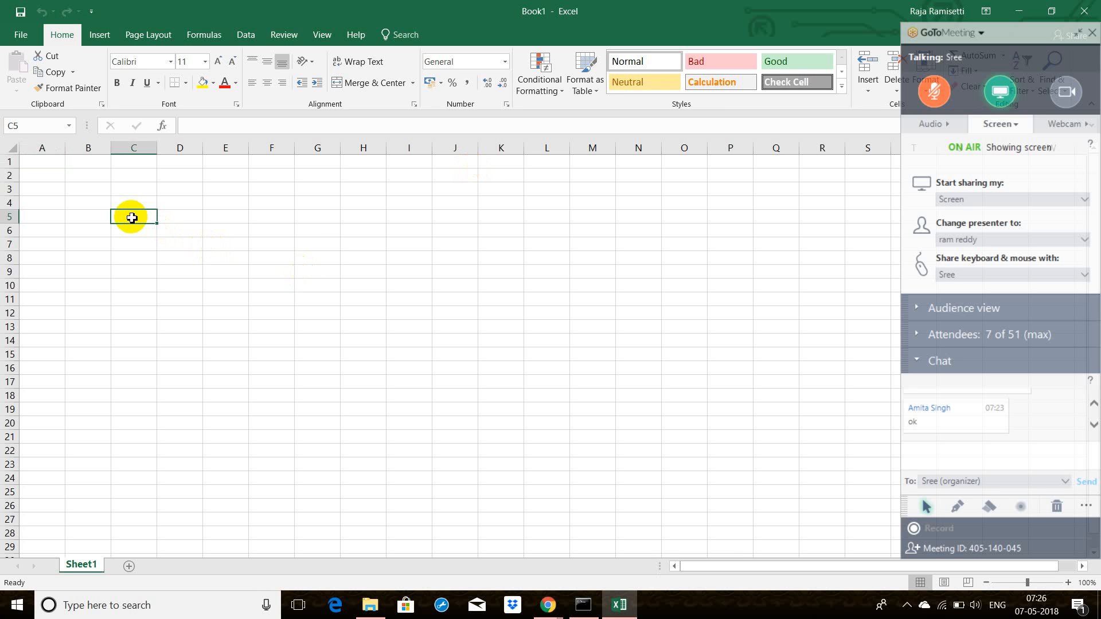
type("Report")
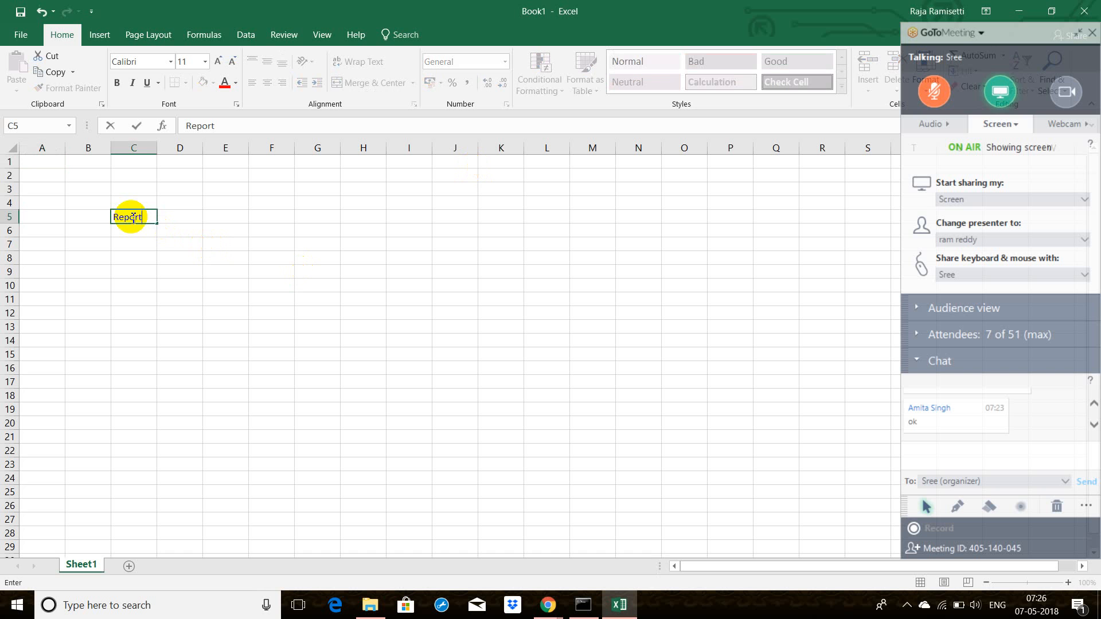
type(" 1")
key("Tab")
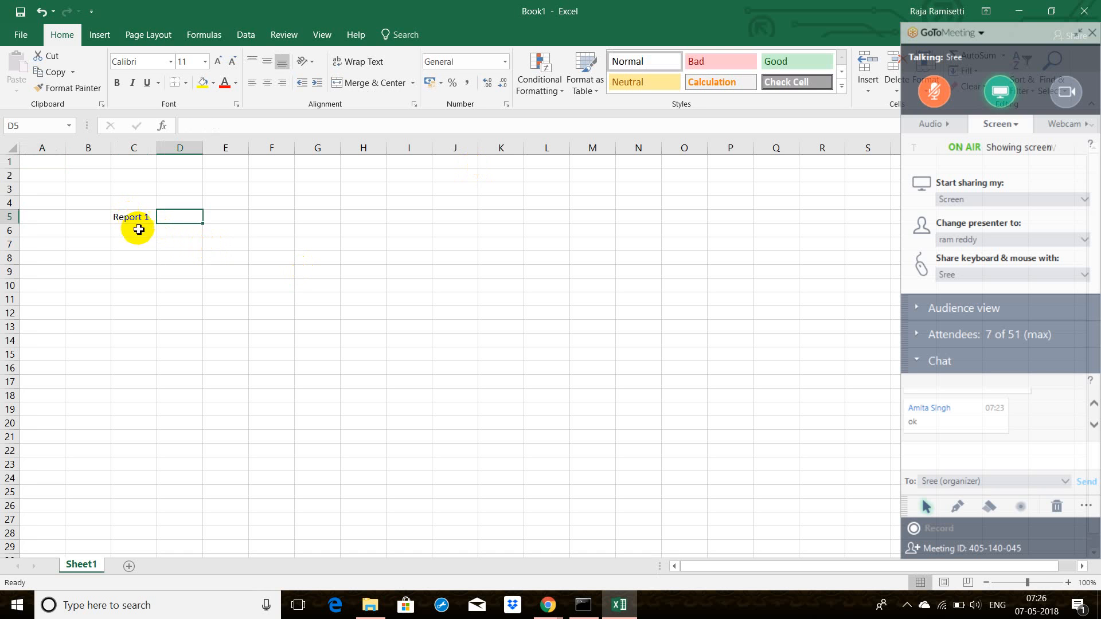
left_click(191, 232)
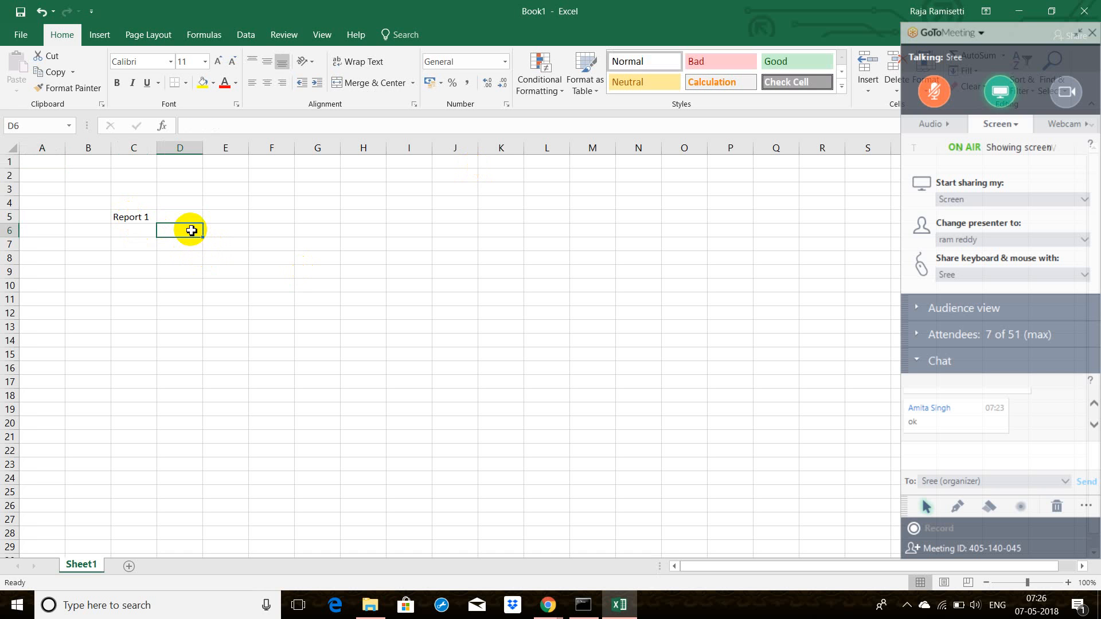
type("Year")
key("Tab")
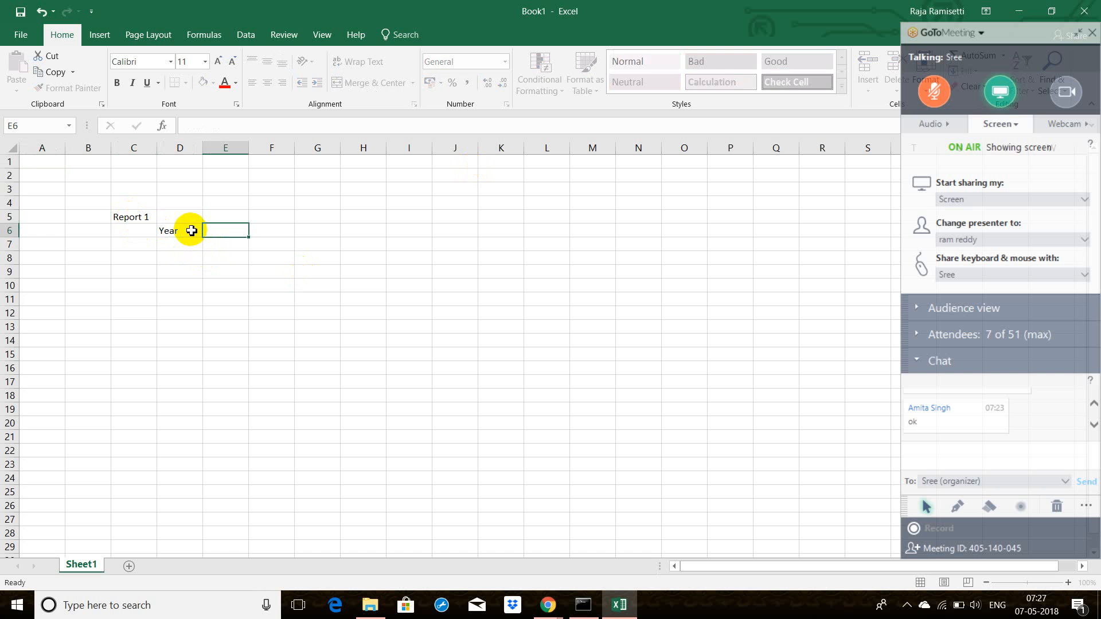
type("Sales")
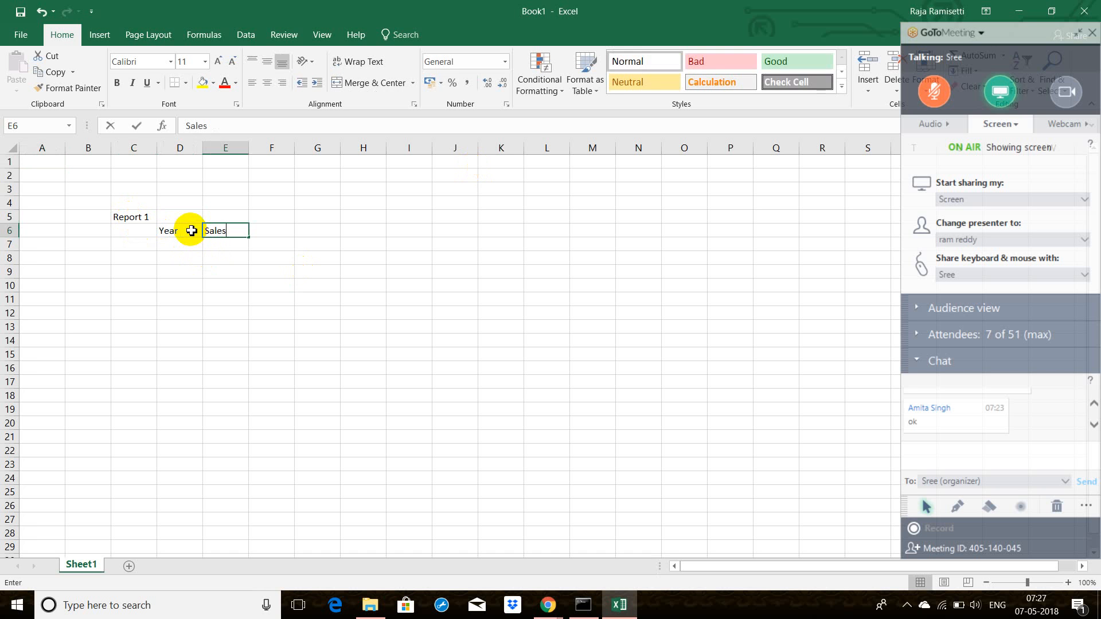
left_click(233, 288)
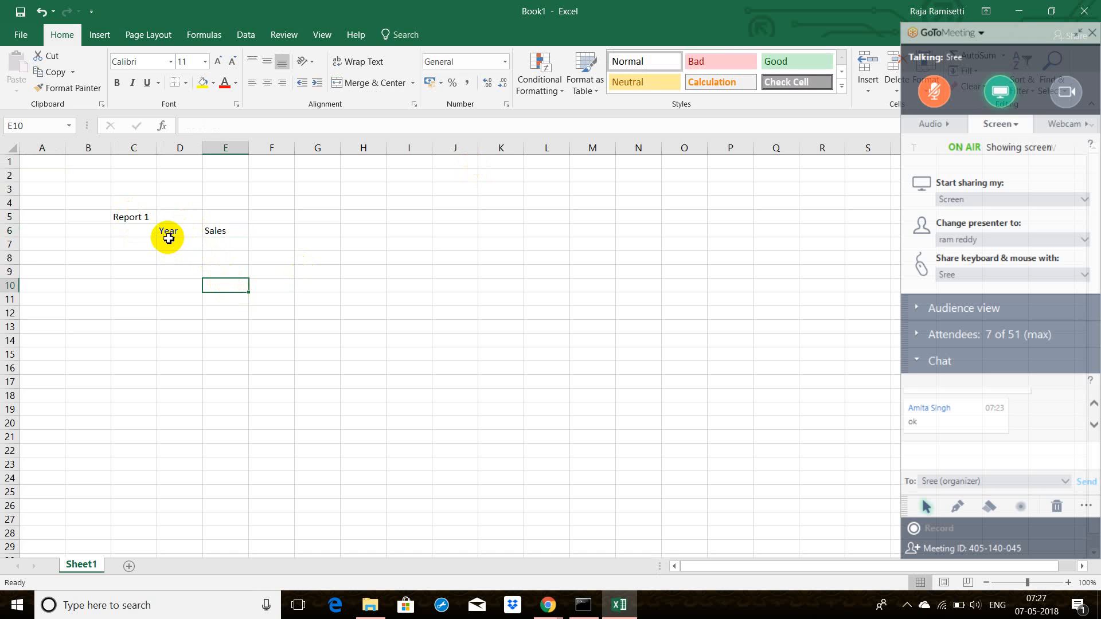
Step: Enter the label "Report2" in C11, with the headers Year, H.Year and Sales in D12 to F12
left_click(136, 297)
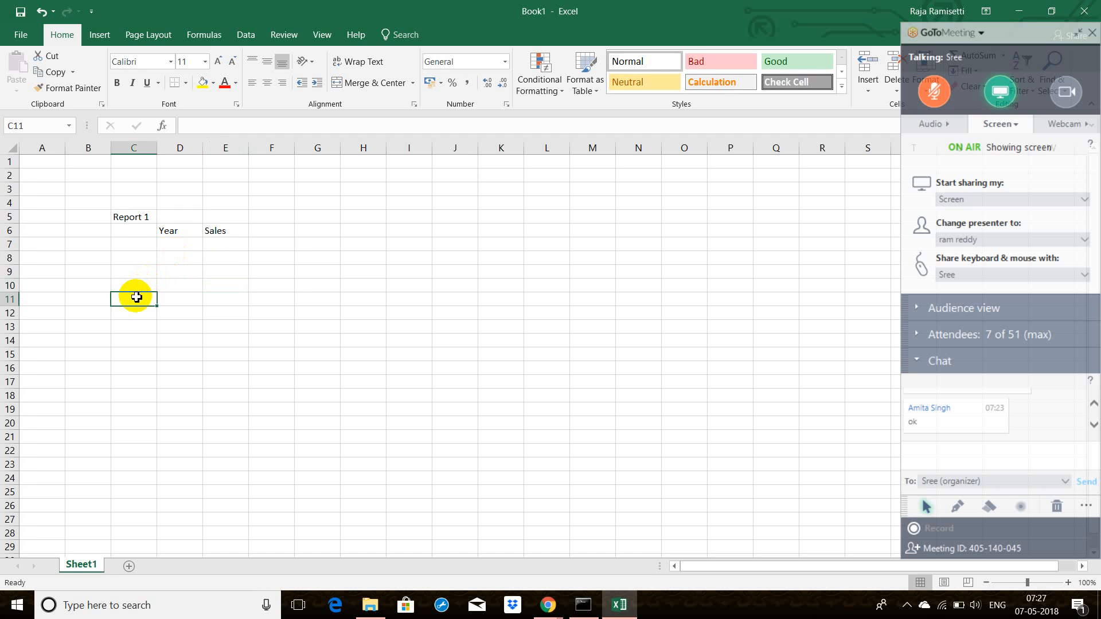
type("Repor")
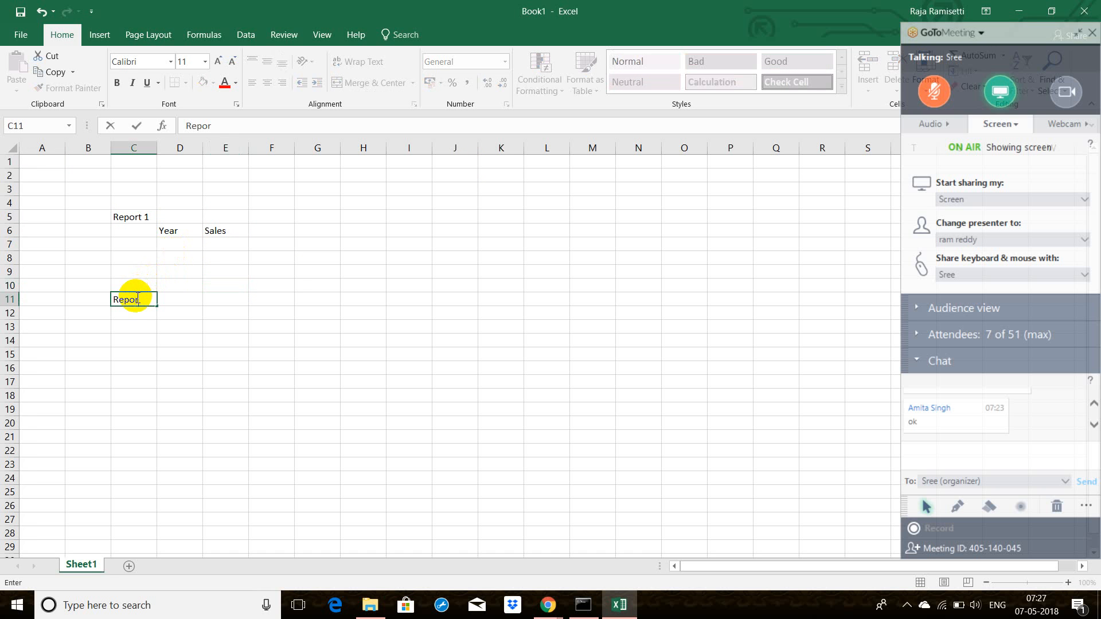
type("t2")
left_click(170, 316)
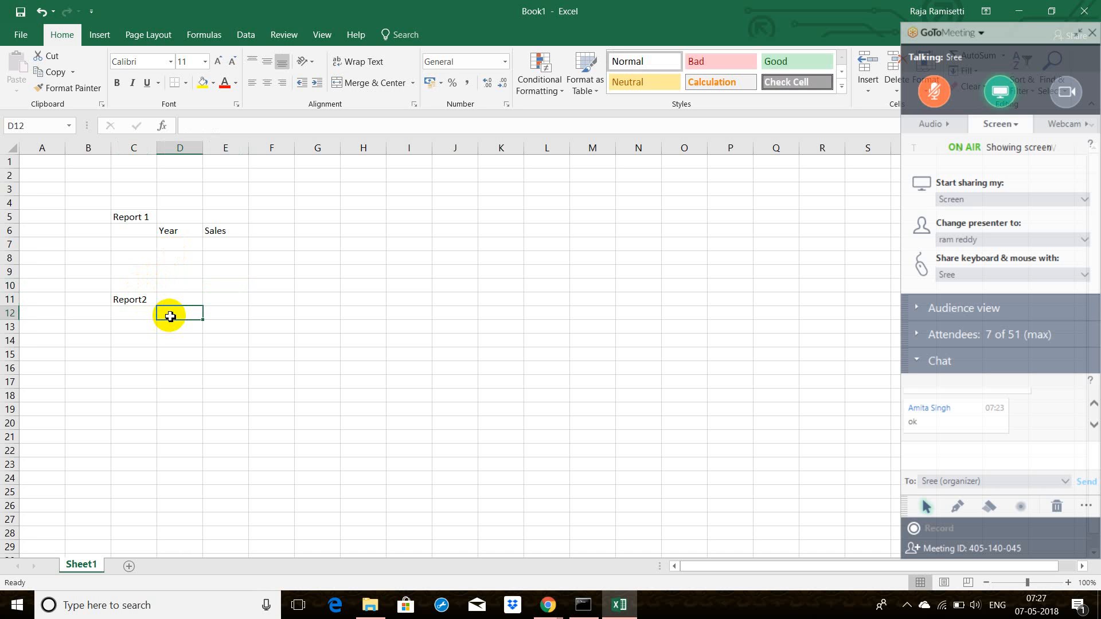
type("Year")
key("Tab")
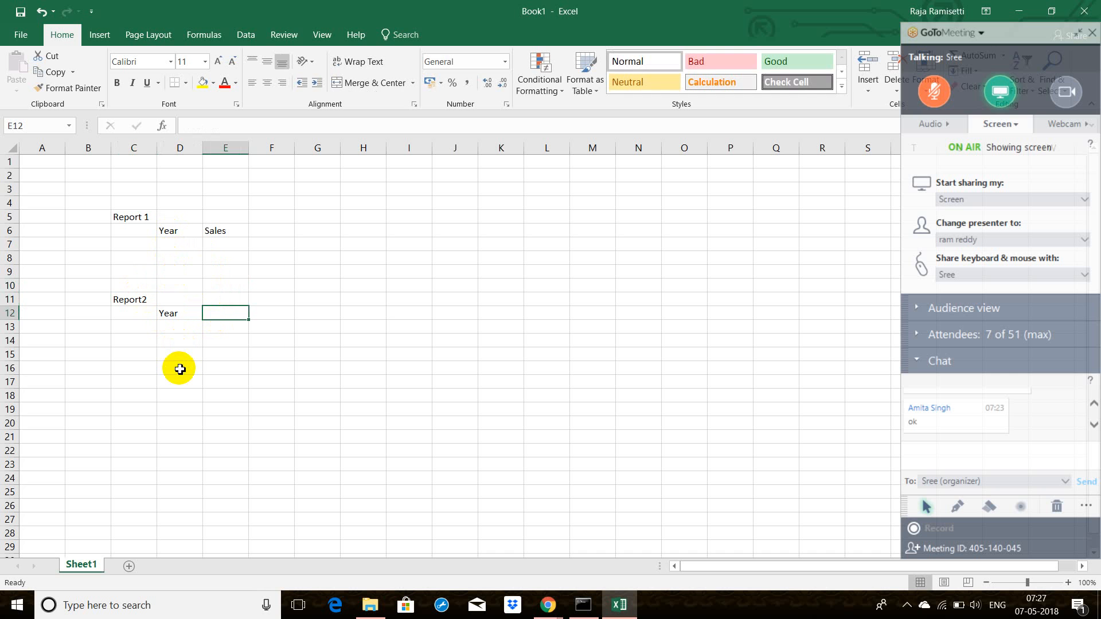
type("H.Year")
key("Tab")
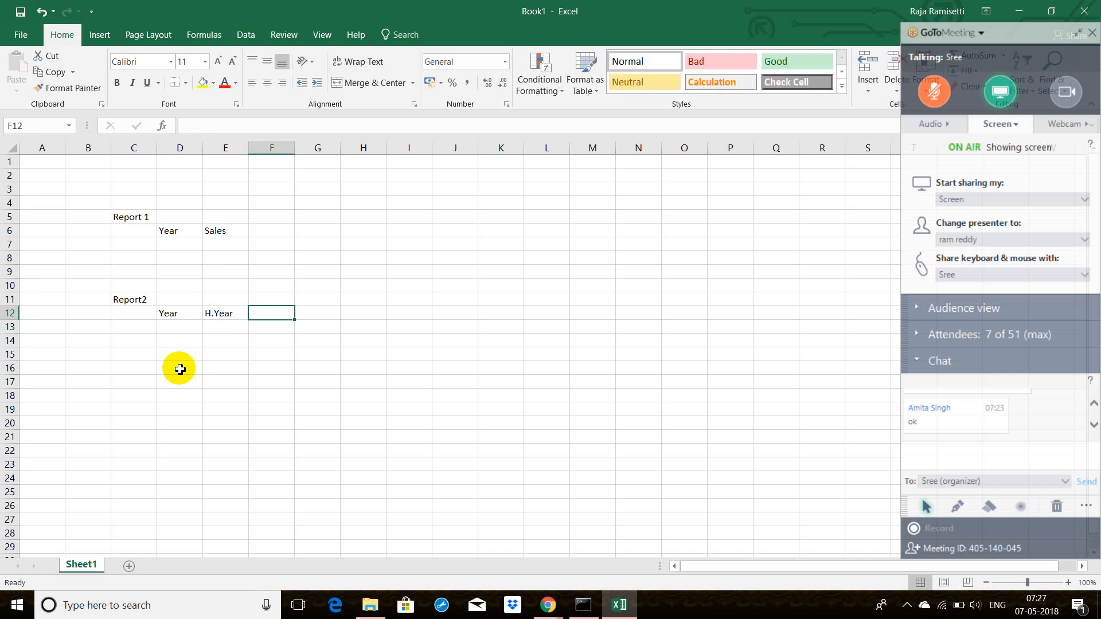
type("Sale")
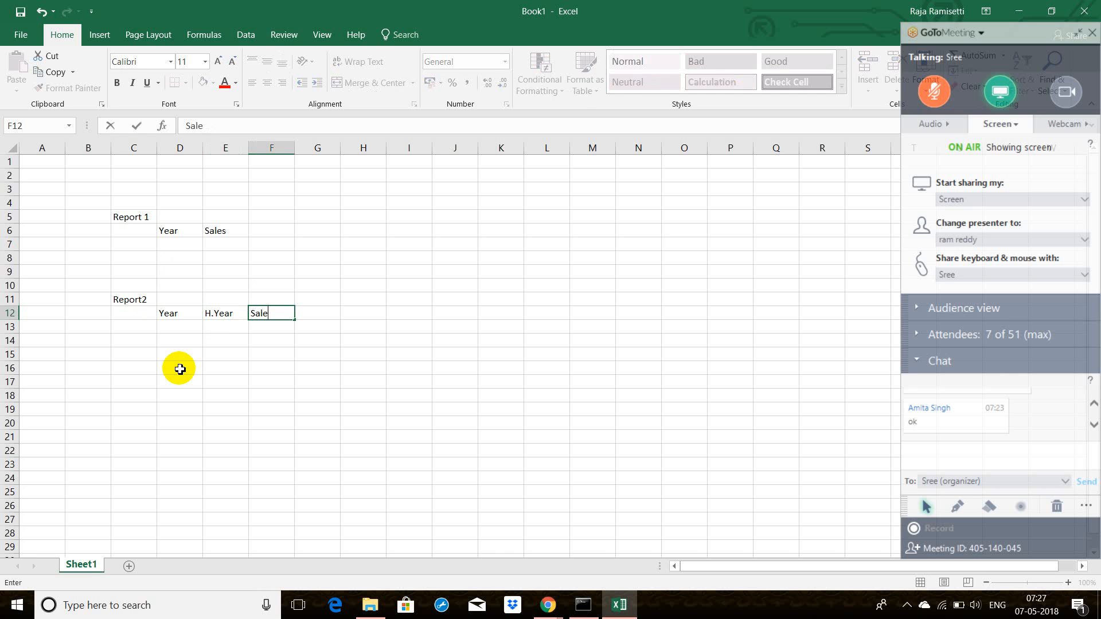
type("s")
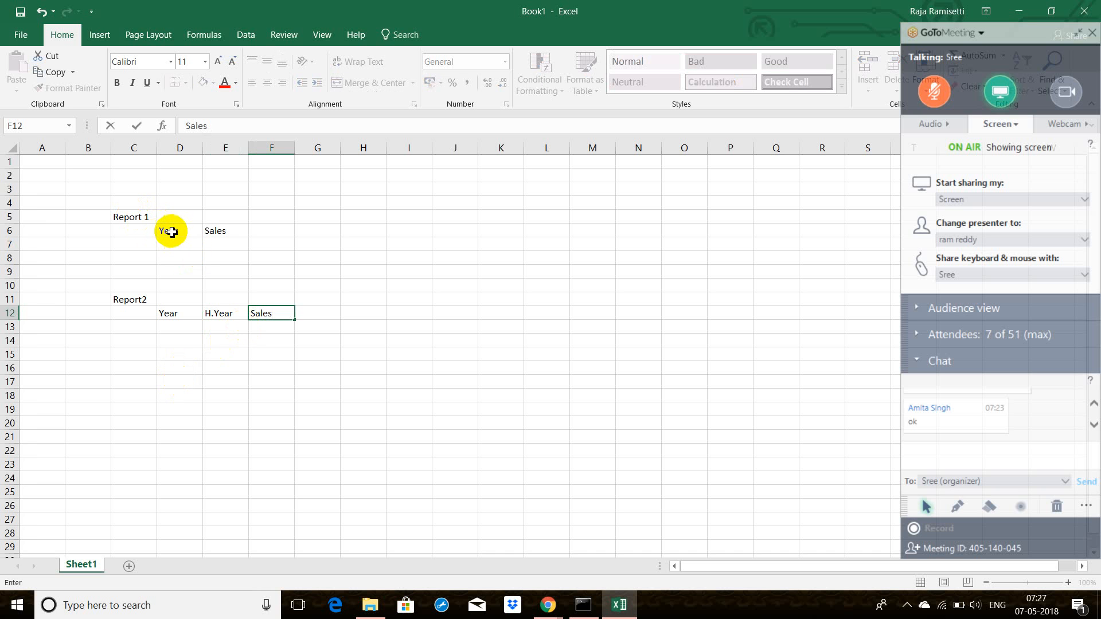
Step: Apply all borders to the Report 1 table in D6:E8
left_click_drag(171, 231, 234, 253)
left_click(185, 83)
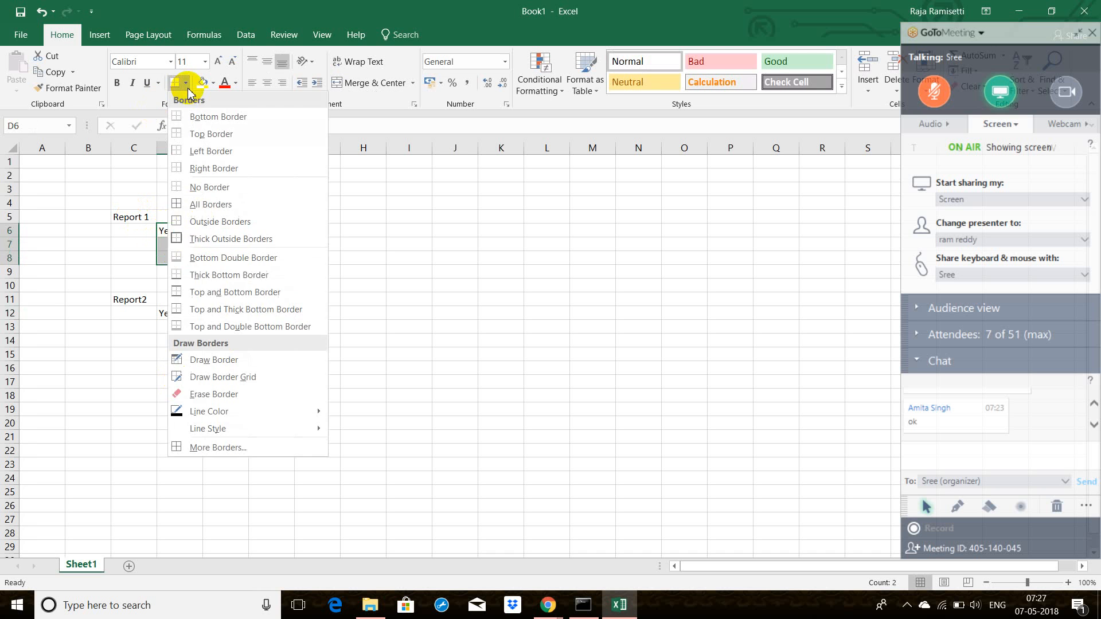
left_click(196, 205)
left_click(455, 272)
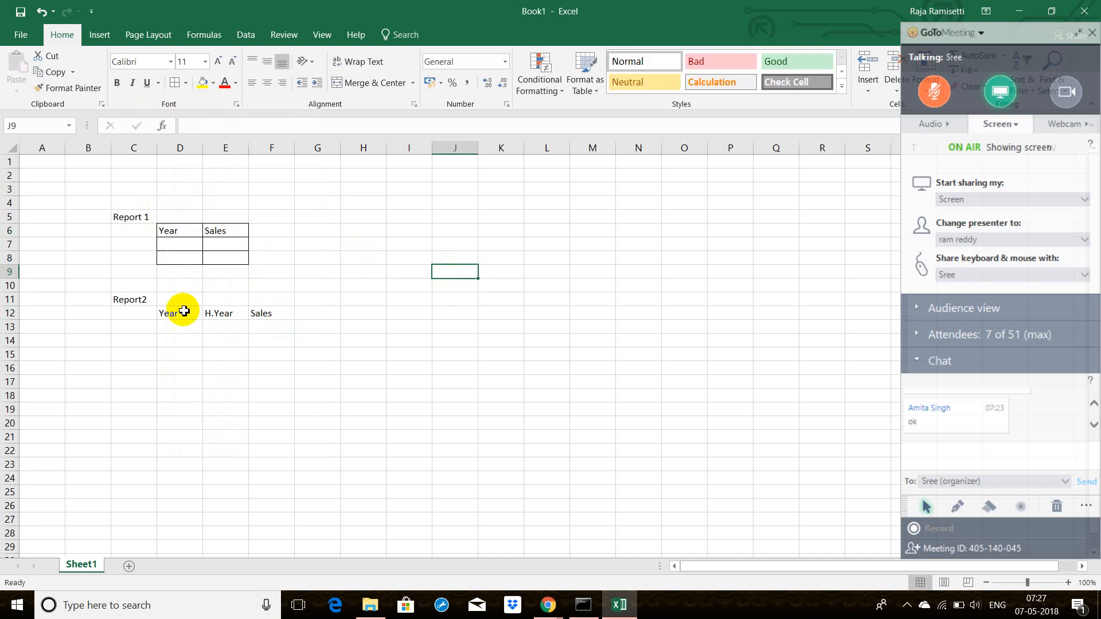
Step: Apply all borders to the Report2 table in D12:F16
left_click_drag(165, 313, 269, 363)
left_click(174, 82)
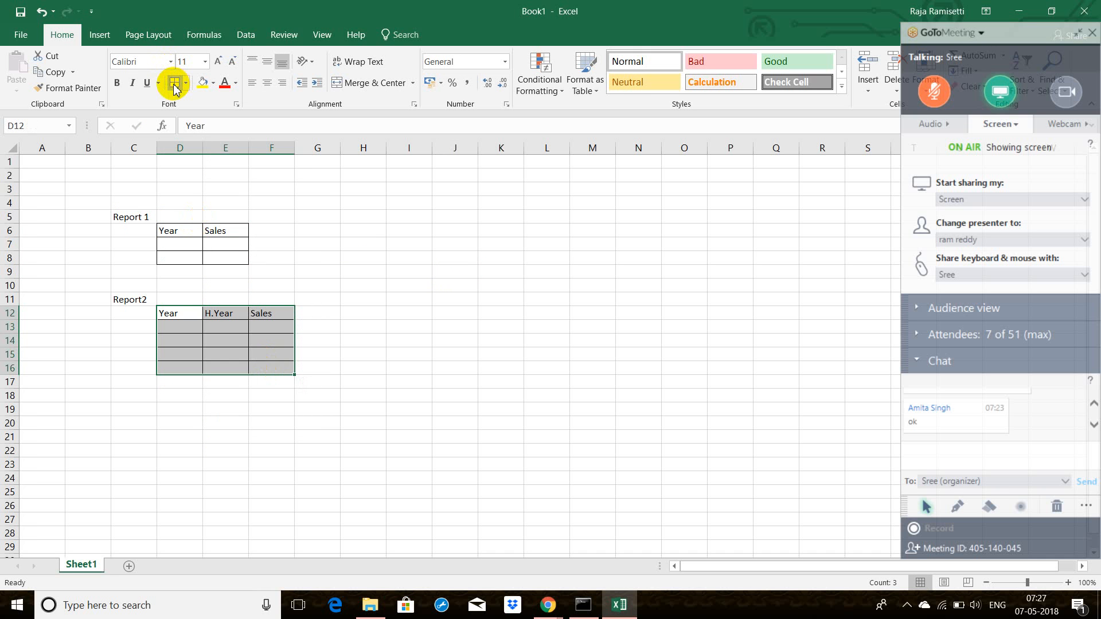
left_click(393, 370)
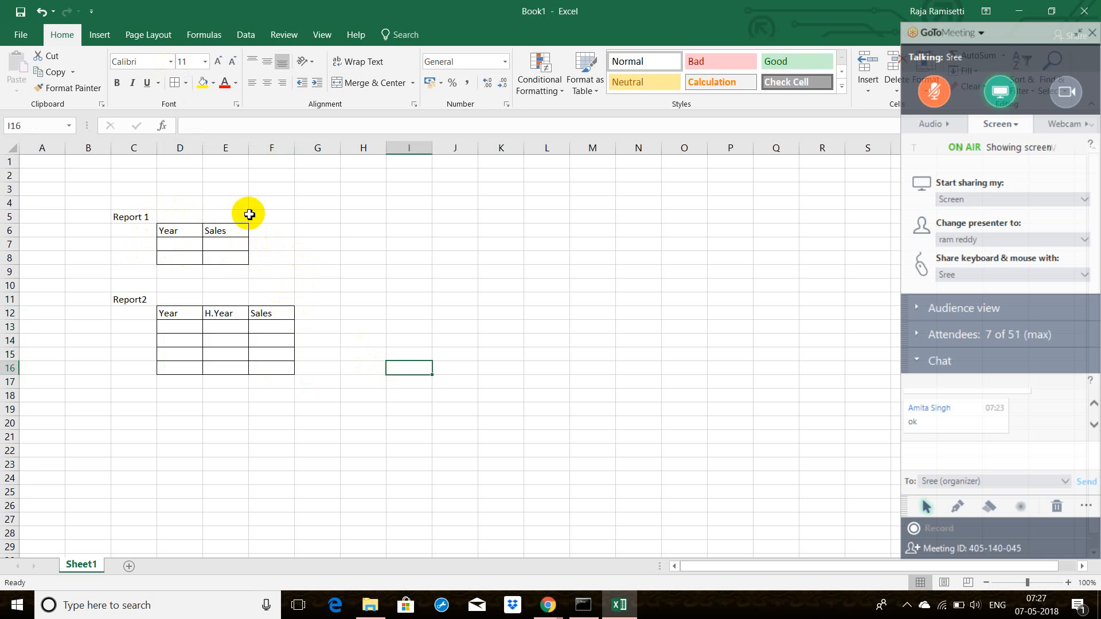
Step: Add a filter note below the tables, with "Filter" in C18 and "Year --> Is Prompted" in D18
left_click(129, 394)
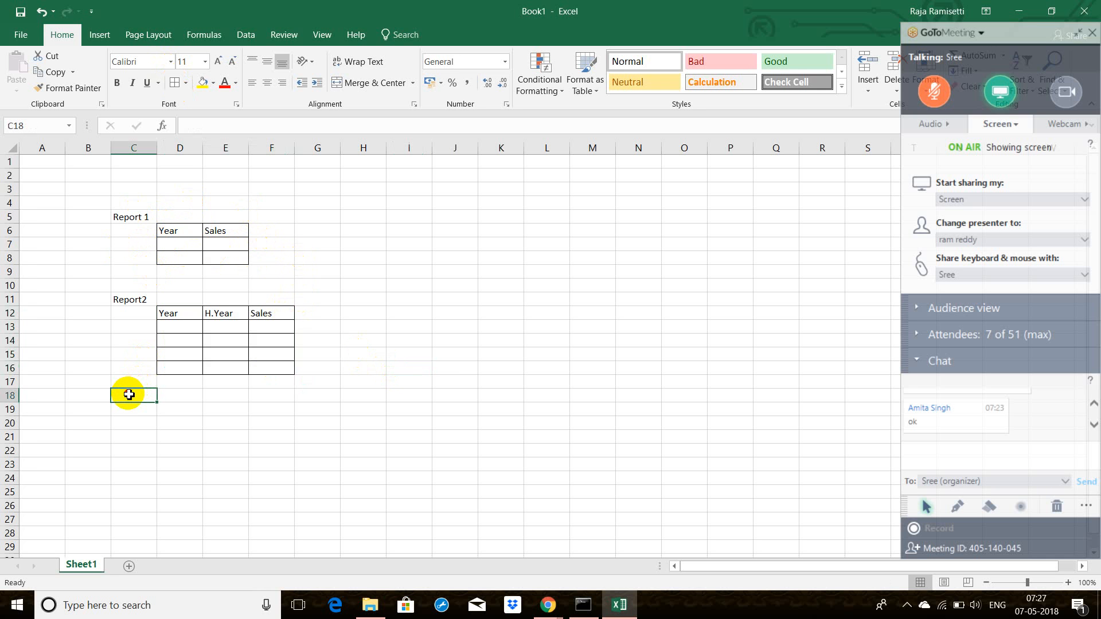
type("Filter")
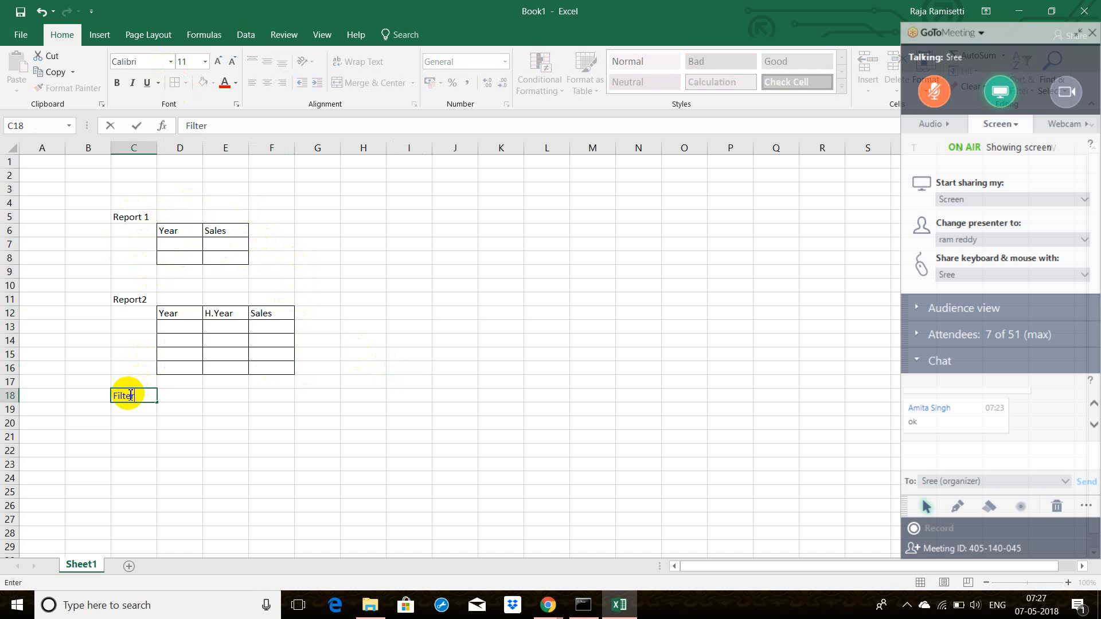
key("Tab")
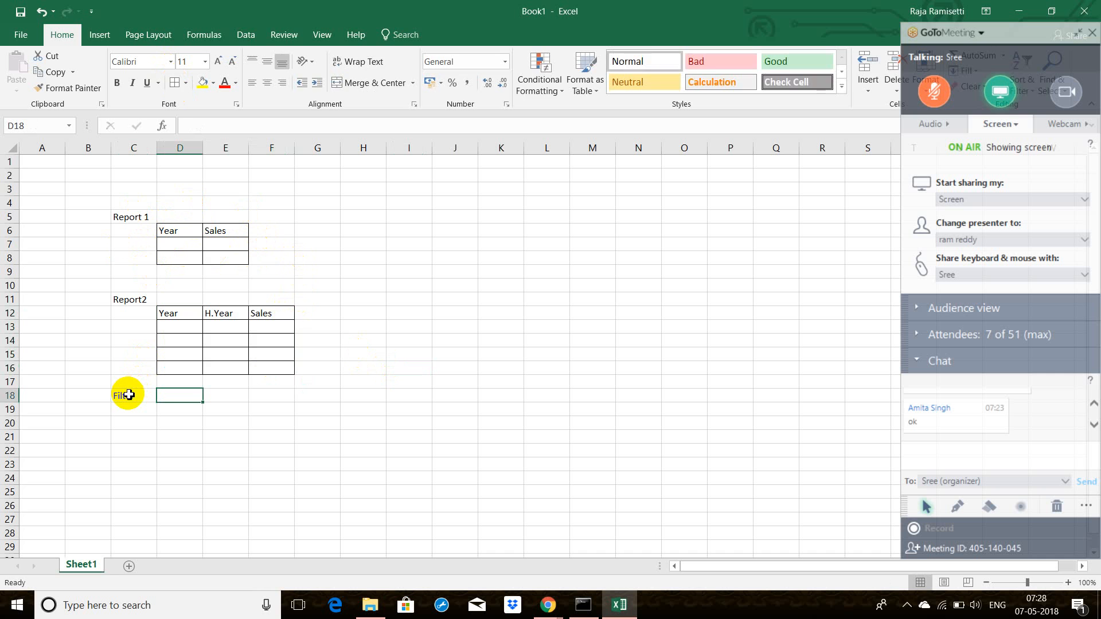
type("Year -")
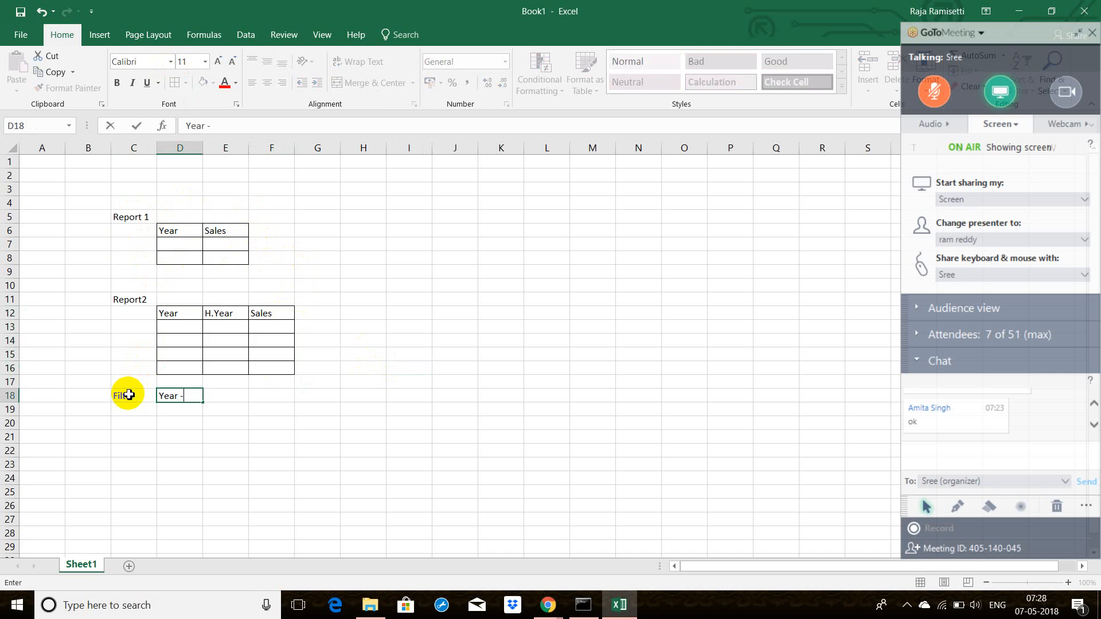
type("-> Is Prompted")
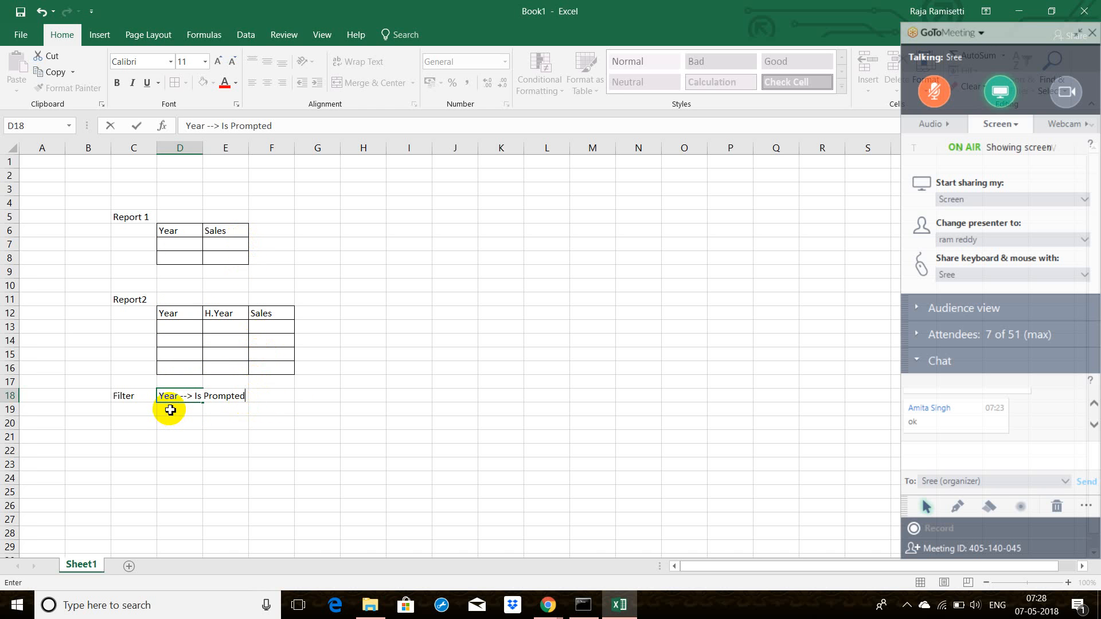
left_click(264, 396)
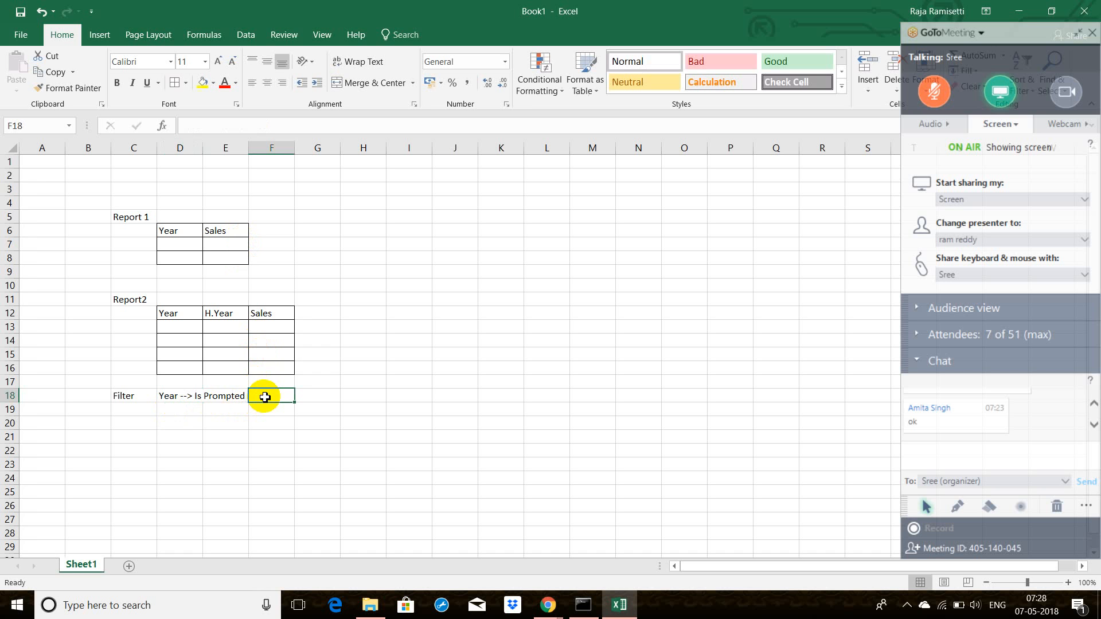
left_click(190, 396)
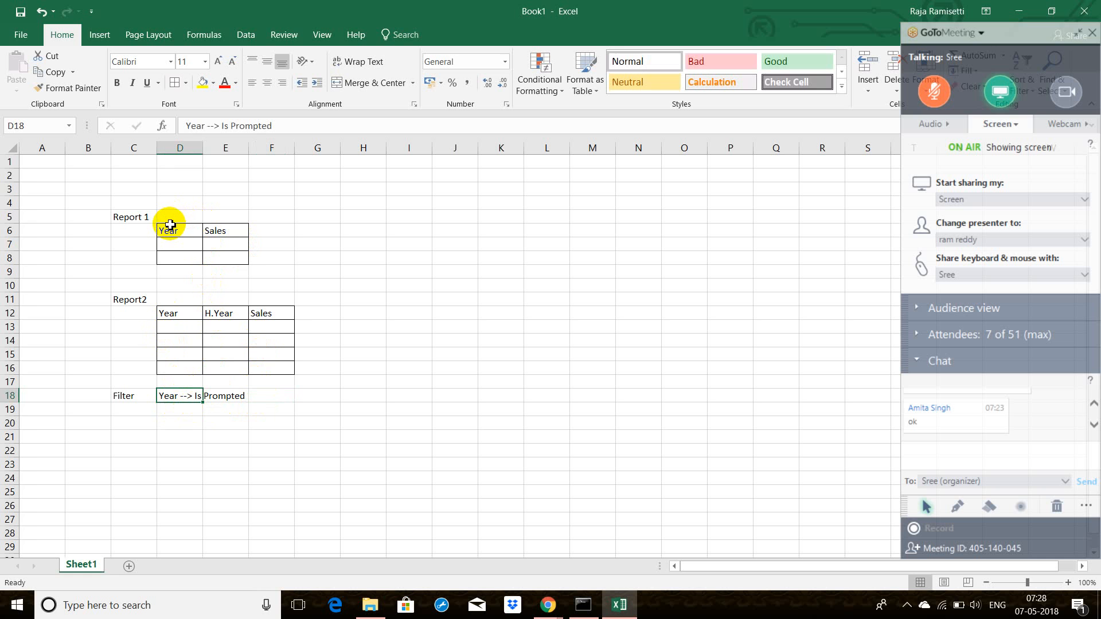
left_click_drag(168, 226, 209, 229)
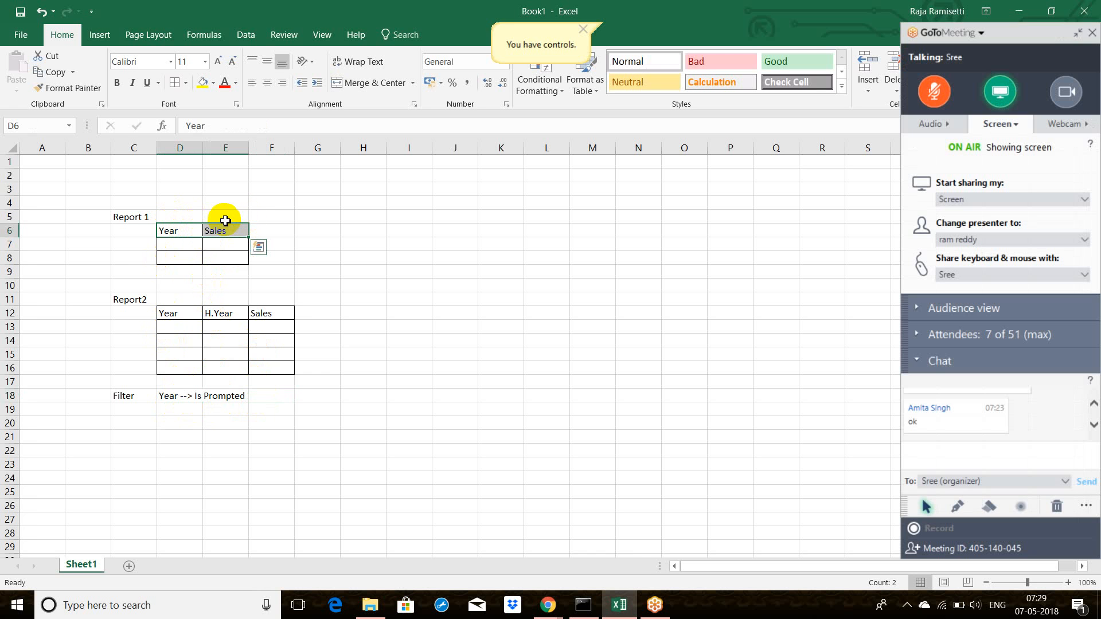
left_click(172, 408)
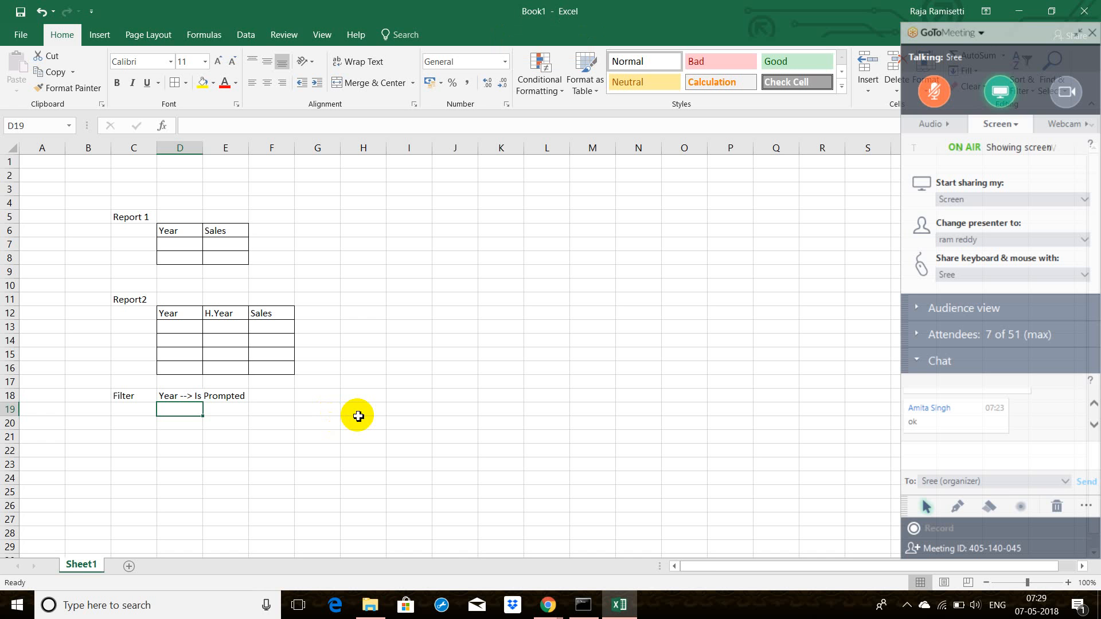
left_click(584, 607)
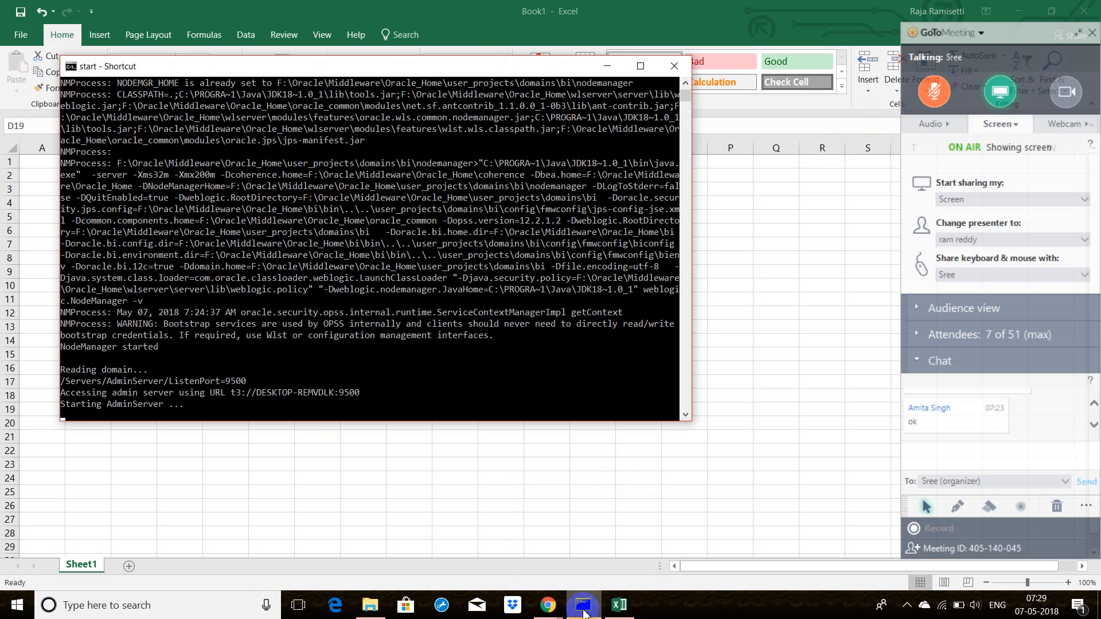
left_click(661, 441)
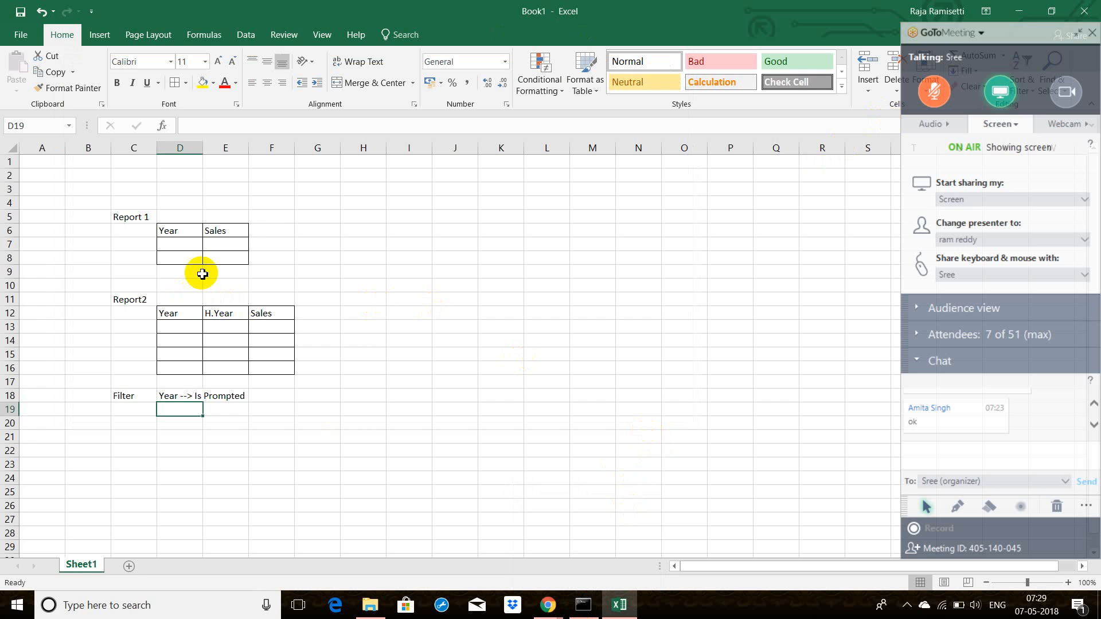
left_click(271, 244)
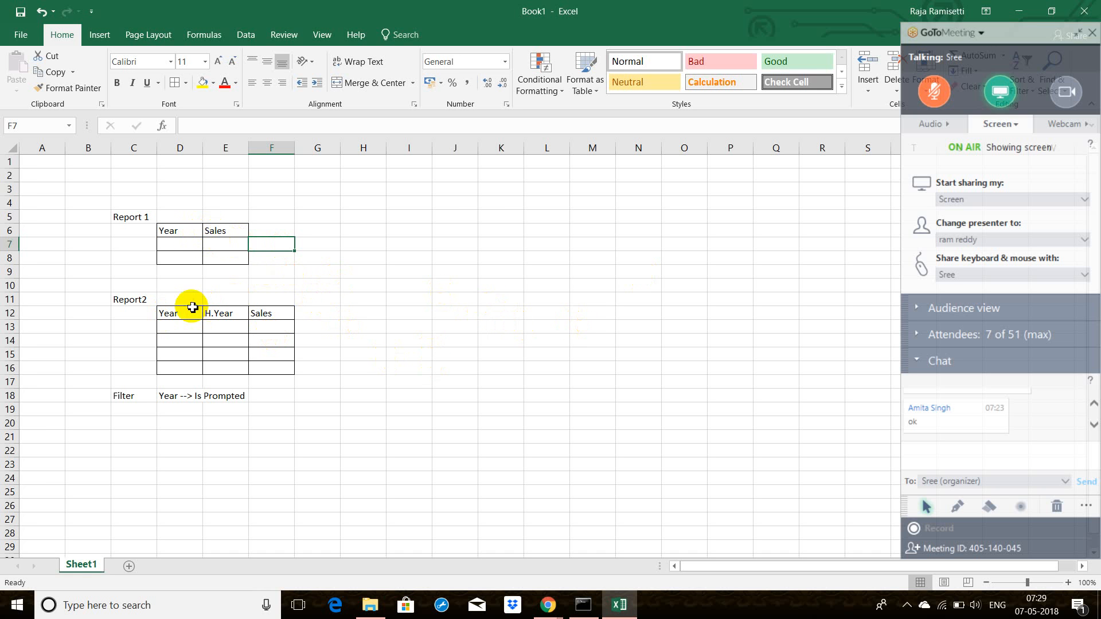
left_click(174, 310)
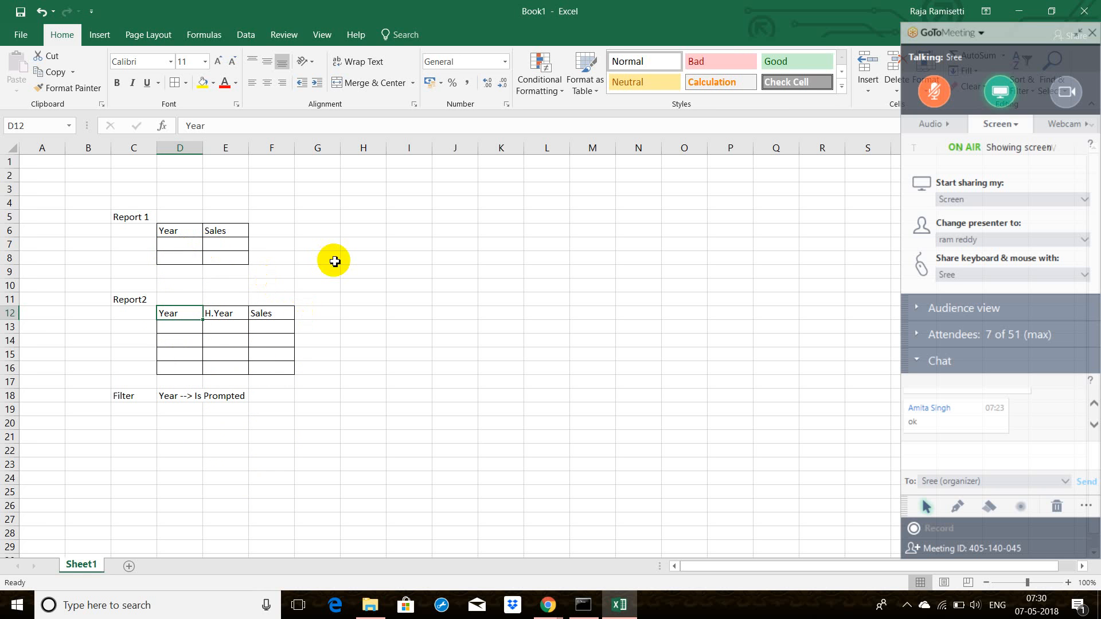
left_click(183, 247)
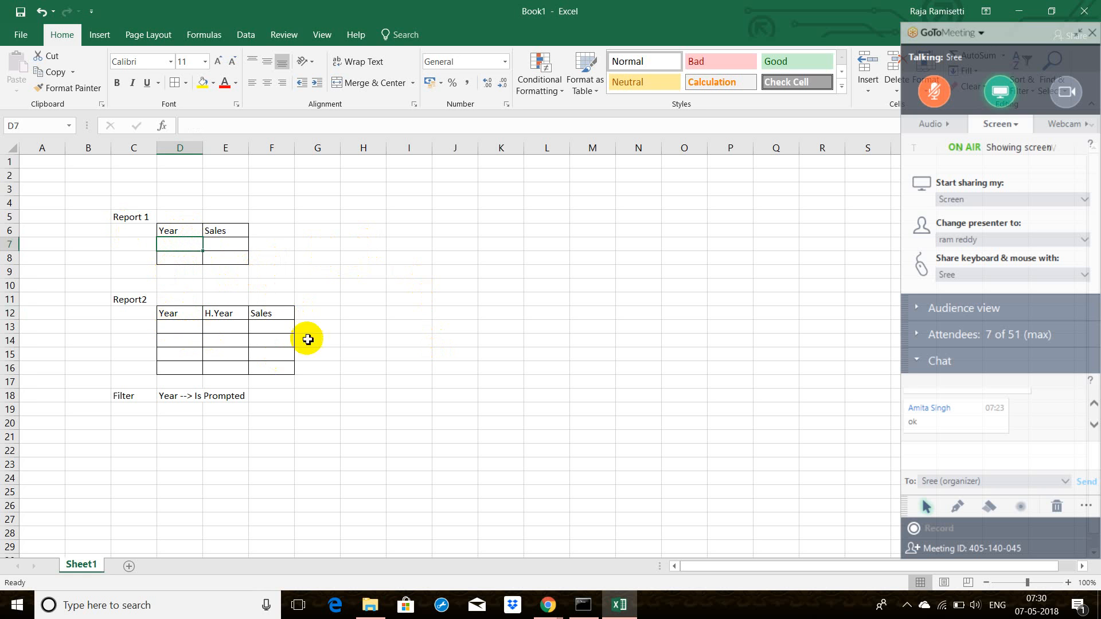
left_click(175, 230)
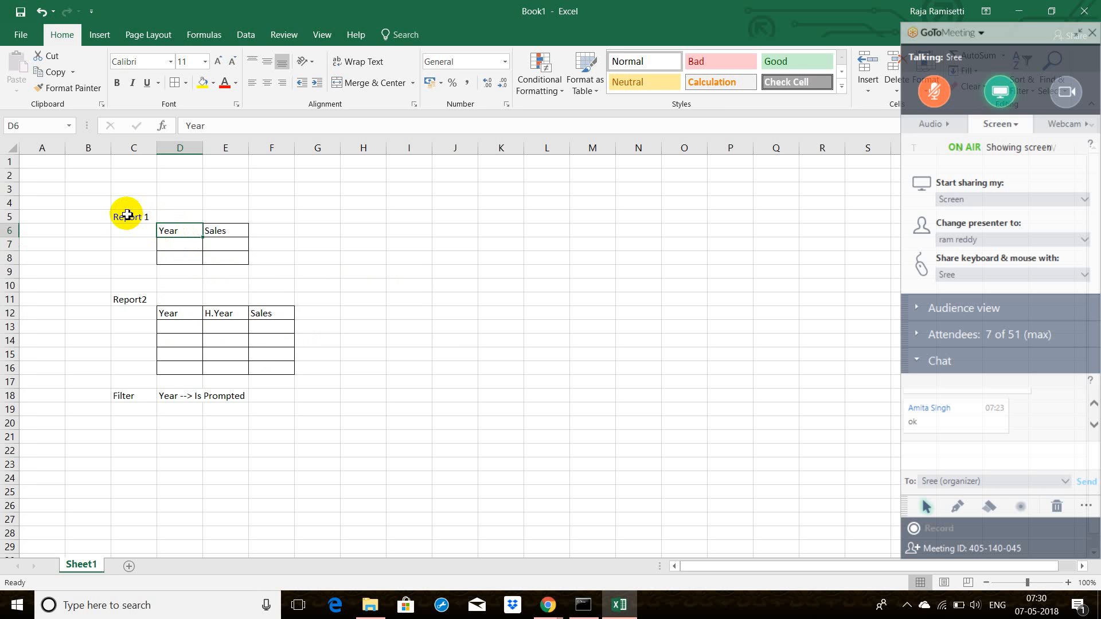
left_click(193, 243)
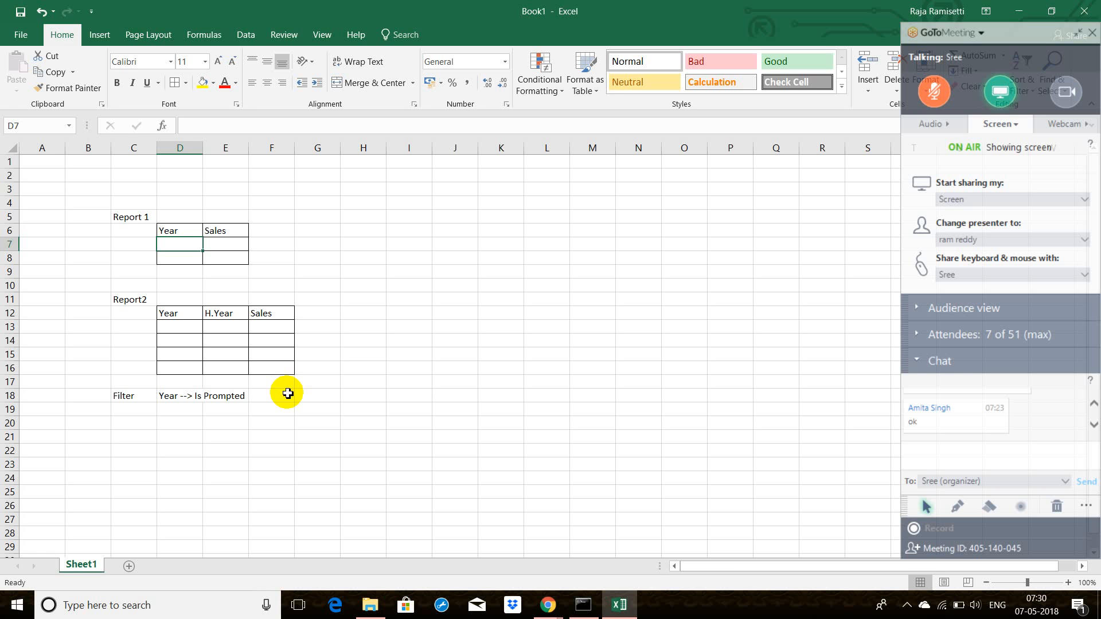
Step: Switch to the server startup console to check its progress and return to the workbook
left_click(585, 605)
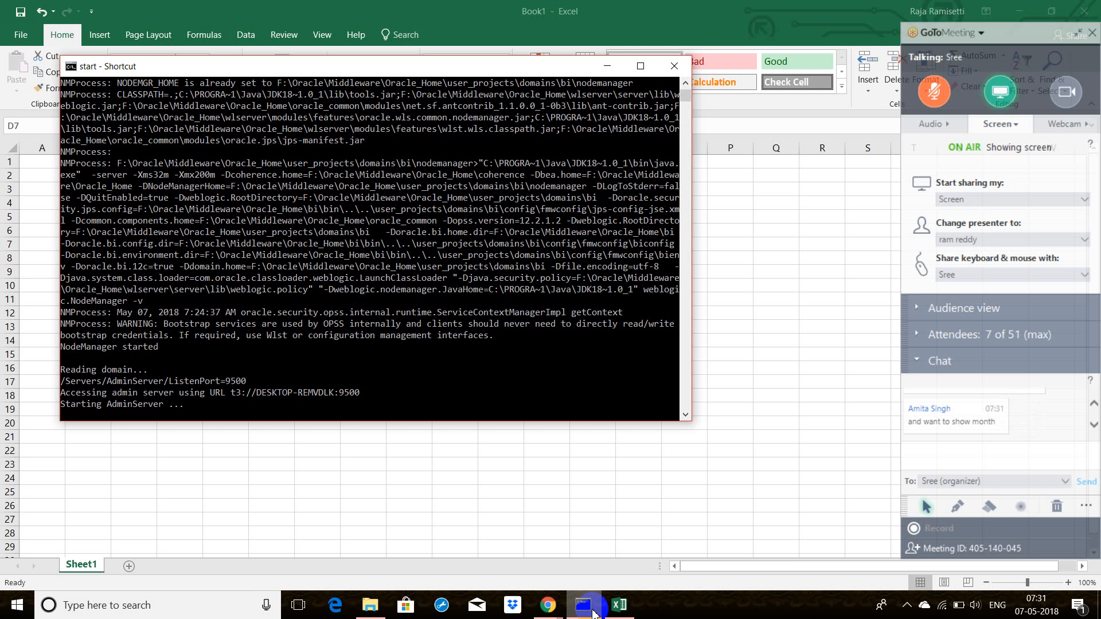
left_click(593, 612)
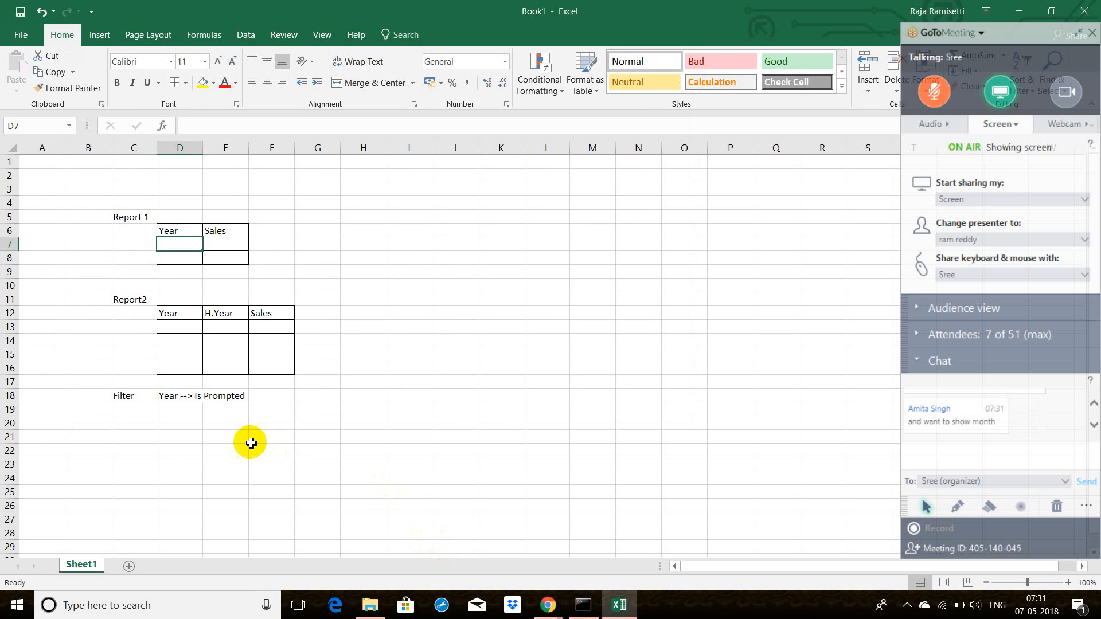
Step: Enter the label "Report3" in C24, with the headers Year in D25 and H.Year in E25
left_click(150, 475)
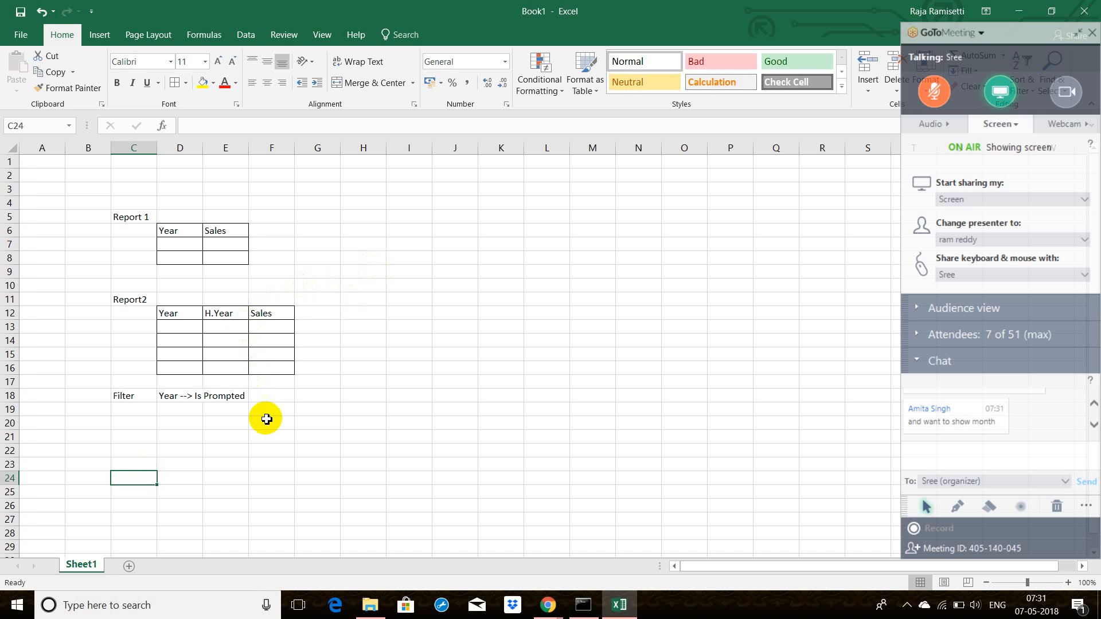
type("Re")
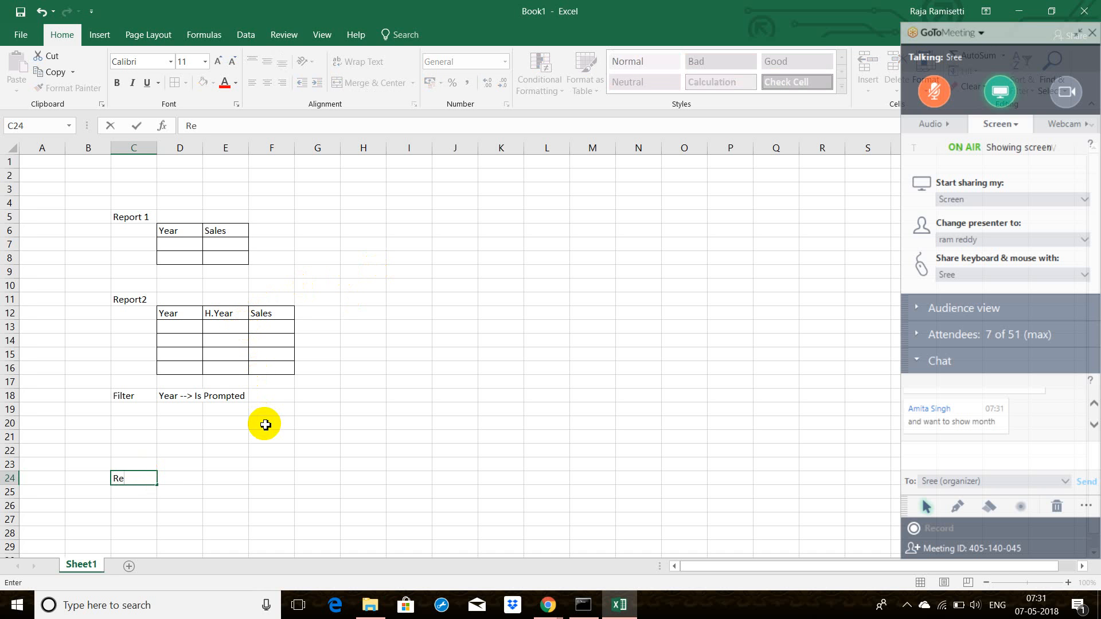
type("port3")
left_click(191, 493)
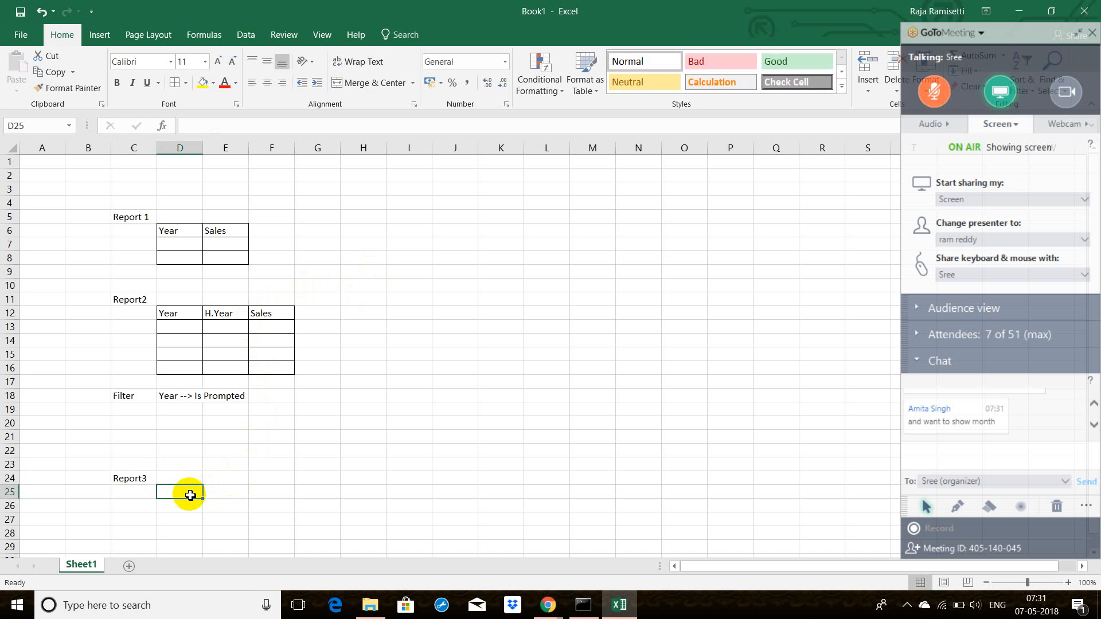
type("Year")
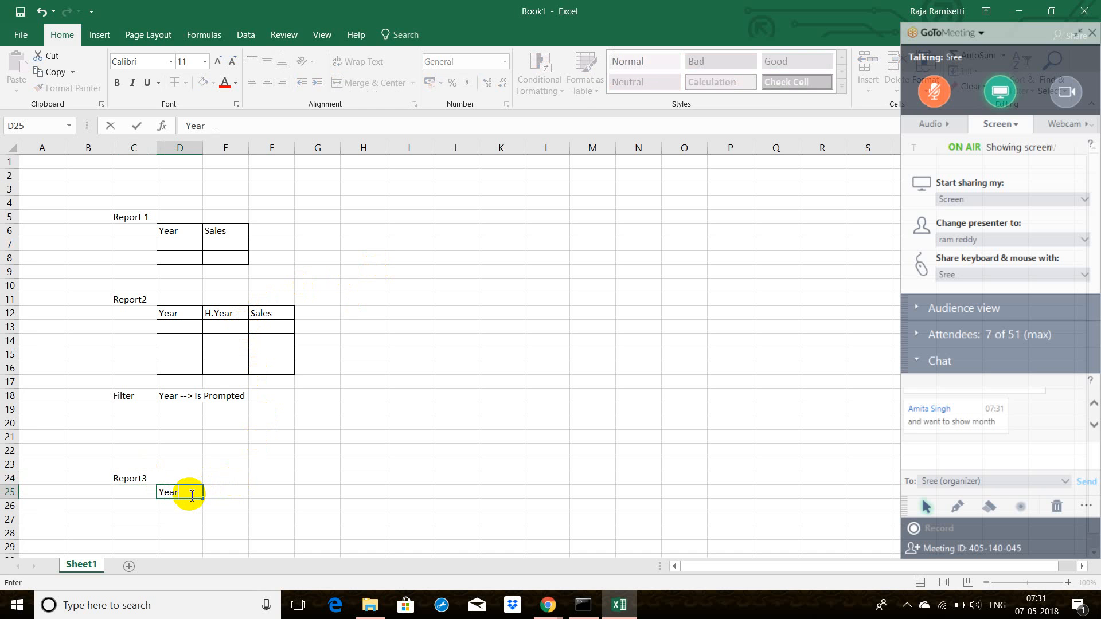
key("Tab")
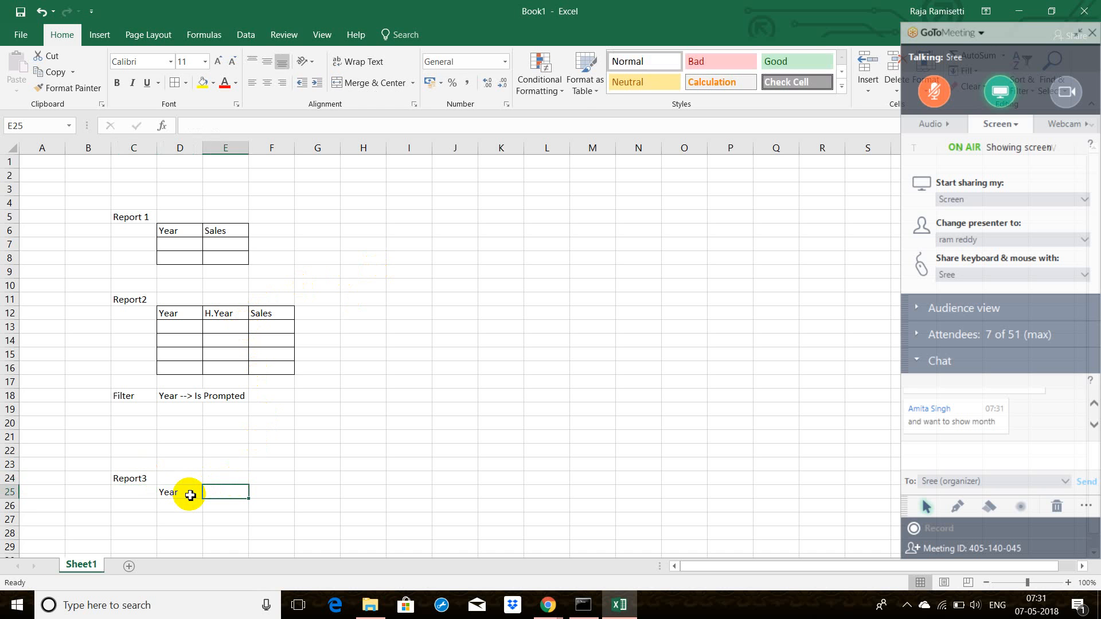
type("H.")
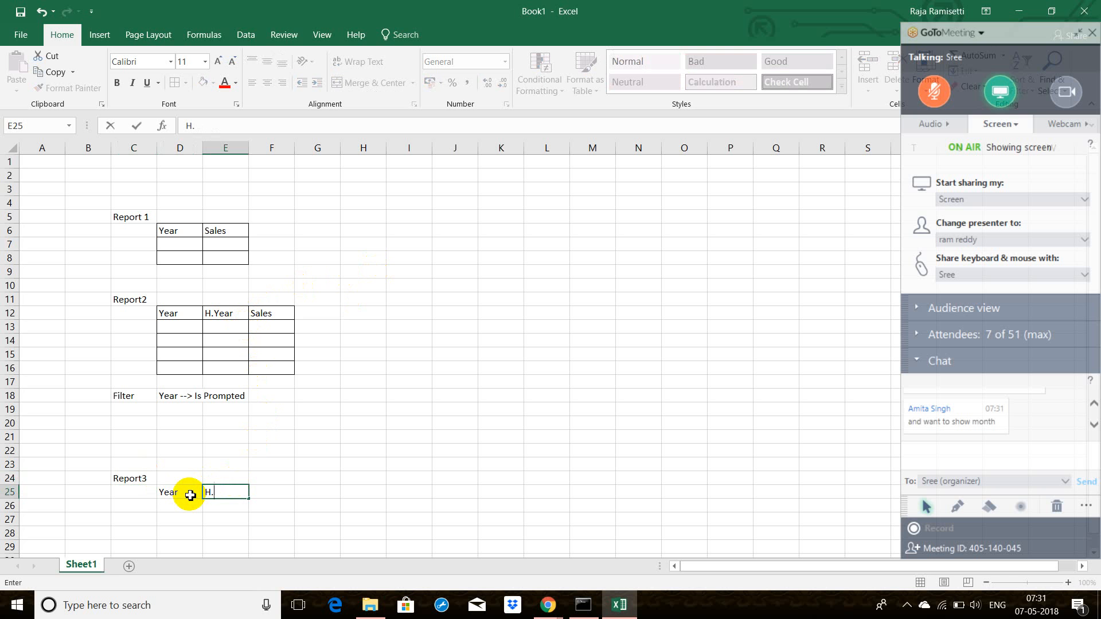
type("Year")
key("Tab")
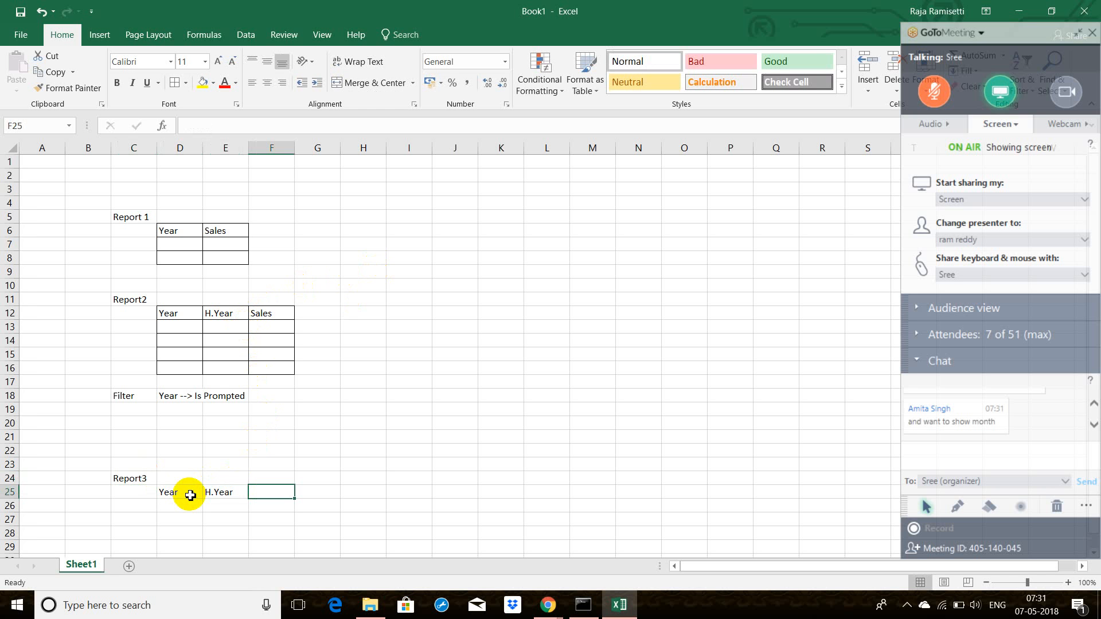
Step: Complete the Report3 header row with Quarter in F25 and Sales in G25
type("q")
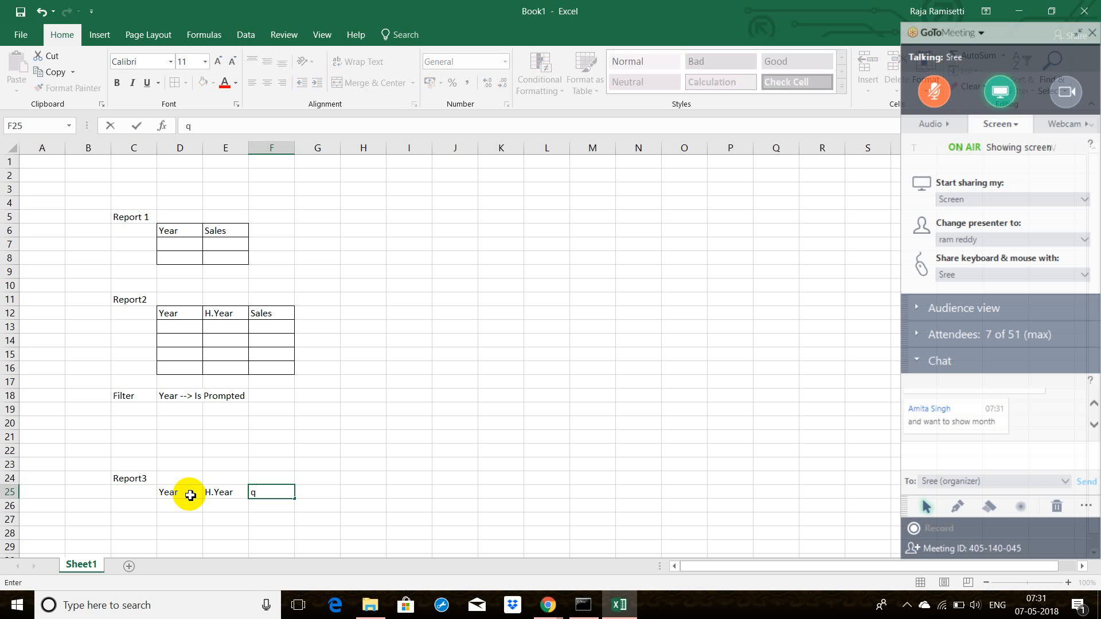
key("BackSpace")
type("Quarter")
key("Tab")
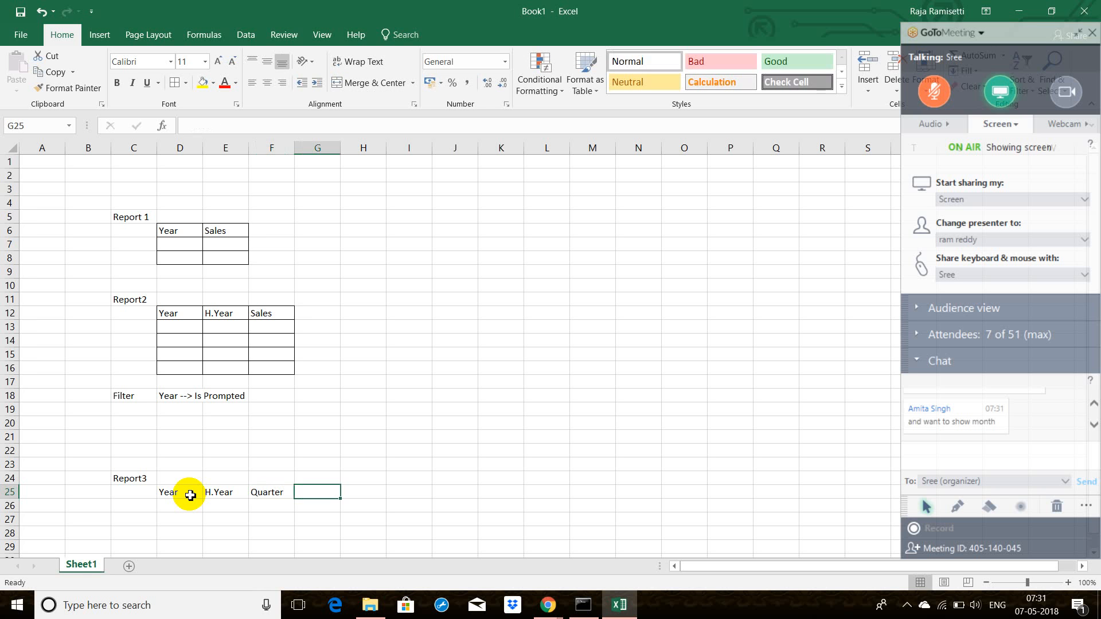
type("Sales")
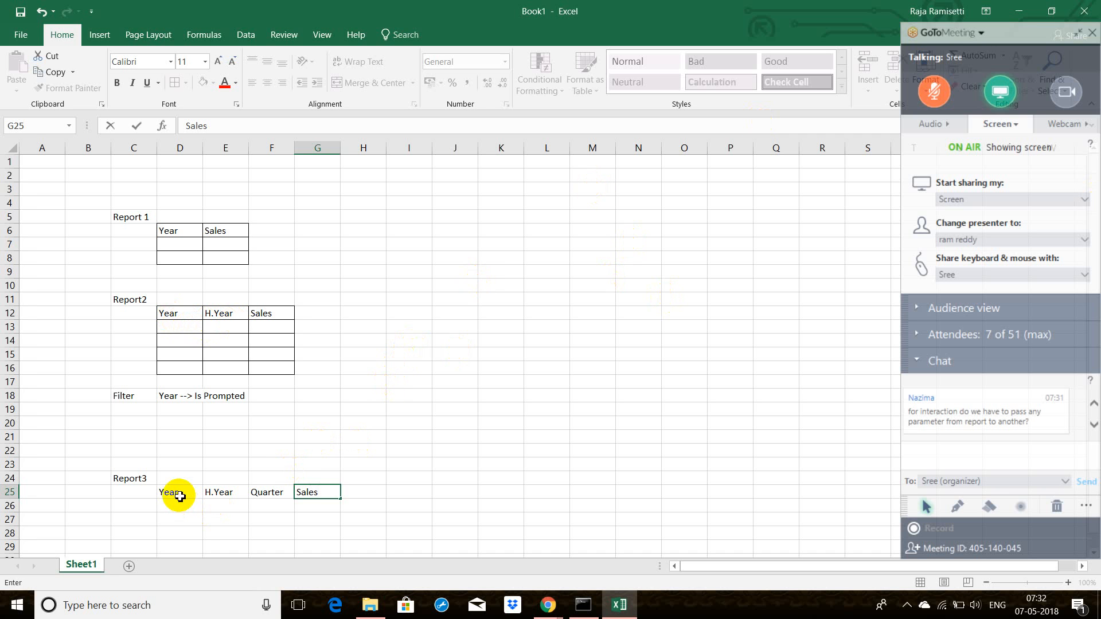
left_click_drag(180, 497, 328, 505)
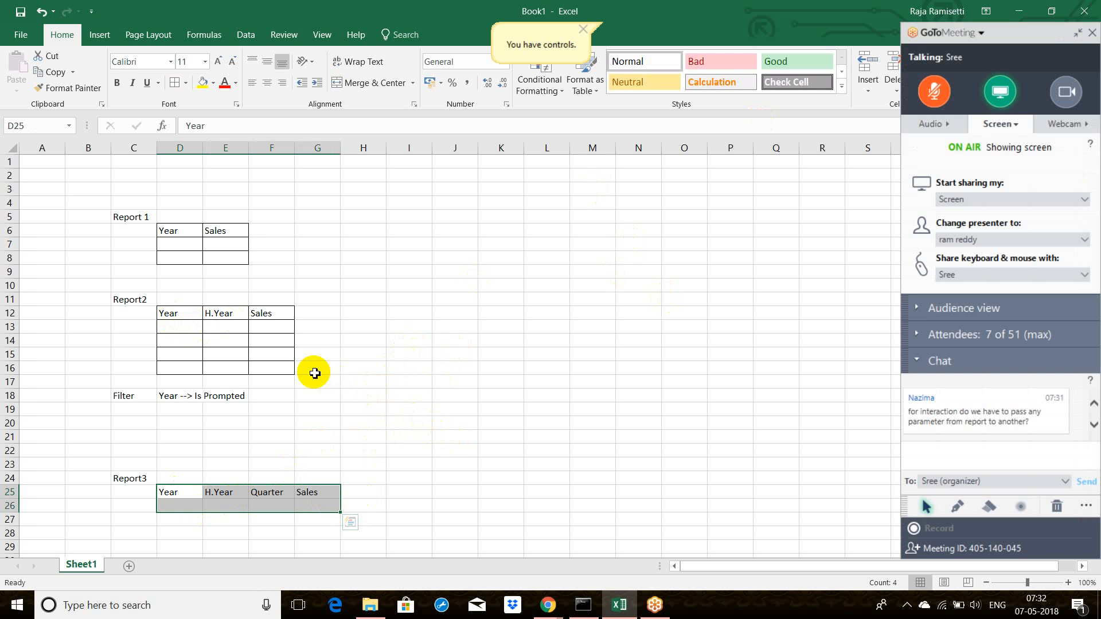
left_click(210, 342)
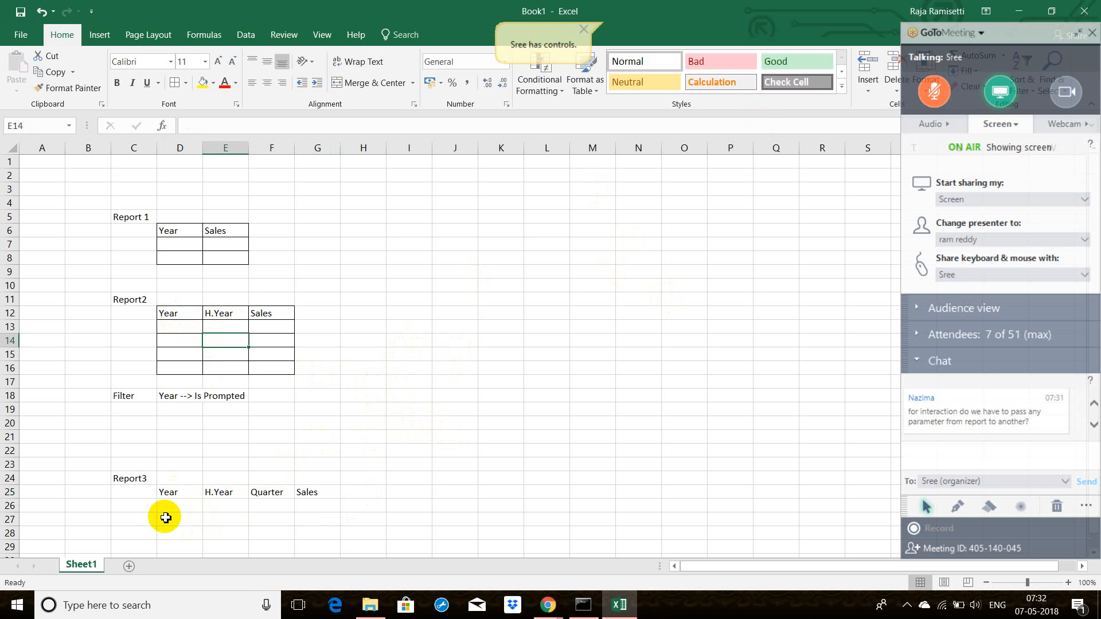
Step: List the Report3 filter columns below its headers, with "year" in D27 and "h.year" in D28
left_click(165, 518)
type("year")
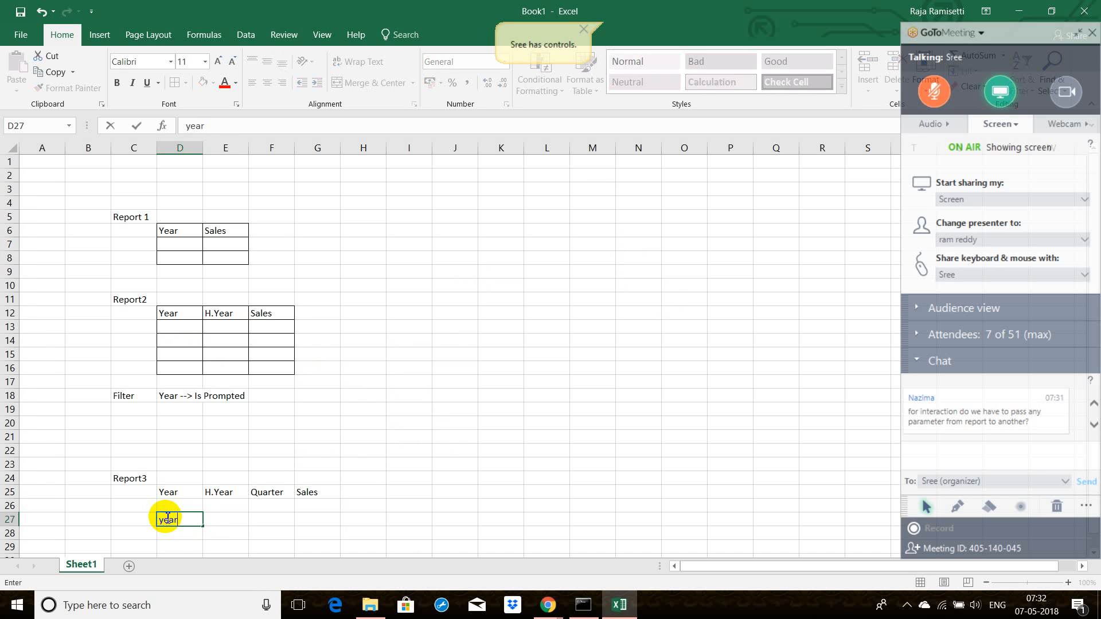
left_click(170, 532)
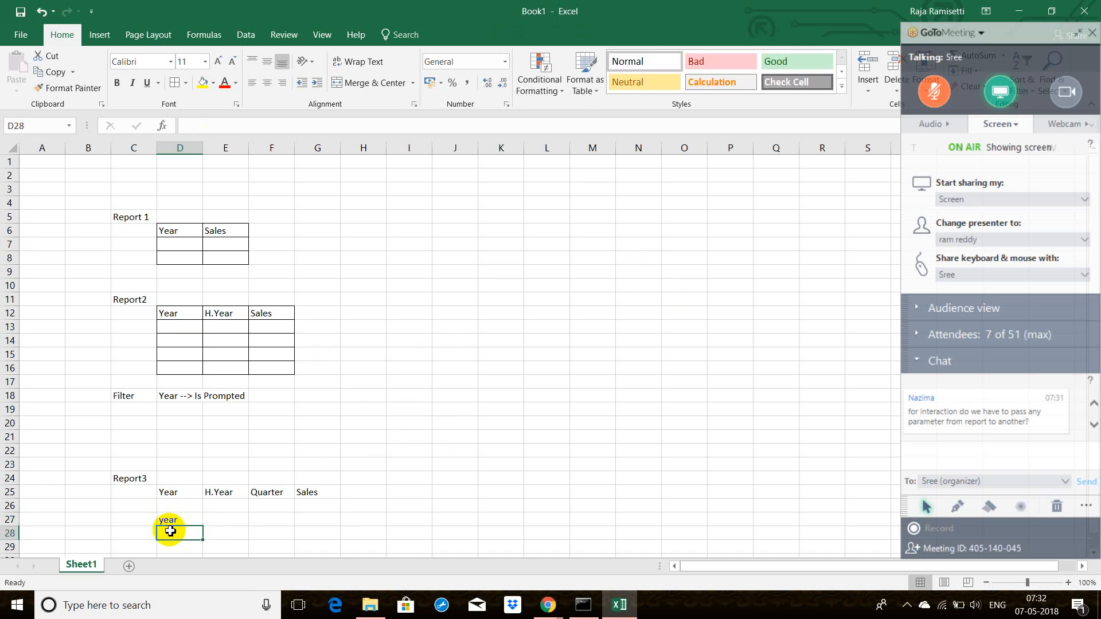
type("h.year")
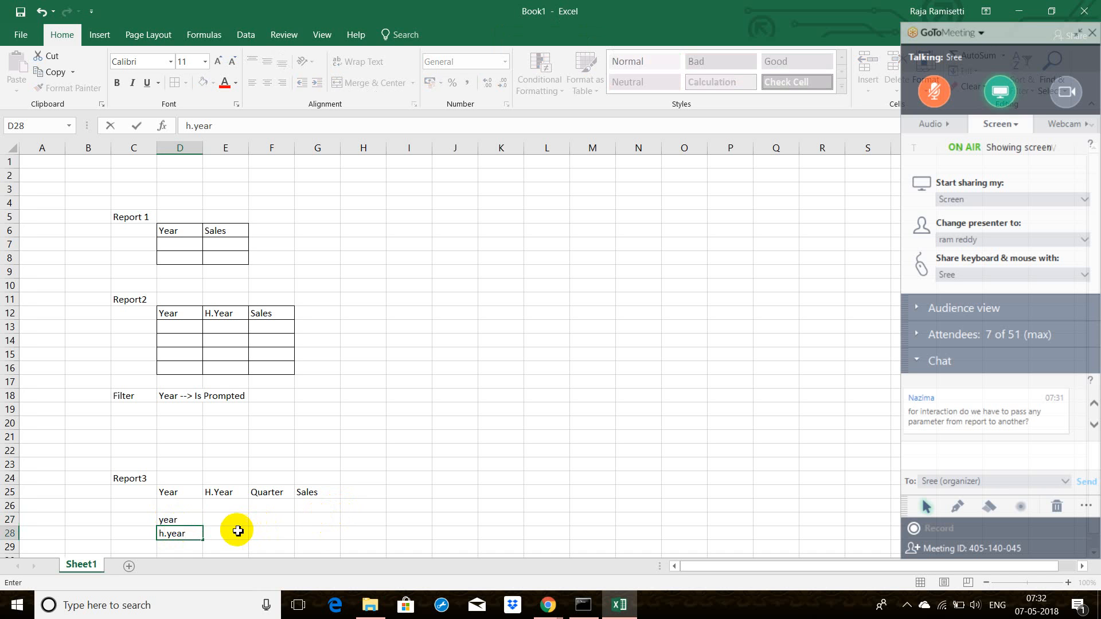
Step: Label the Report3 filter list by entering "Filter" in C27
left_click(139, 508)
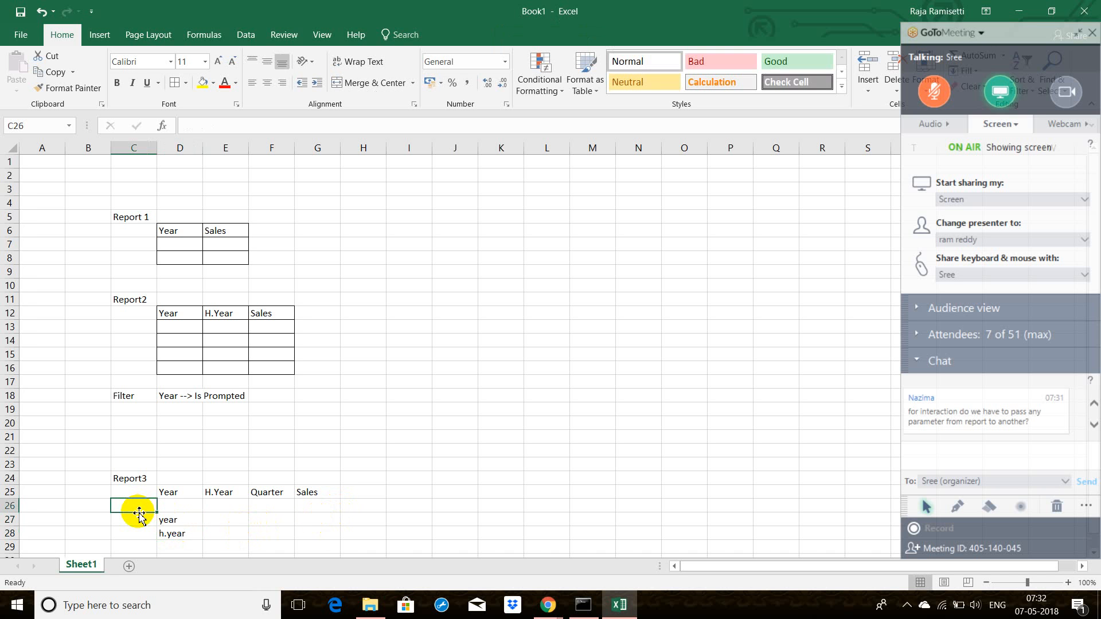
left_click(132, 519)
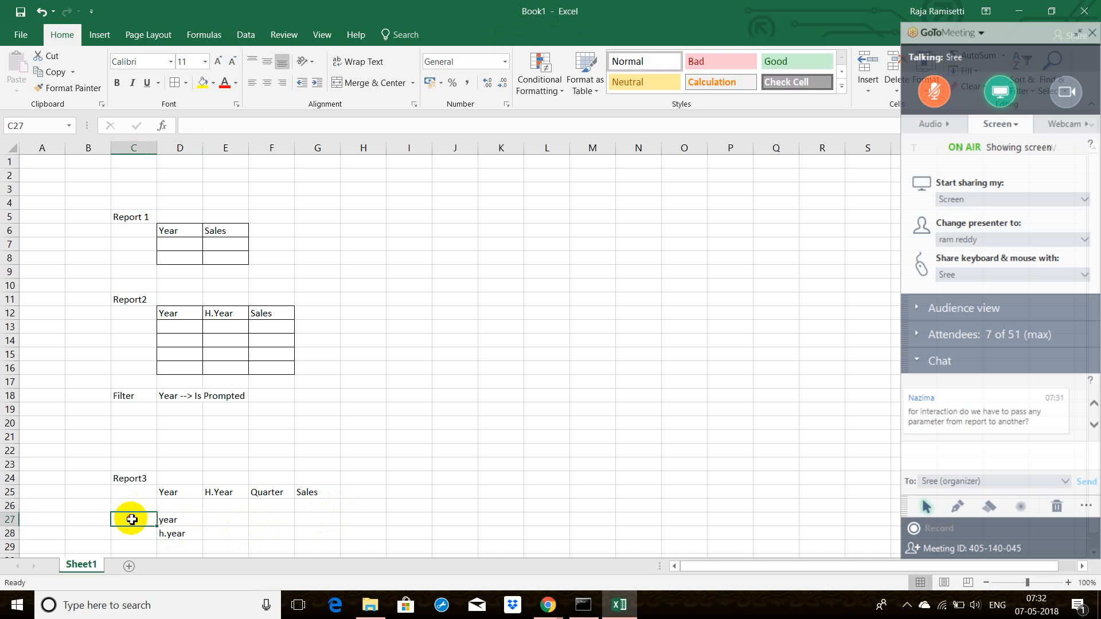
type("Filter")
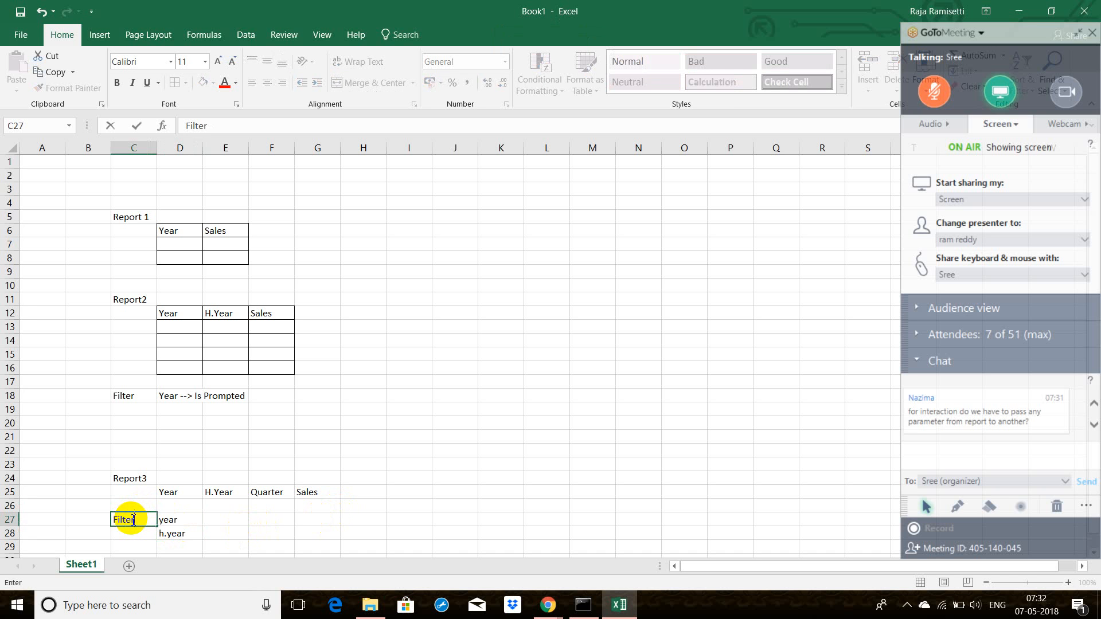
left_click(393, 407)
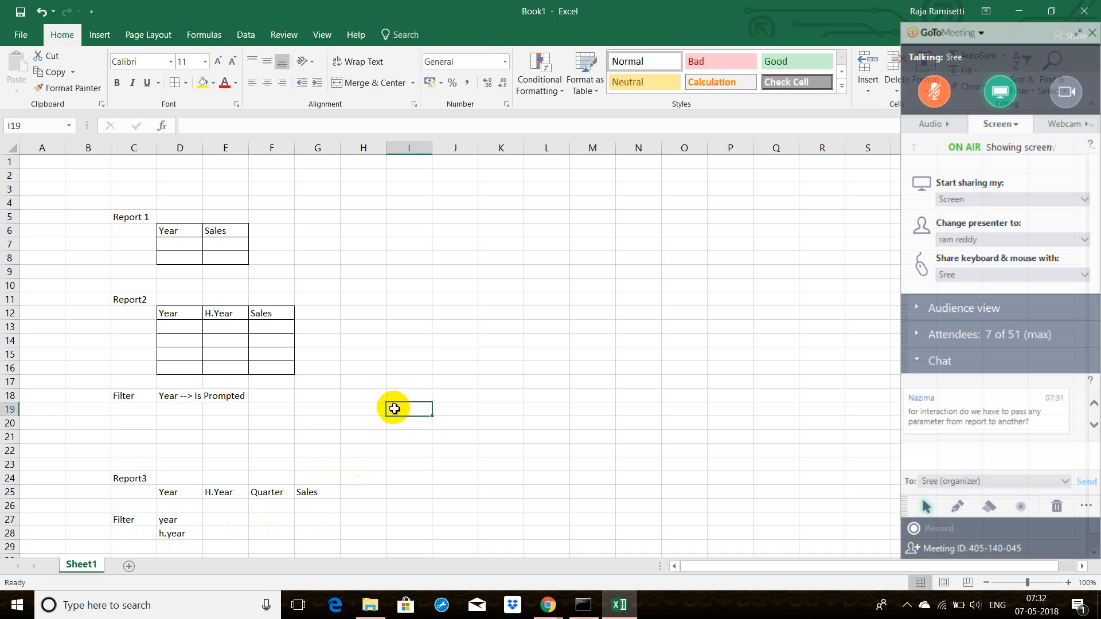
Step: Apply all borders to the Report3 table in D25:G26
left_click_drag(158, 489, 315, 499)
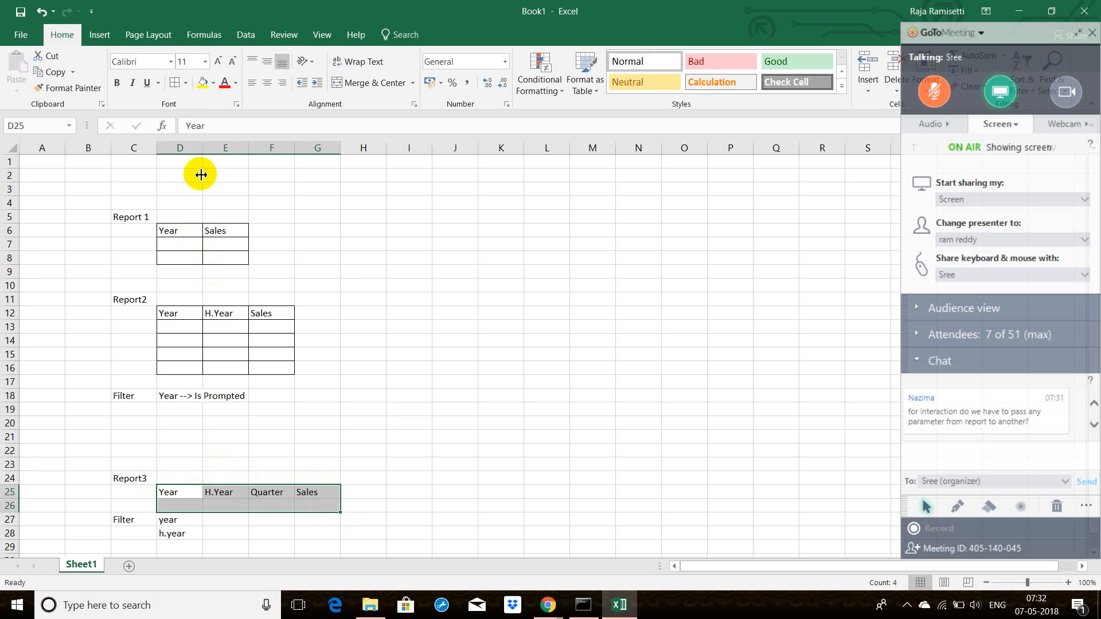
left_click(177, 87)
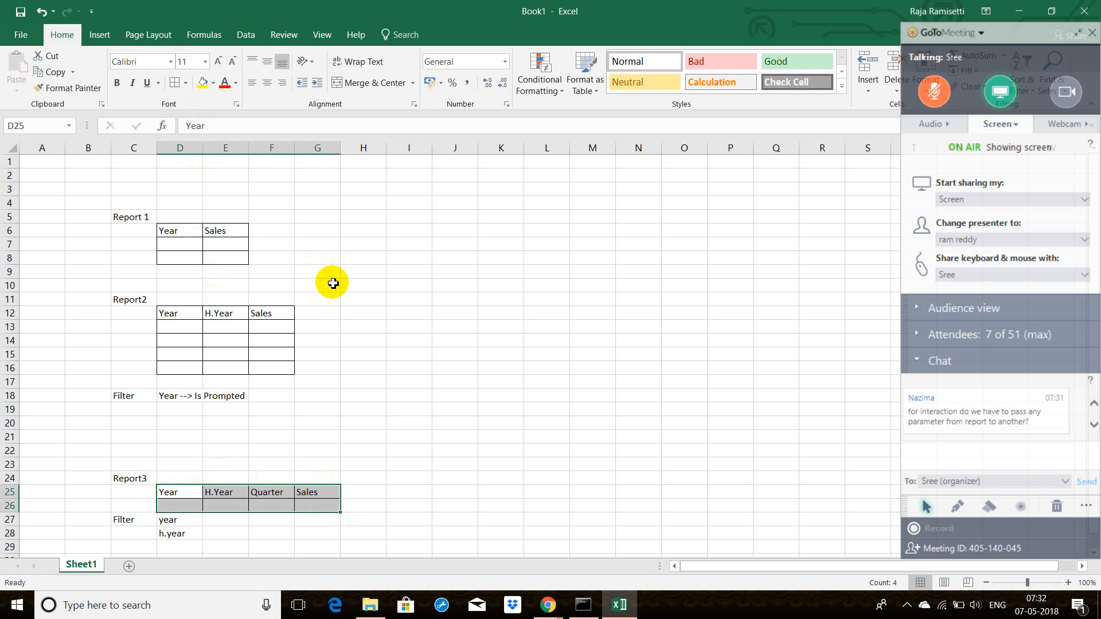
left_click(532, 397)
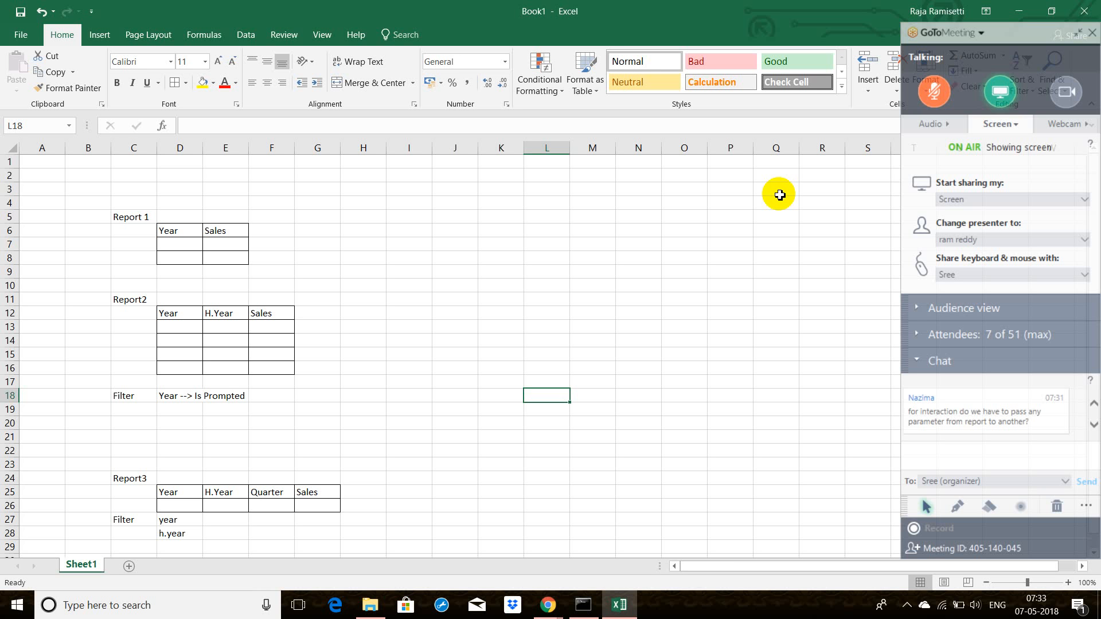
Step: Check in the command window how far the BI servers have started
left_click(578, 613)
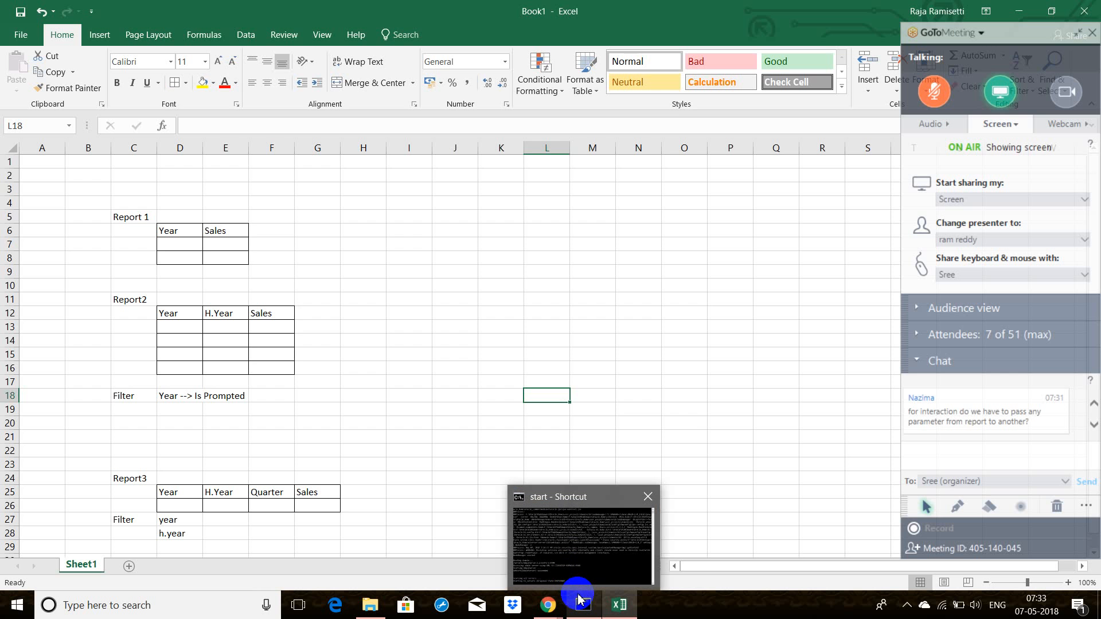
left_click(578, 596)
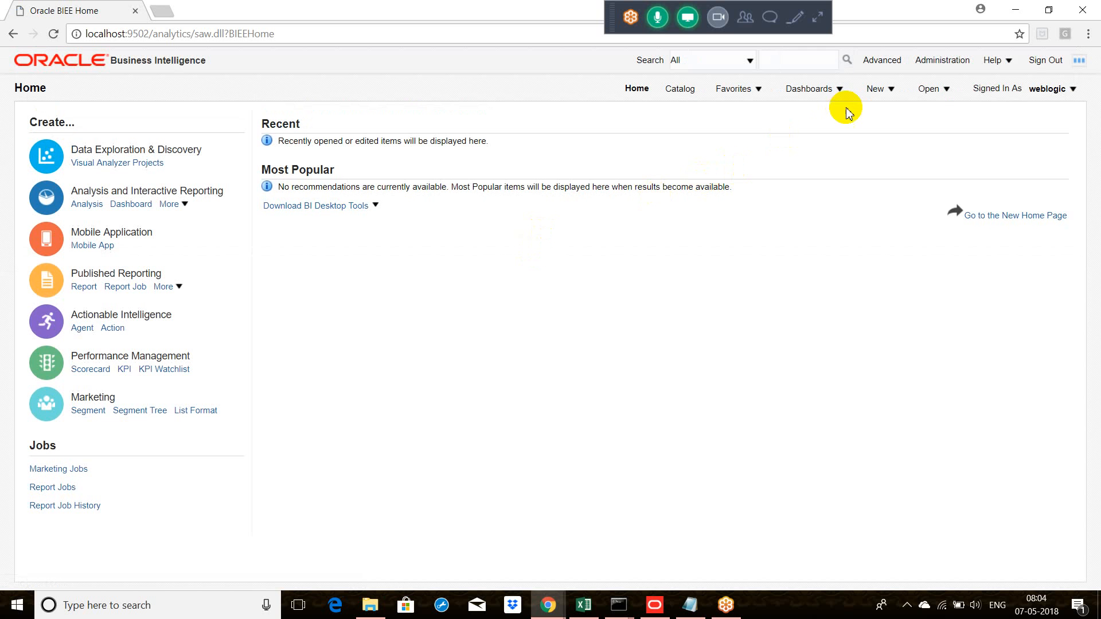
left_click(889, 91)
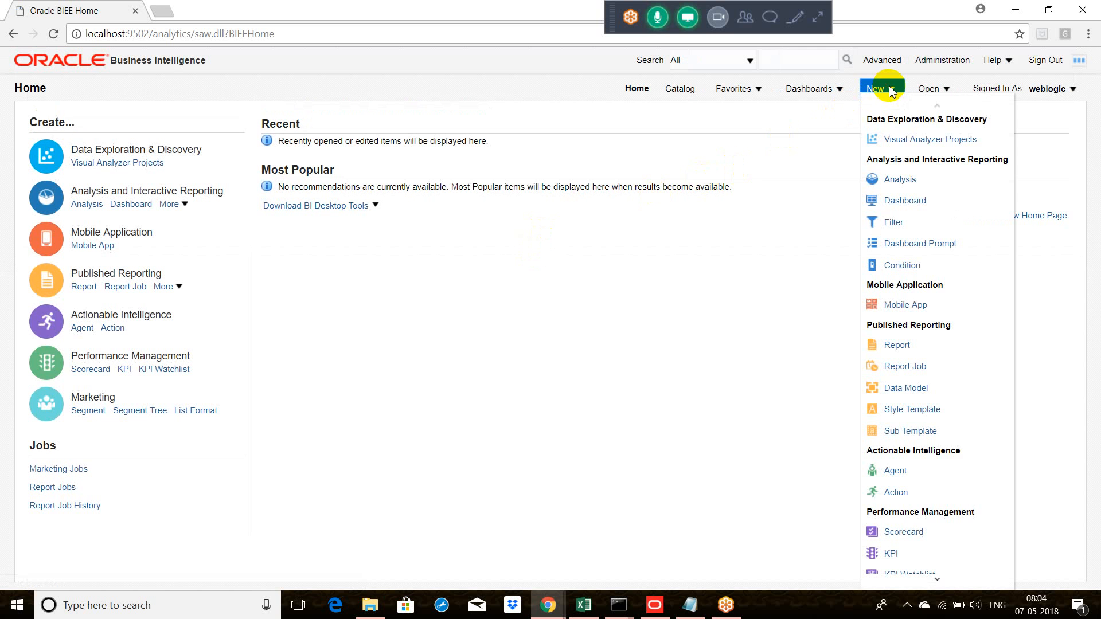
left_click(901, 178)
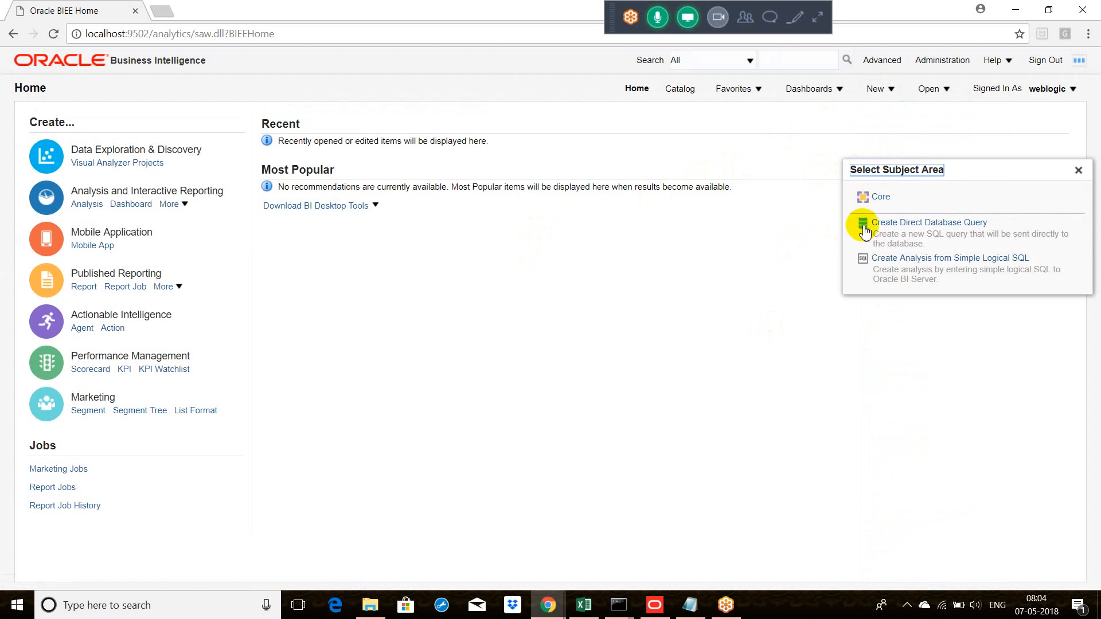
left_click(1078, 171)
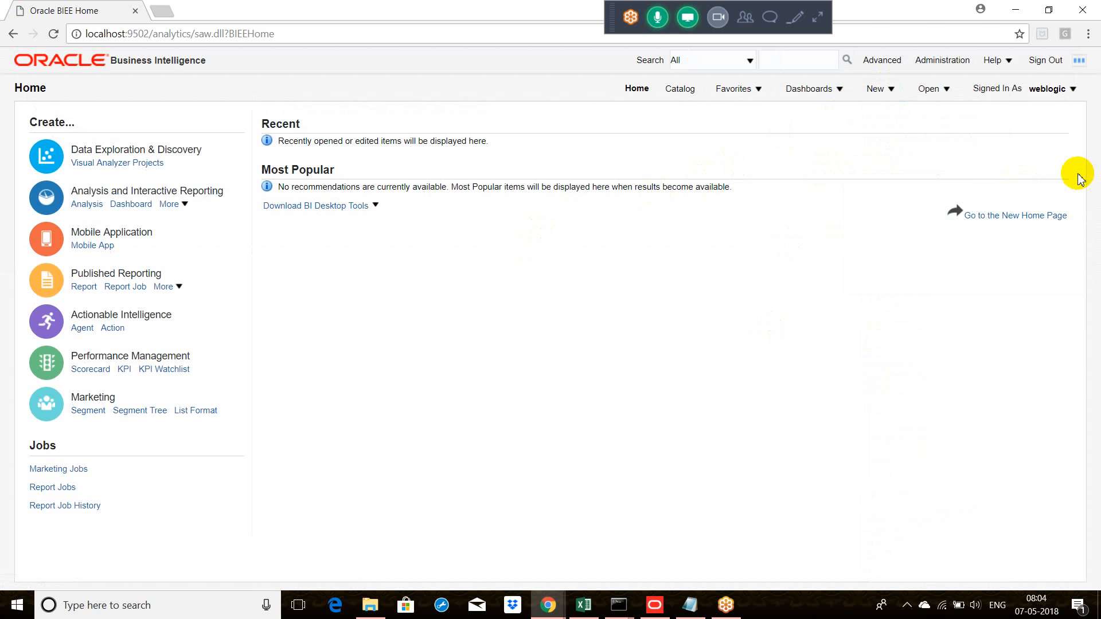
Step: Reload the files and metadata from the Oracle BI Administration page and return to the home page
left_click(933, 62)
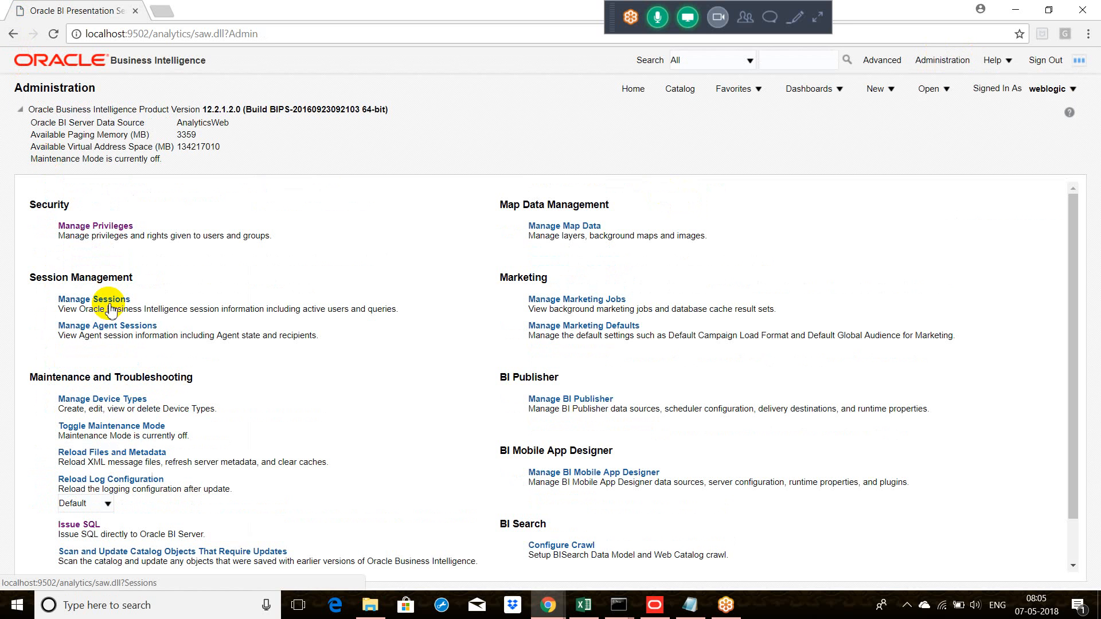
left_click(124, 453)
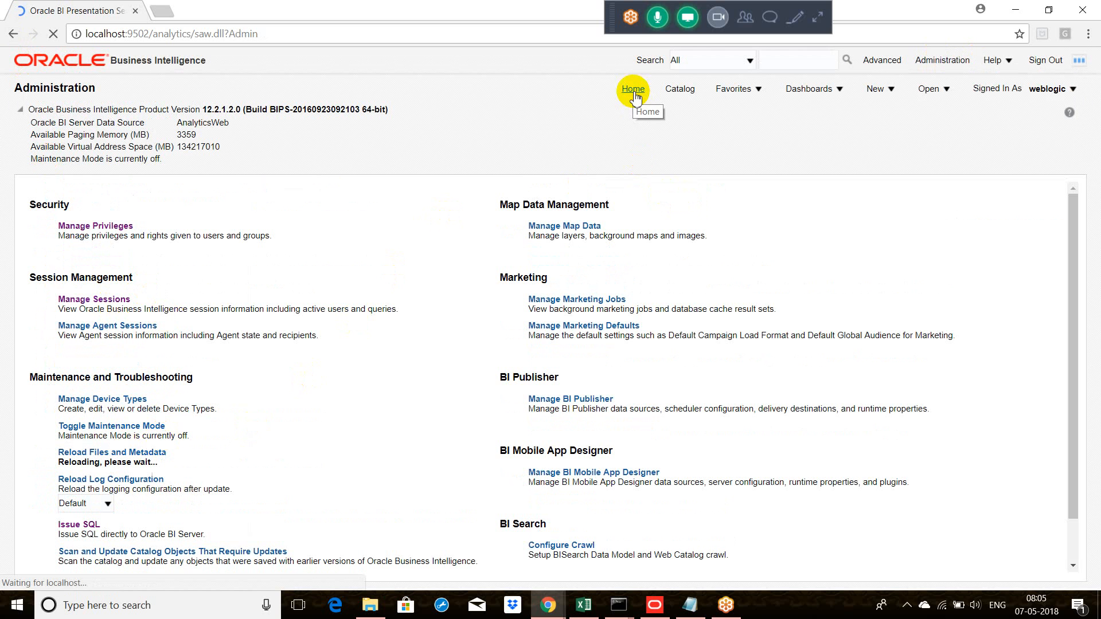
left_click(634, 92)
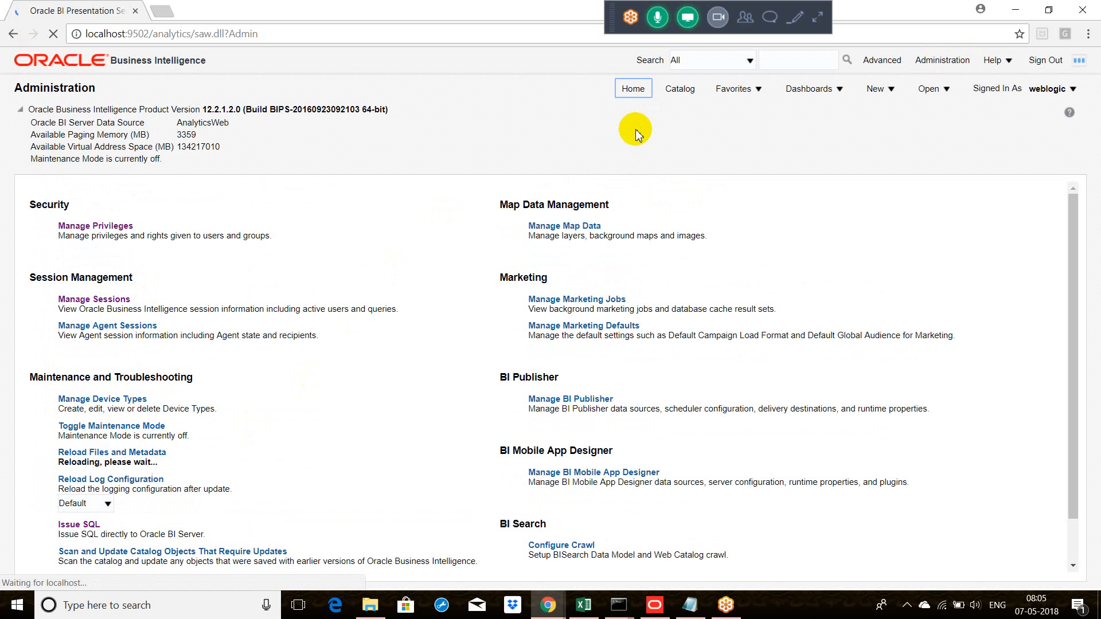
Step: Sign out of Oracle Business Intelligence and sign back in as weblogic with the account password
left_click(1047, 61)
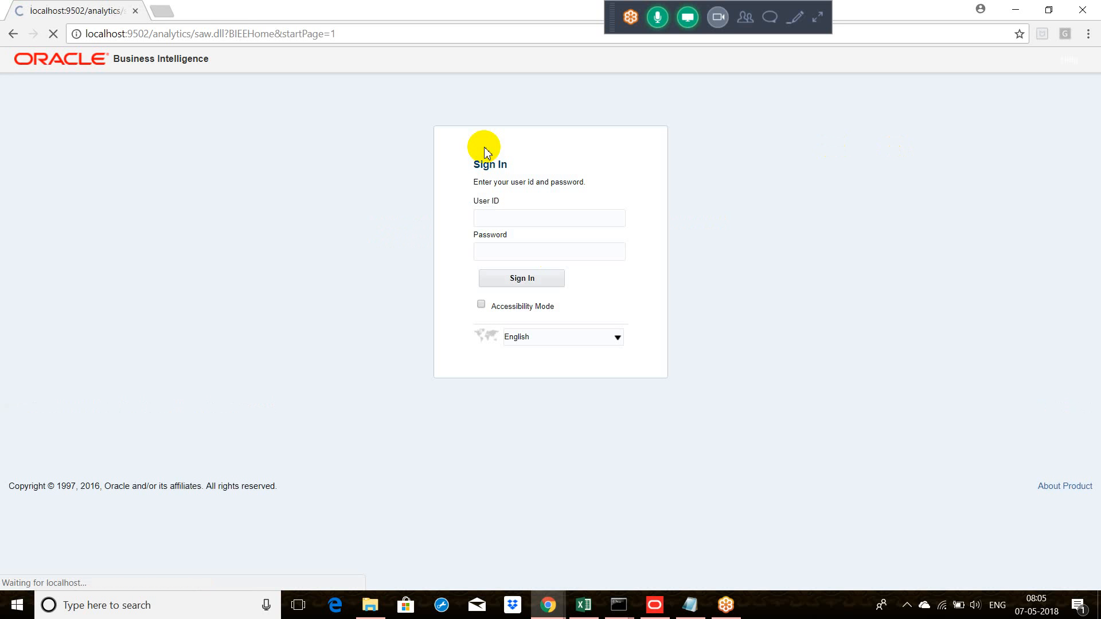
type("w")
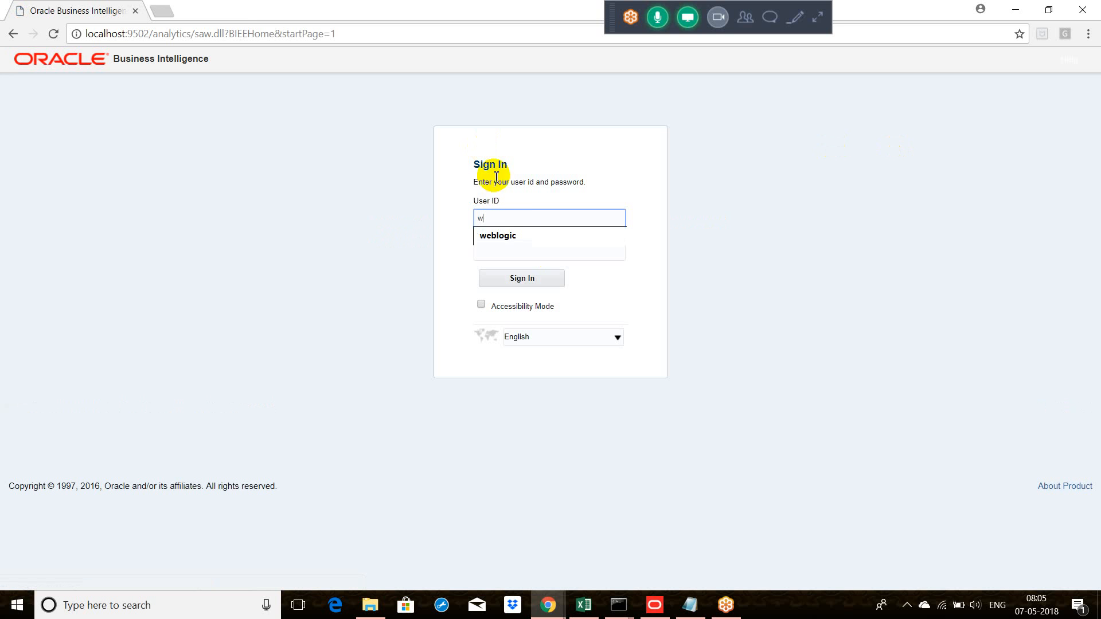
left_click(513, 240)
left_click(517, 255)
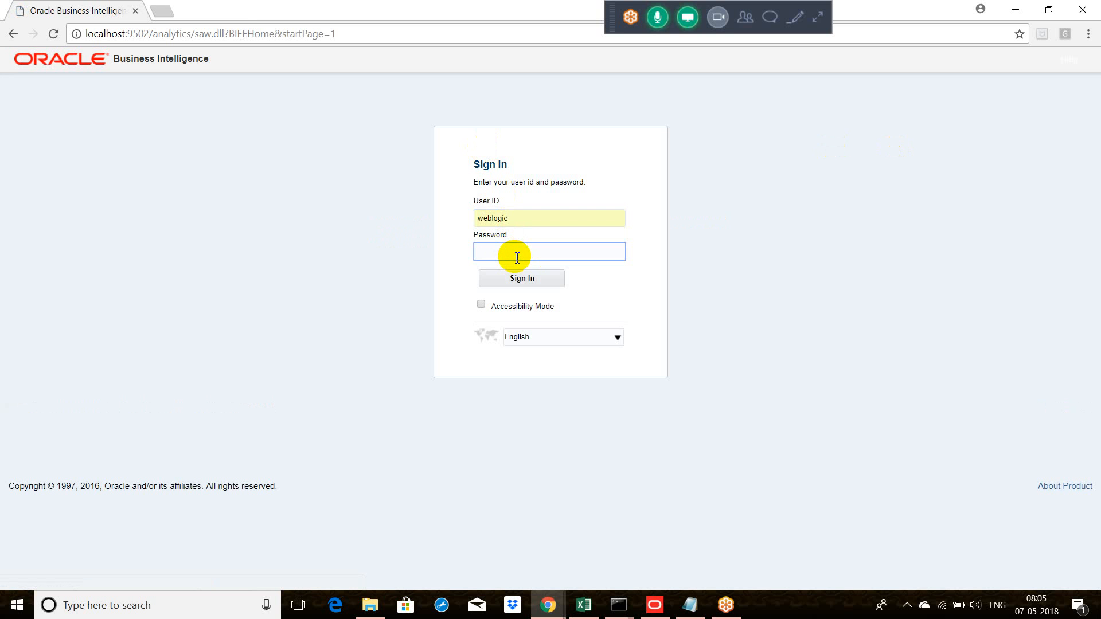
type("•")
key("Return")
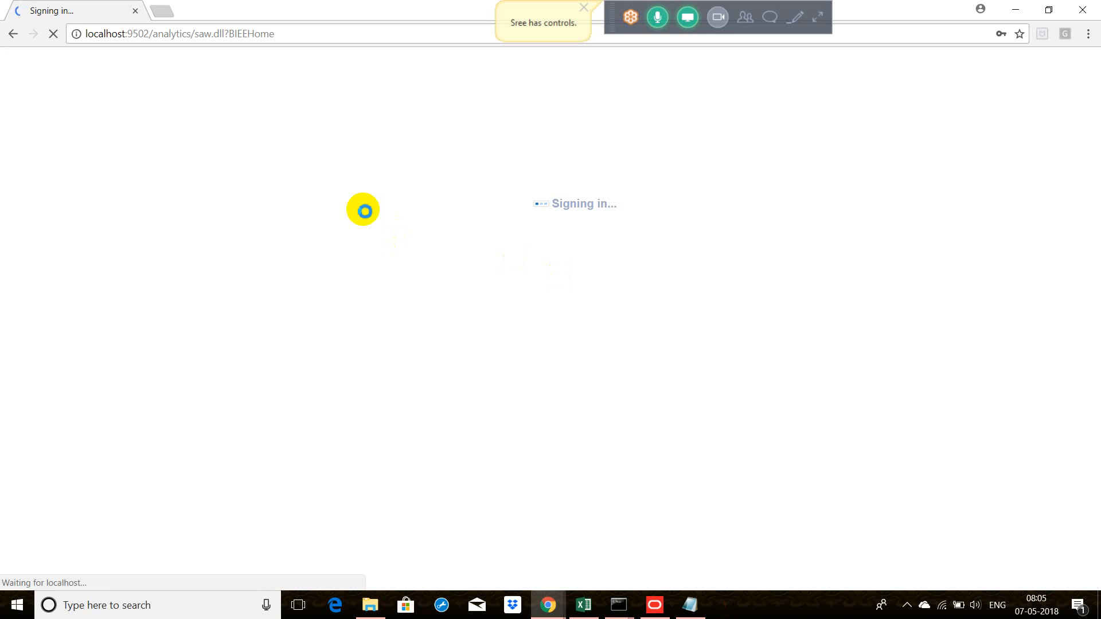
left_click(565, 608)
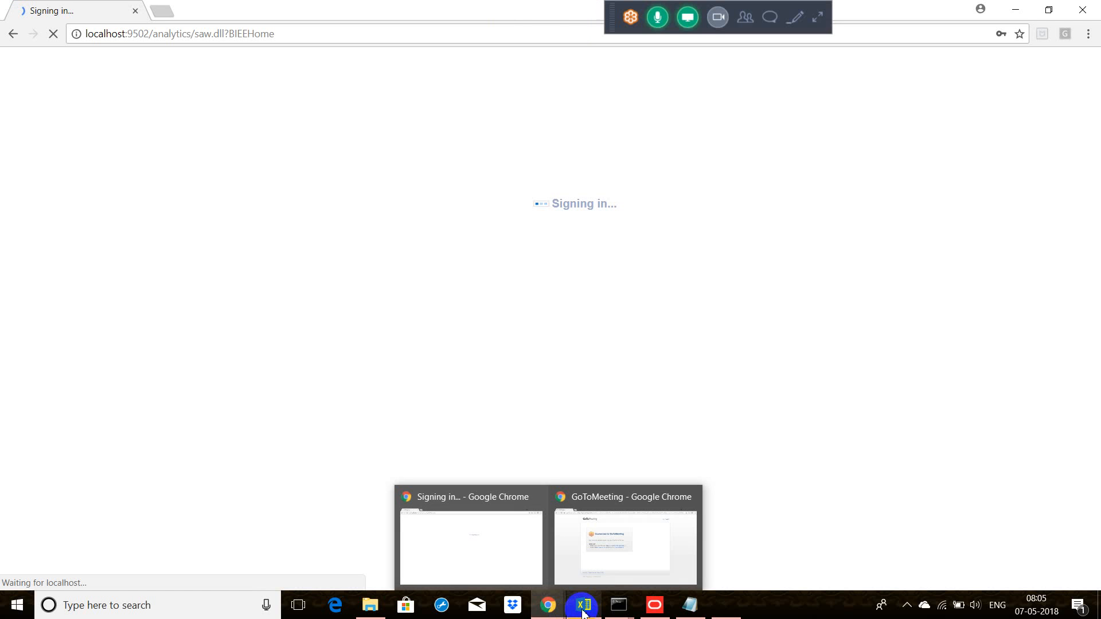
mouse_move(618, 605)
mouse_move(672, 503)
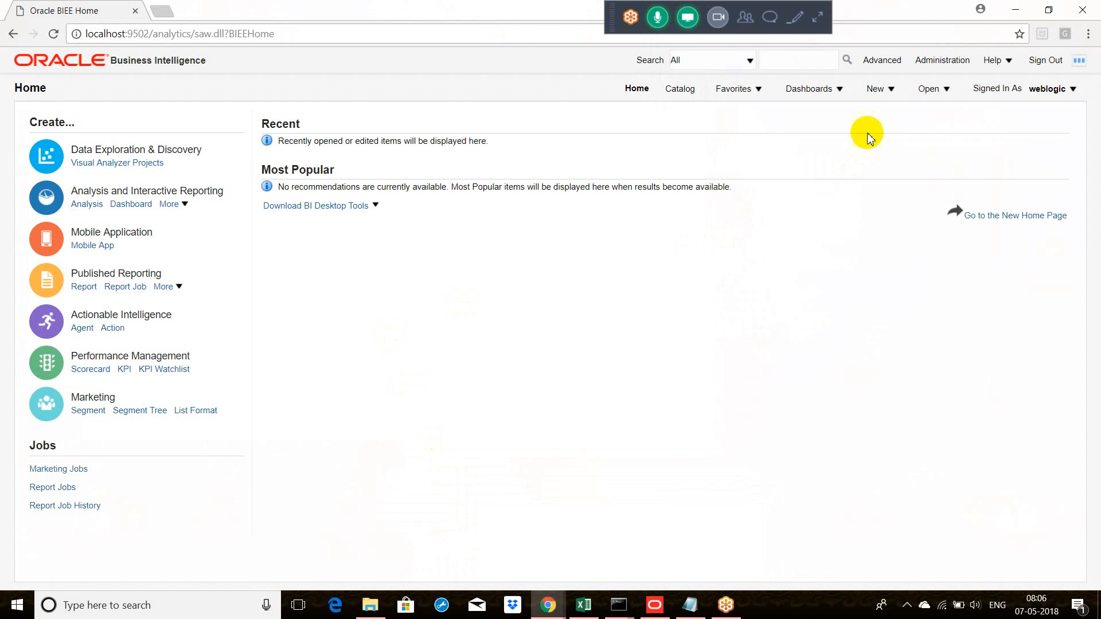
left_click(890, 90)
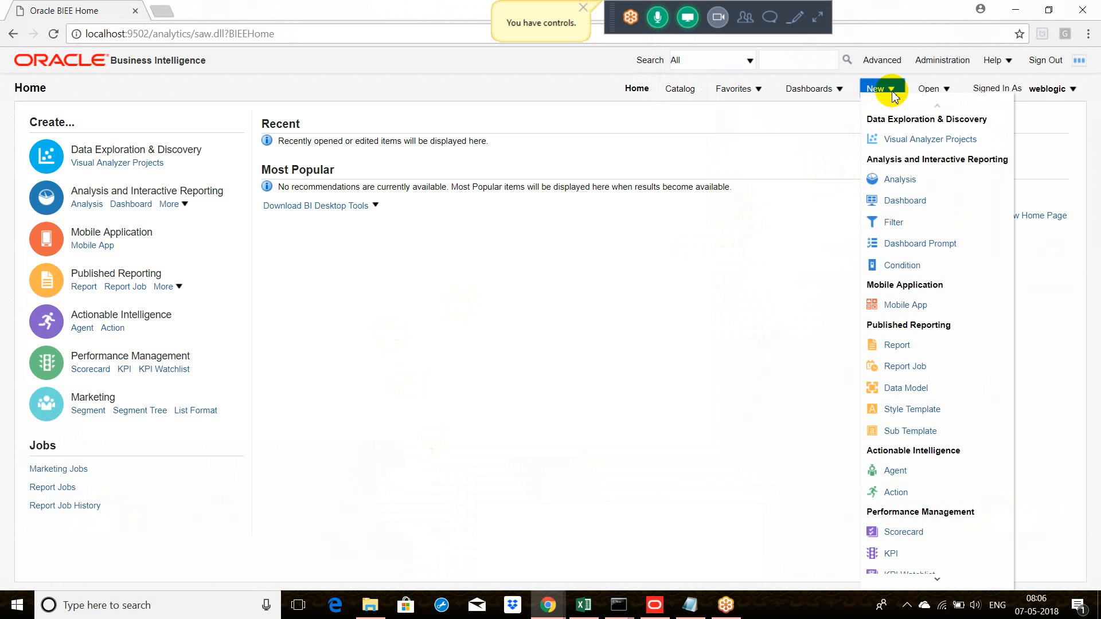
left_click(901, 178)
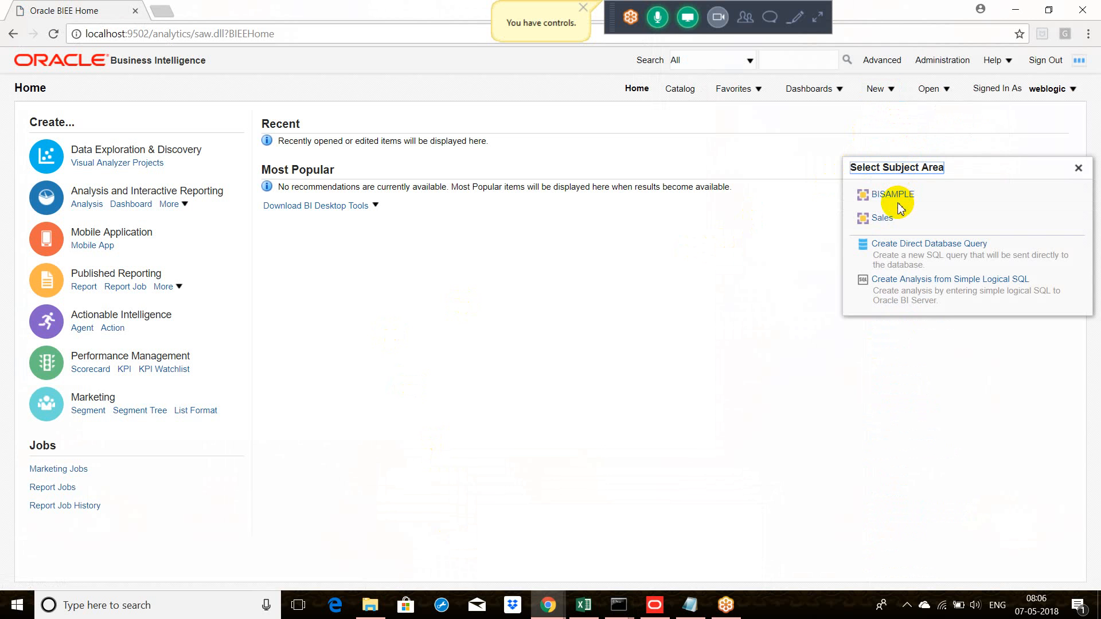
left_click(893, 195)
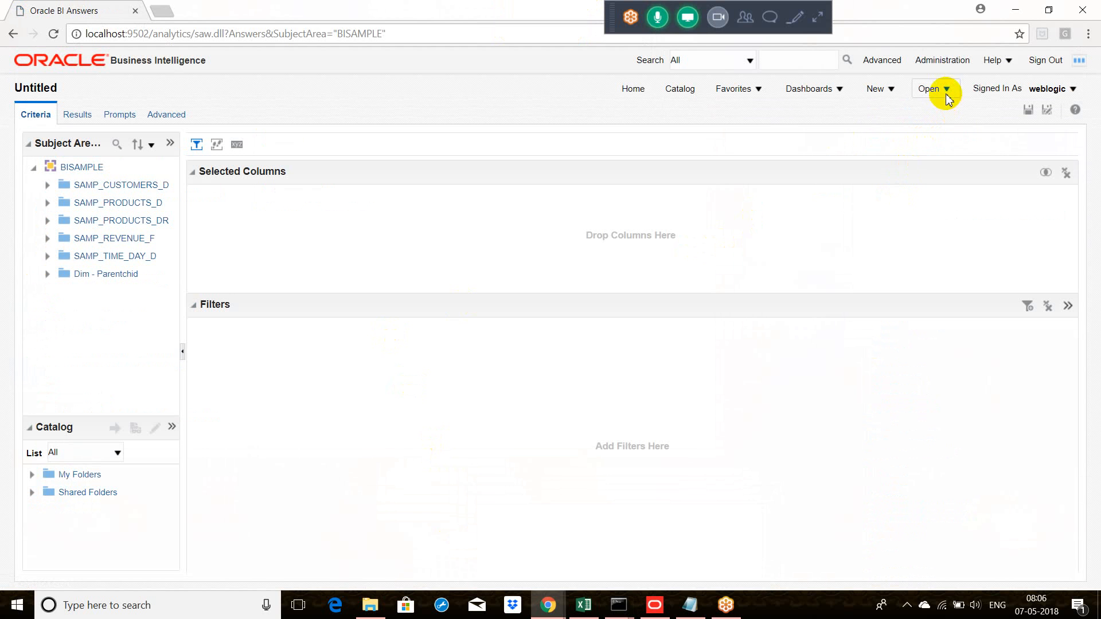
Step: Create a new analysis from the Sales subject area
left_click(893, 89)
left_click(897, 184)
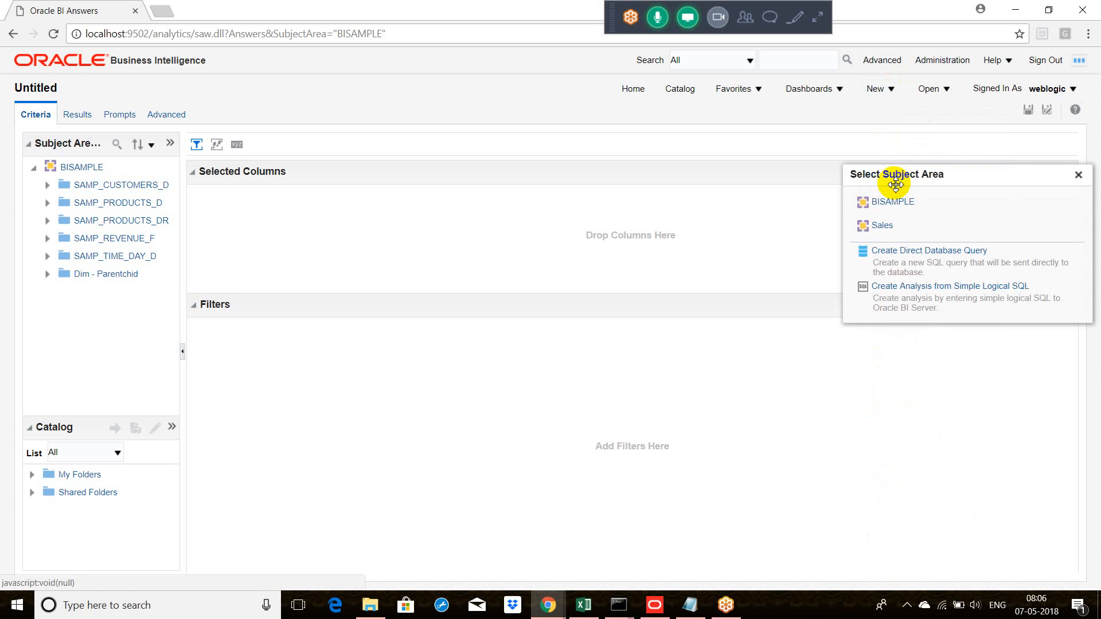
left_click(881, 226)
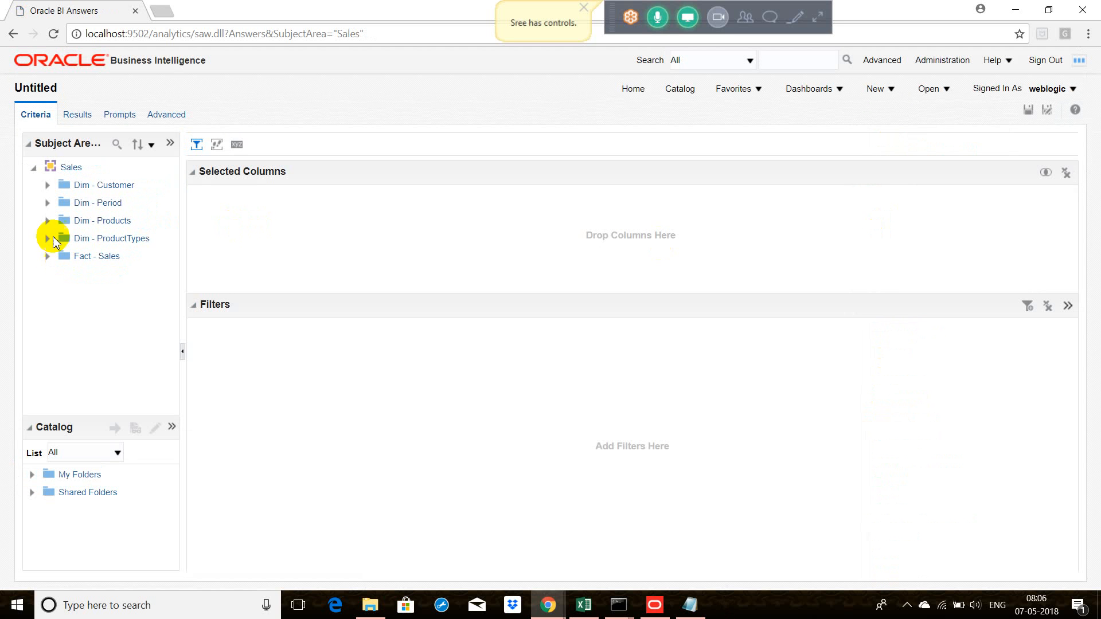
Step: Add the YEAR column from Dim - Period to the analysis and display its results
left_click(46, 203)
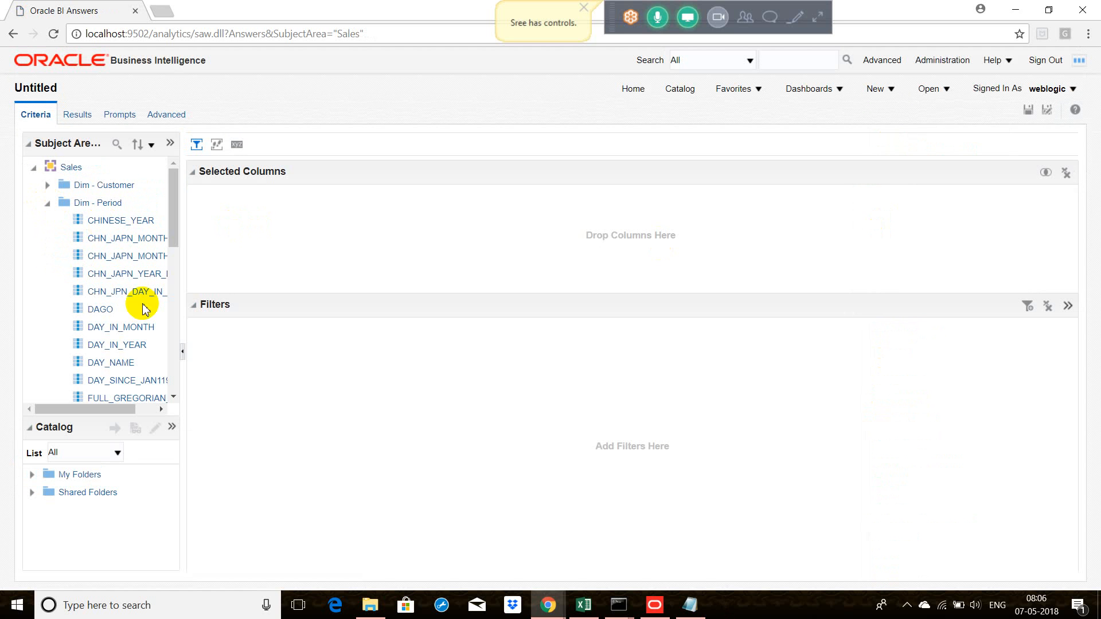
scroll(167, 343, "down", 4)
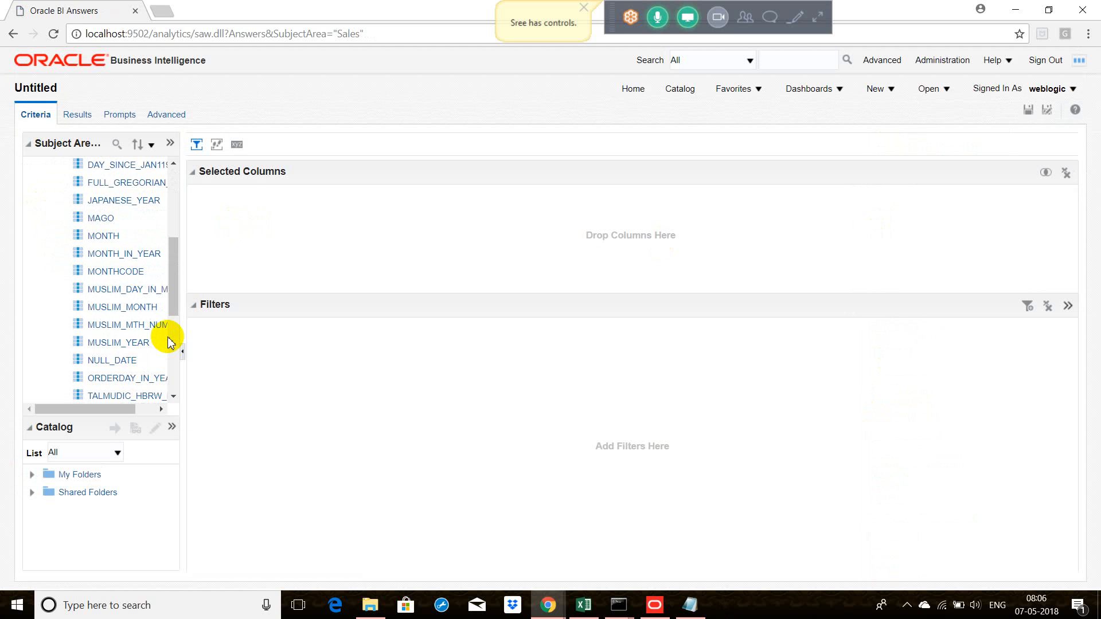
scroll(167, 342, "down", 4)
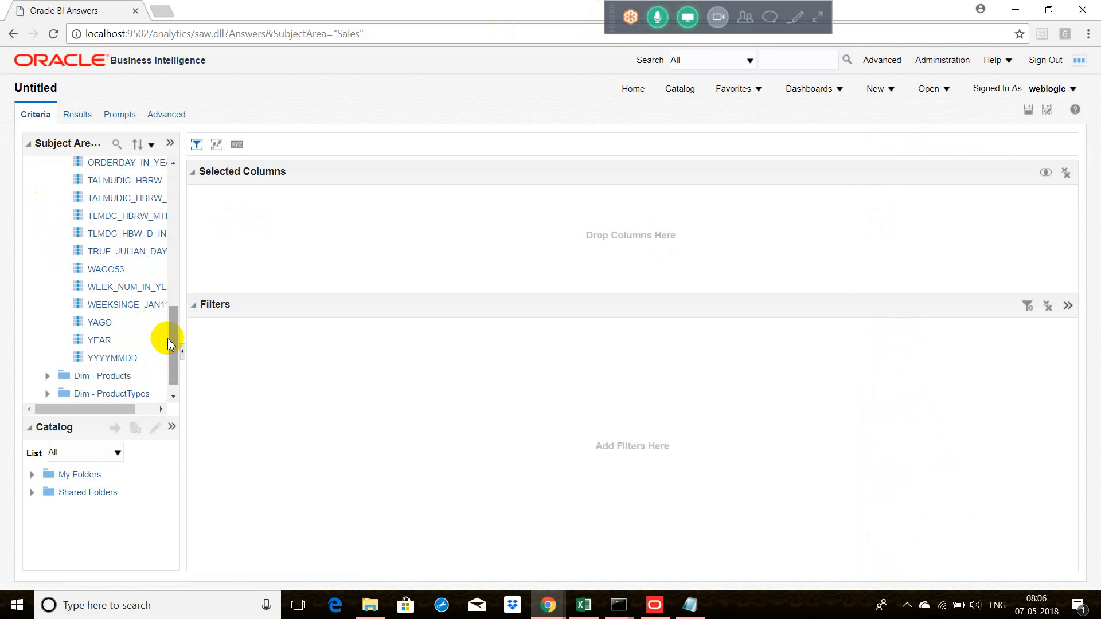
double_click(99, 341)
left_click(75, 115)
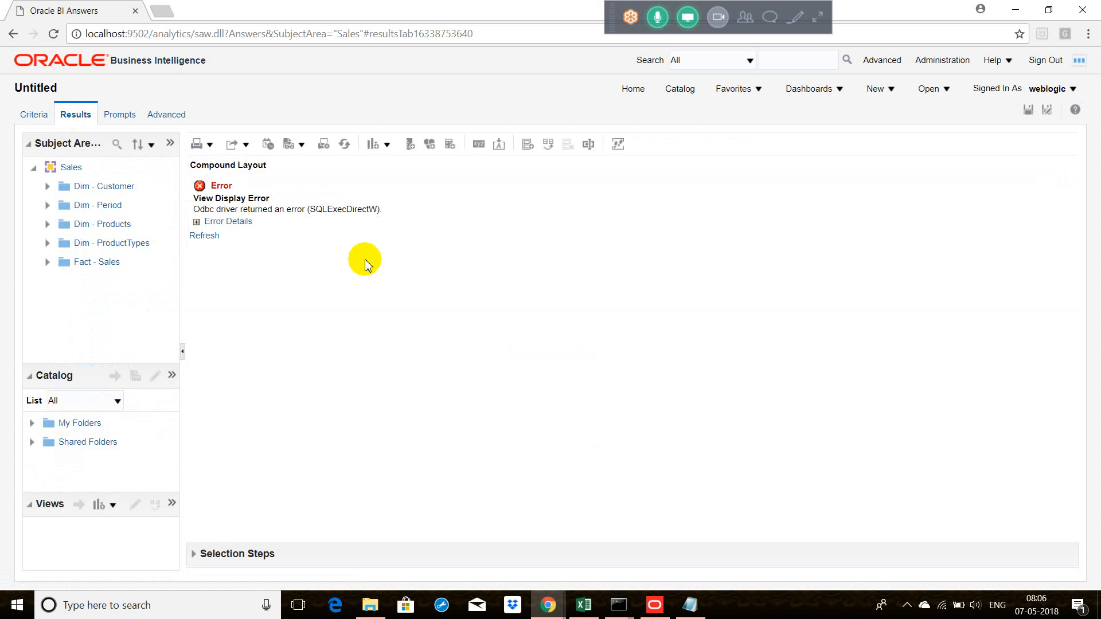
Step: Examine the error details of the analysis results in the compound layout
left_click(197, 222)
left_click(196, 222)
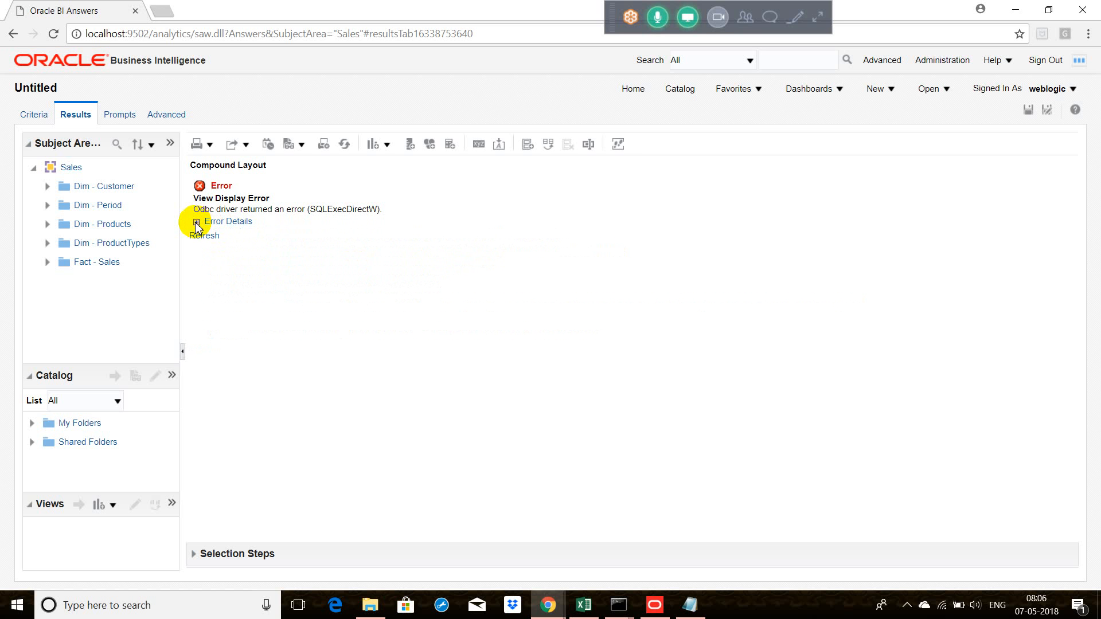
left_click(197, 222)
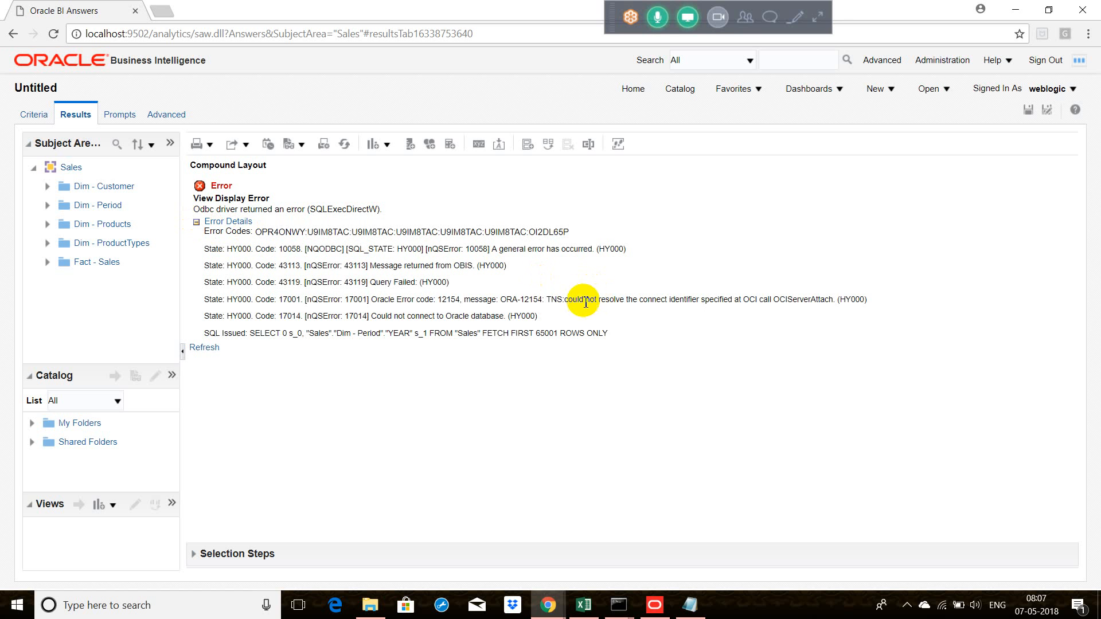
left_click(751, 283)
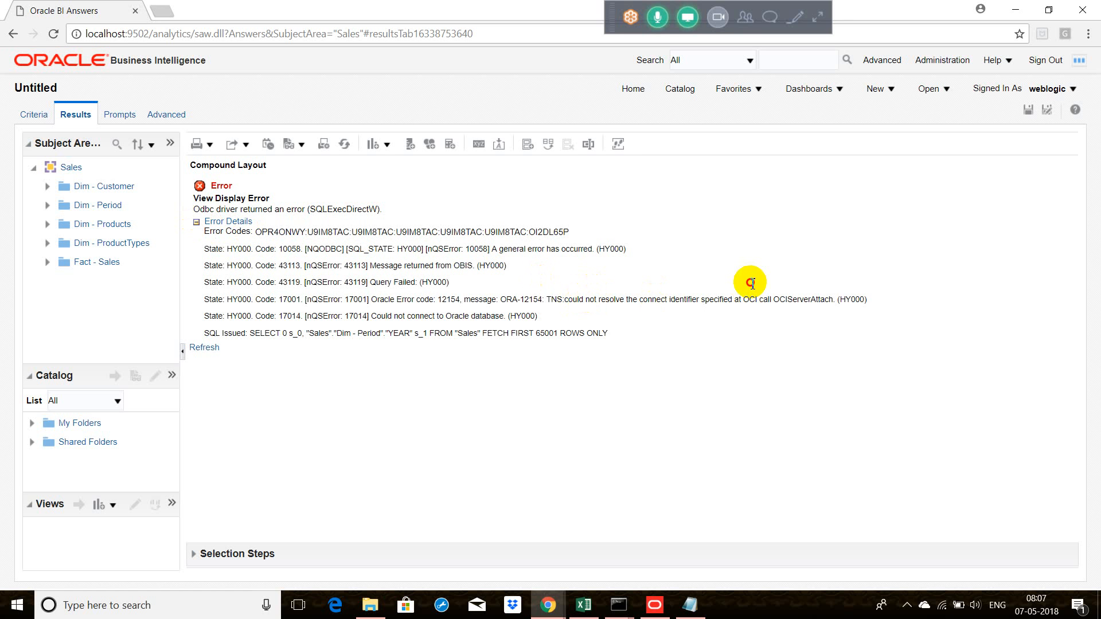
left_click(569, 303)
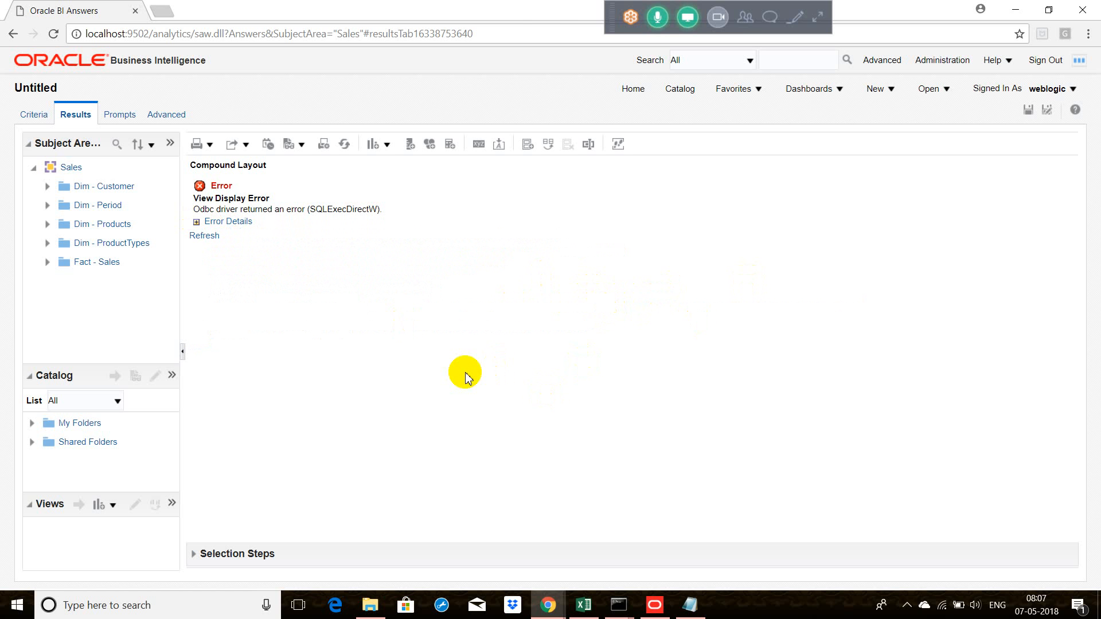
Step: Find and launch SQL Plus through the Windows search
left_click(165, 610)
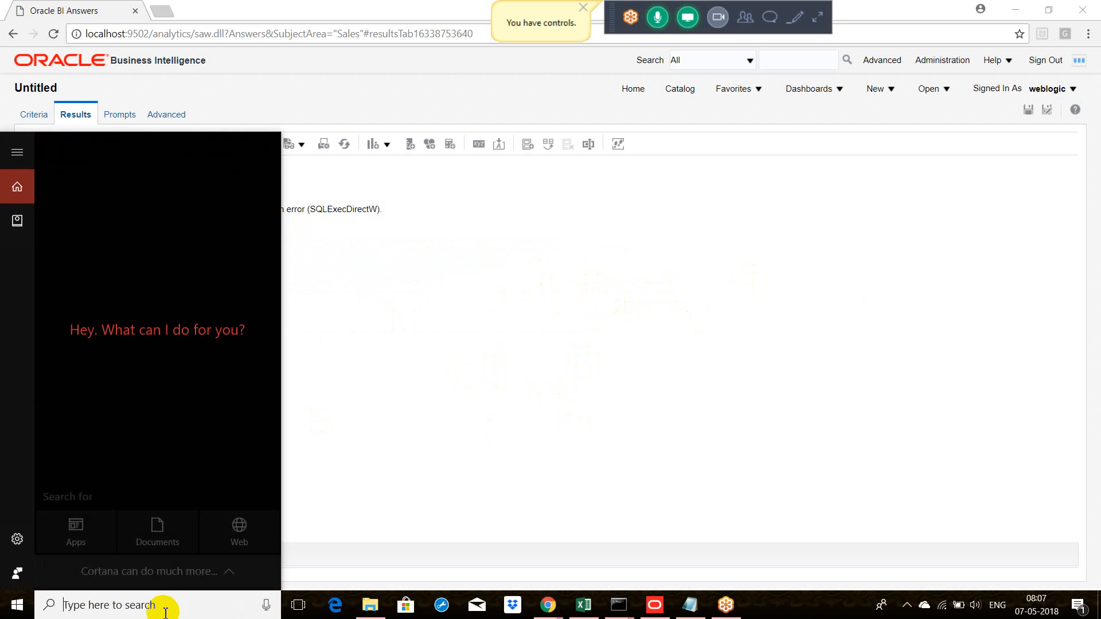
type("sq")
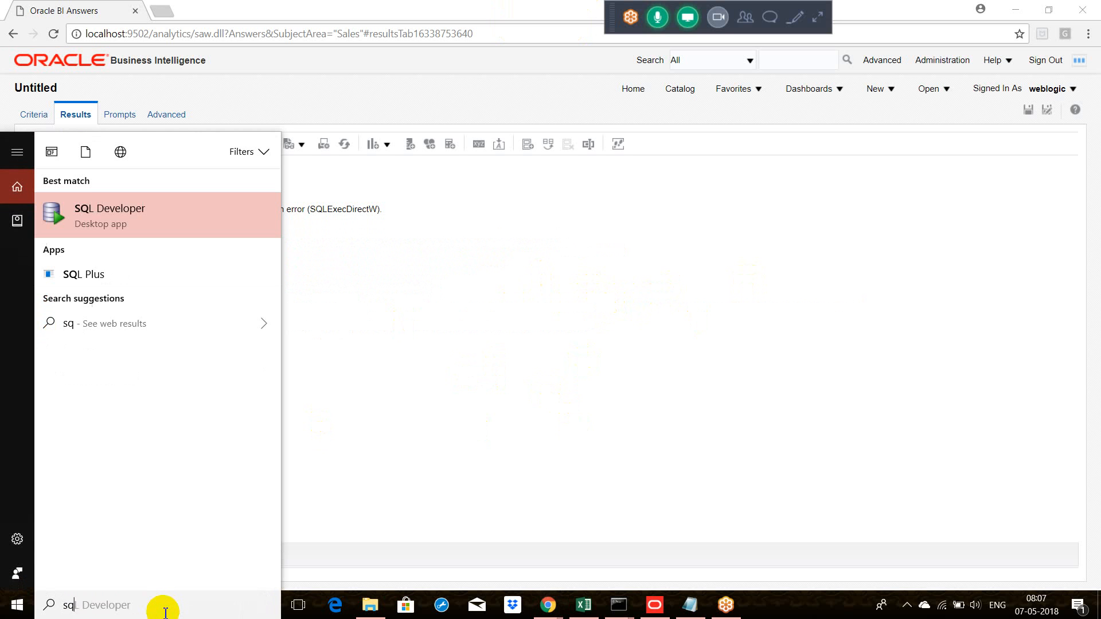
type("l")
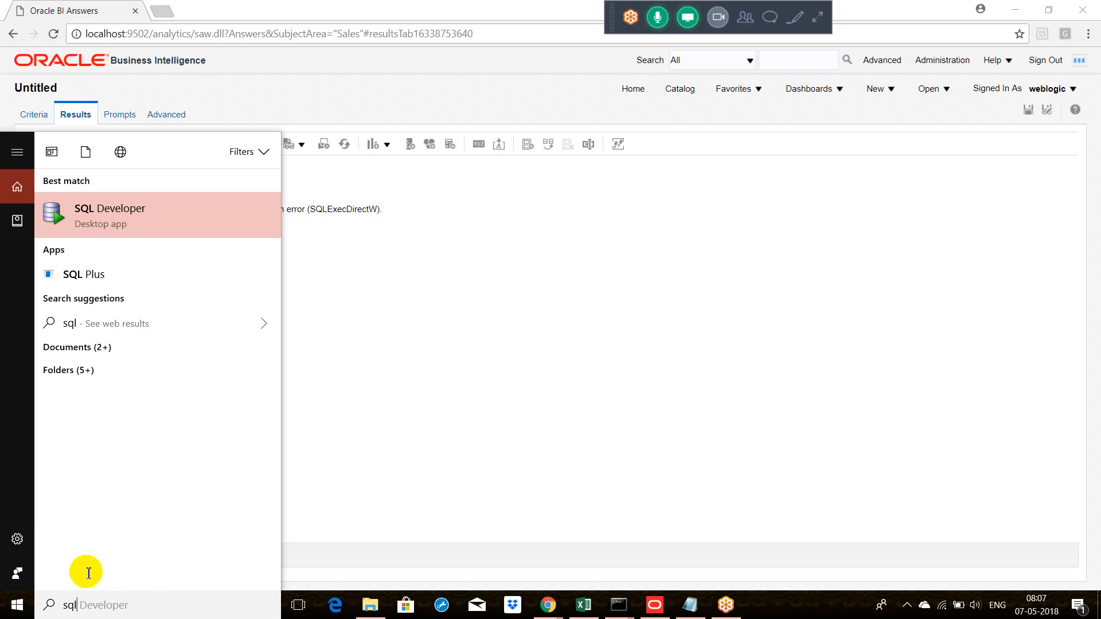
left_click(193, 296)
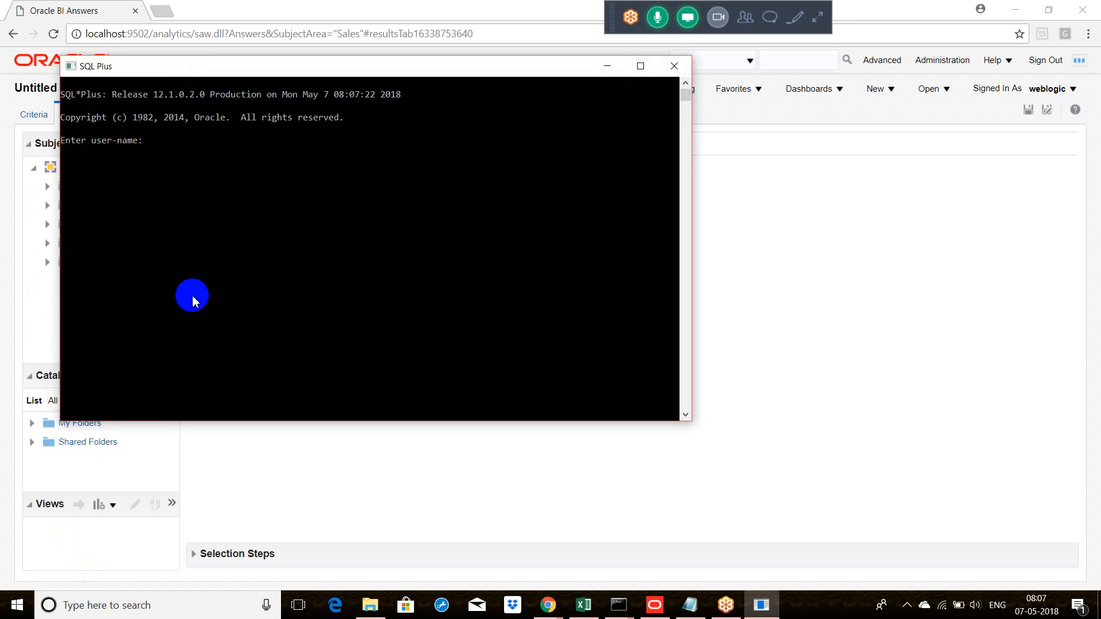
key("Return")
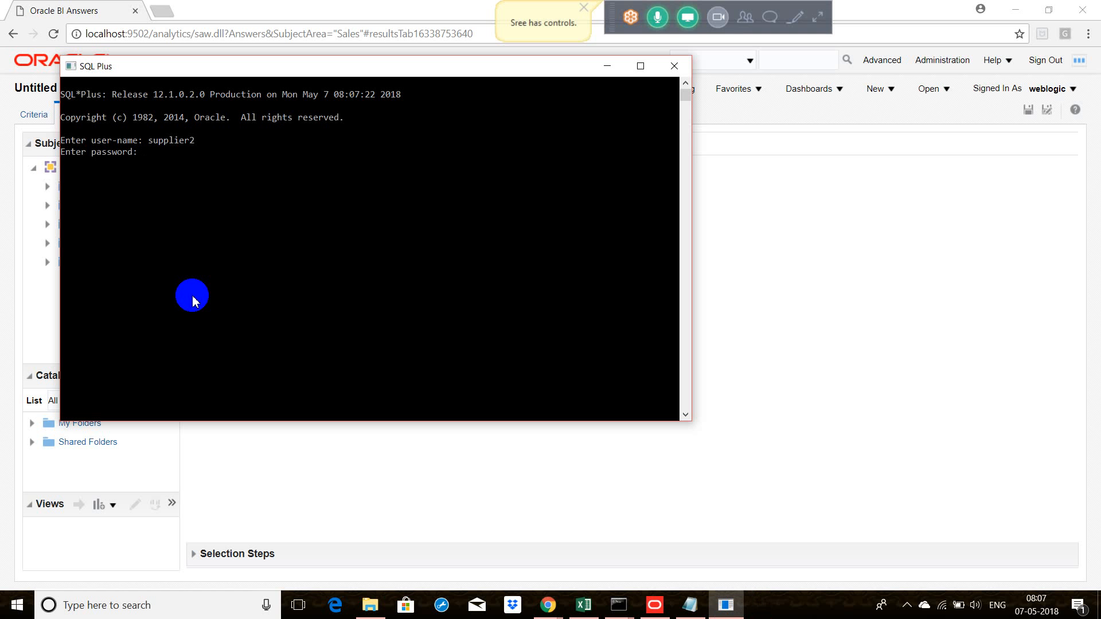
key("Return")
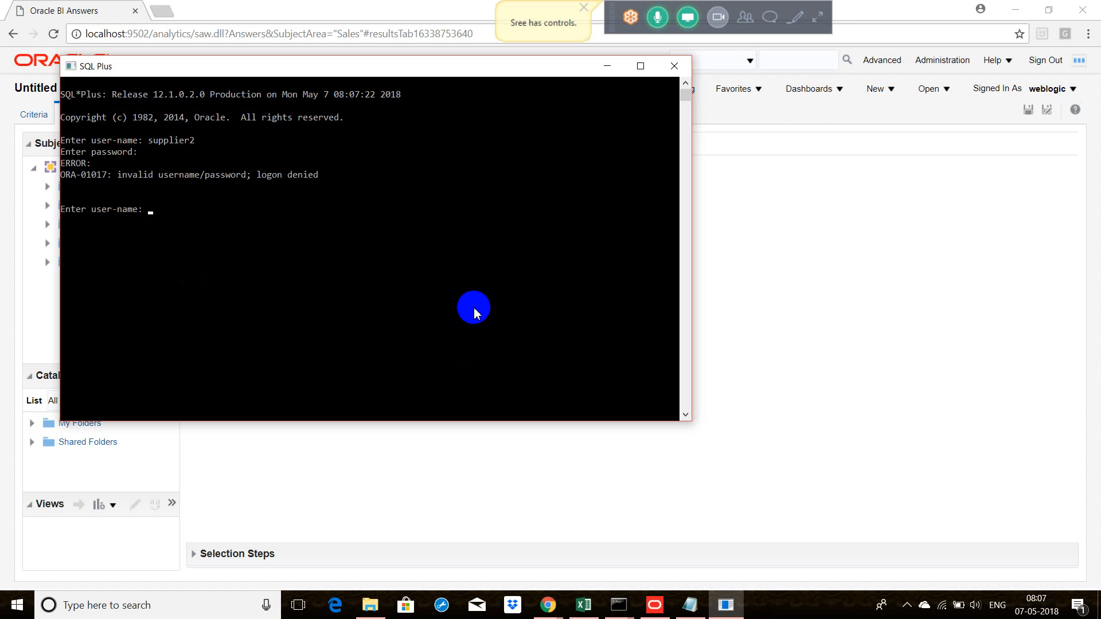
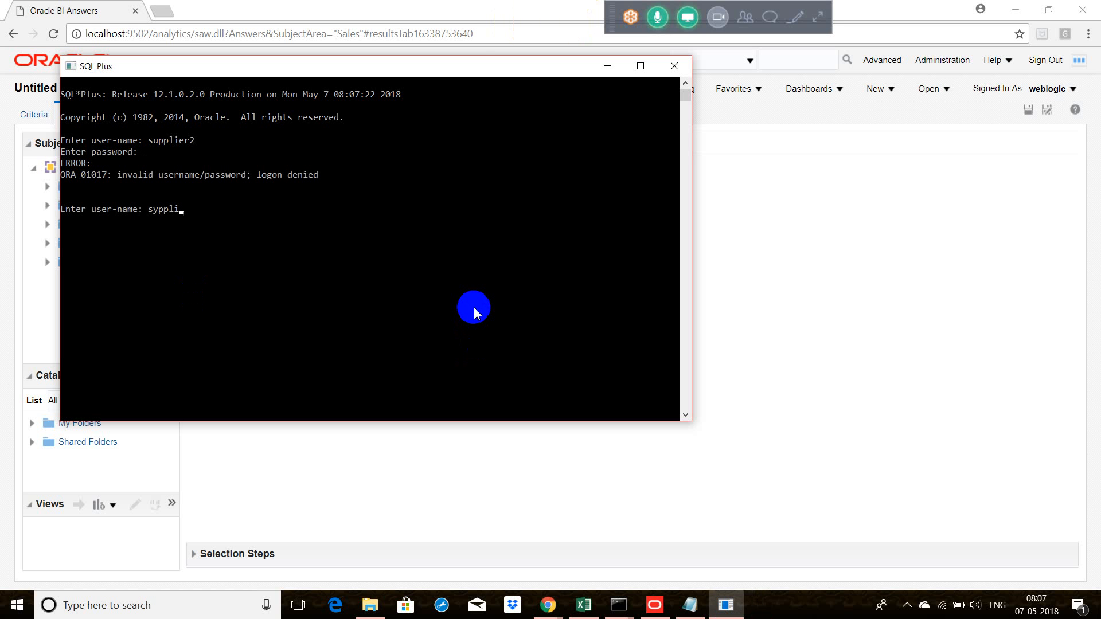
Step: Try to log on to the orcl database with a combined user name and account password string
key("Return")
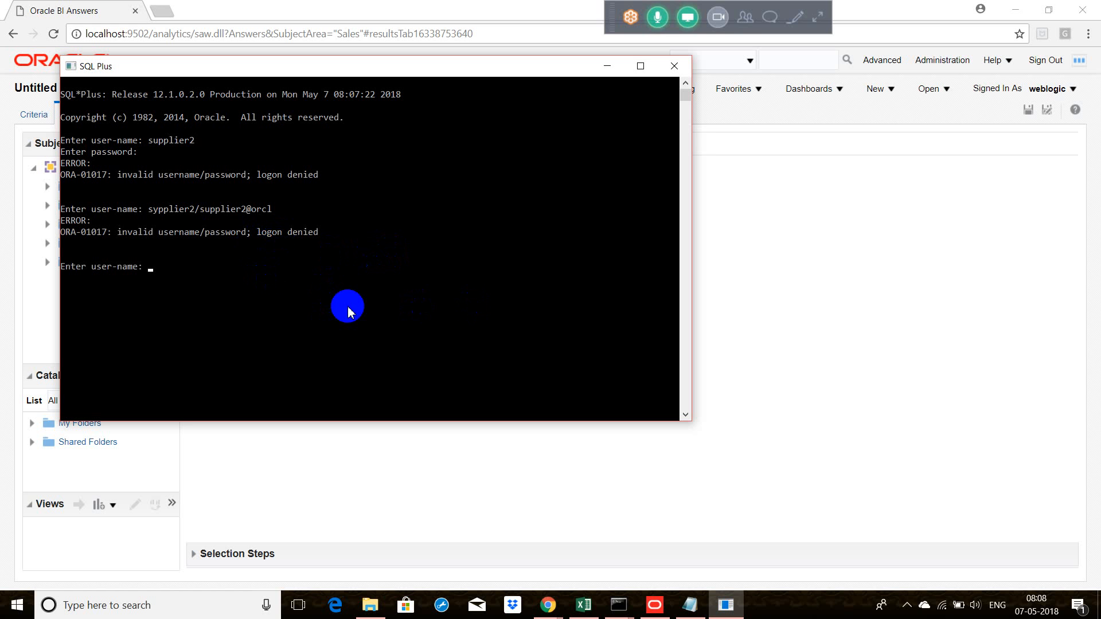
Step: Try to rework the previous logon entry with a different account password
type("/as")
key("BackSpace")
key("BackSpace")
key("BackSpace")
key("Up")
key("BackSpace")
key("BackSpace")
key("BackSpace")
key("BackSpace")
key("BackSpace")
key("BackSpace")
key("BackSpace")
key("BackSpace")
key("BackSpace")
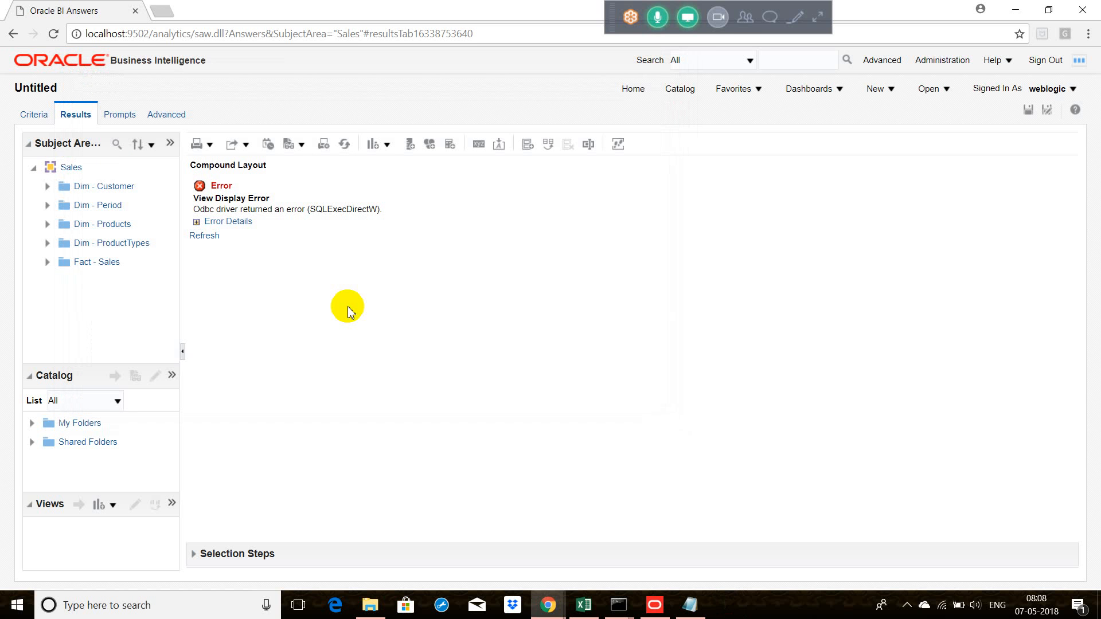
Step: Open a Command Prompt window and run sqlplus in it
left_click(193, 604)
type("cmd")
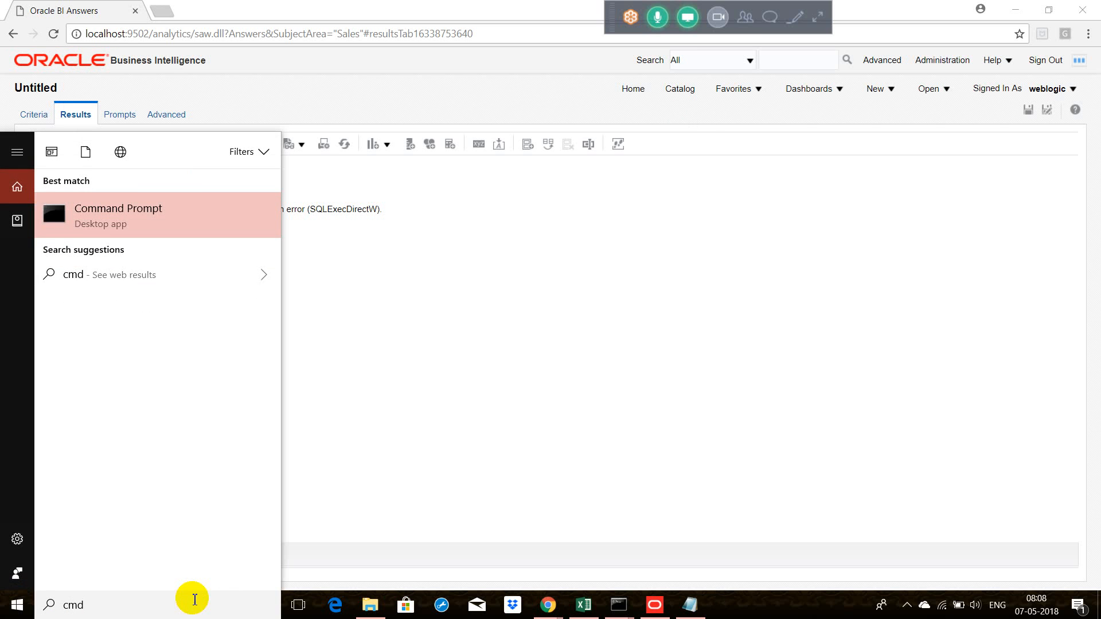
key("Return")
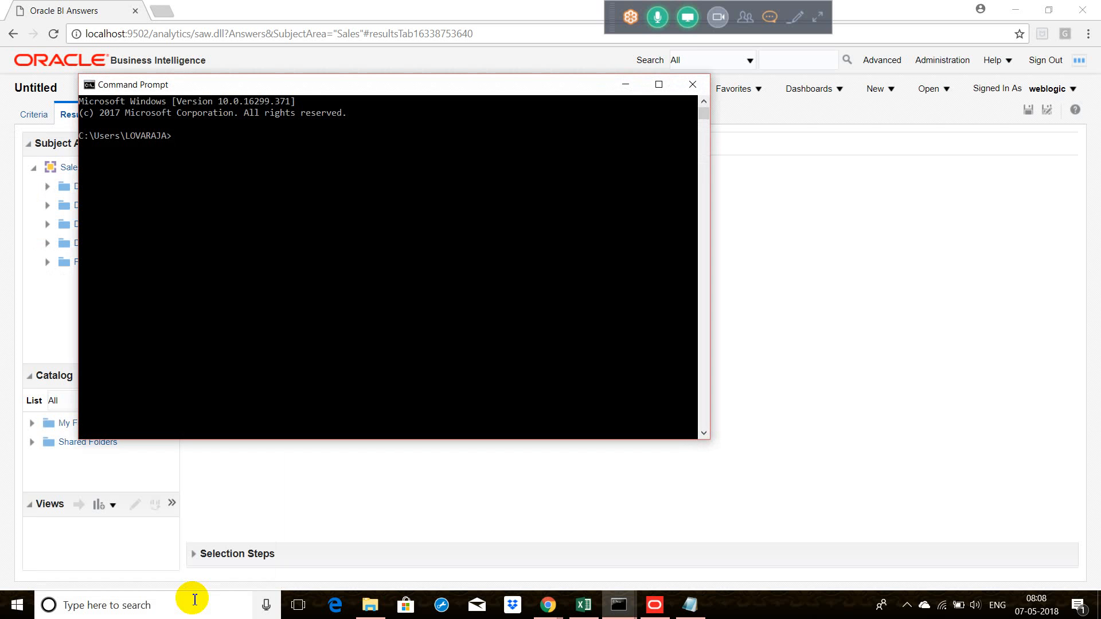
type("sqlplus")
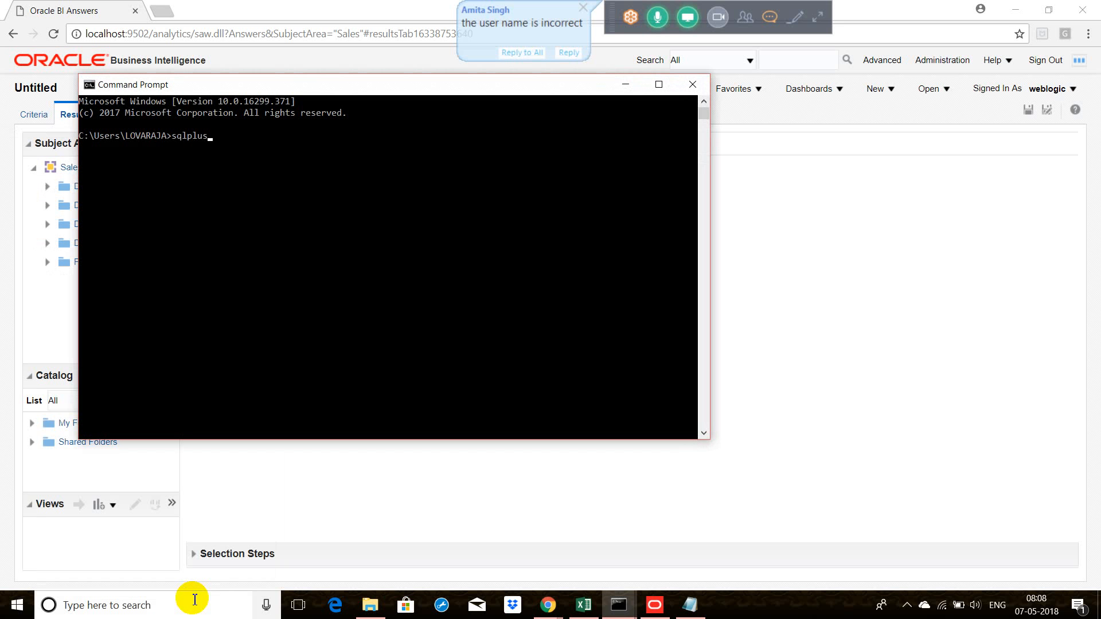
key("Return")
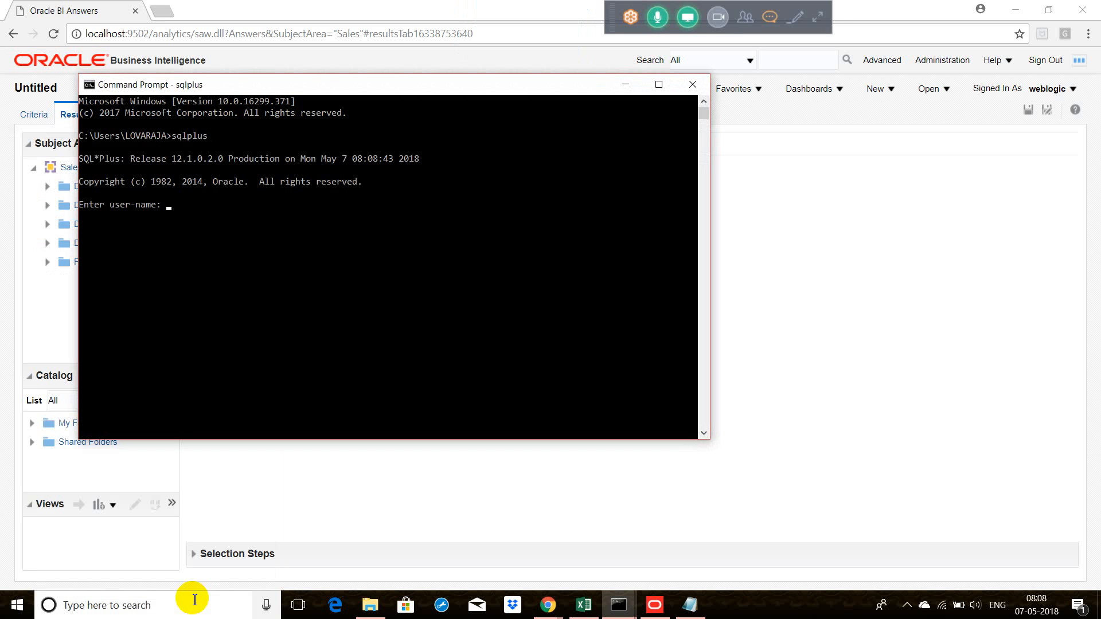
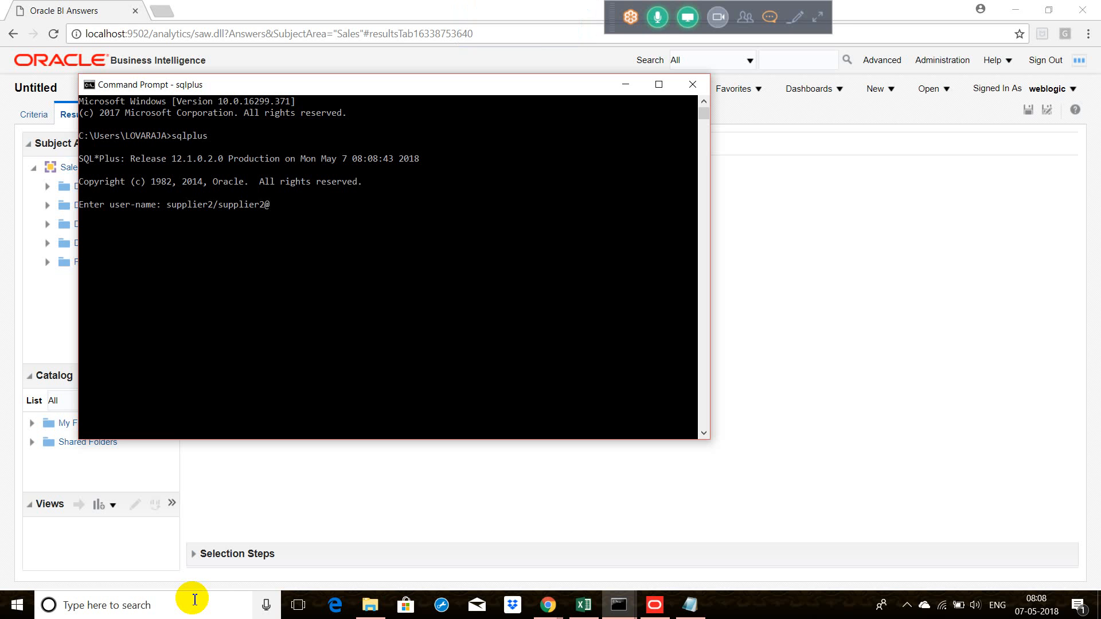
type("orcl")
key("Return")
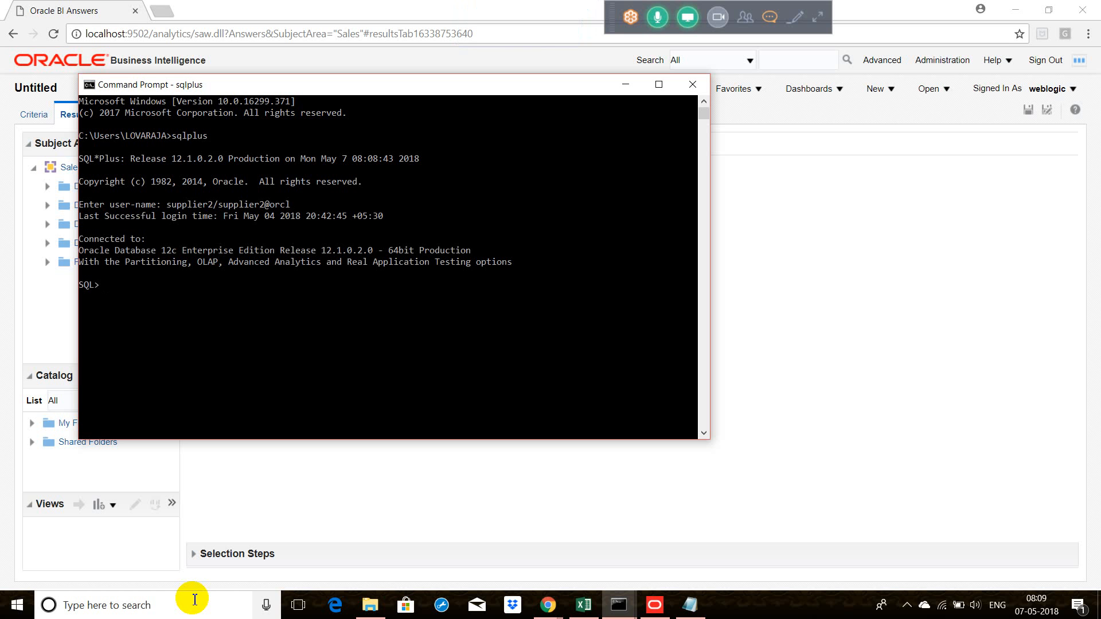
Step: Switch to the Oracle BI Administration Tool and inspect the connection pool settings of the orcl database
left_click(652, 611)
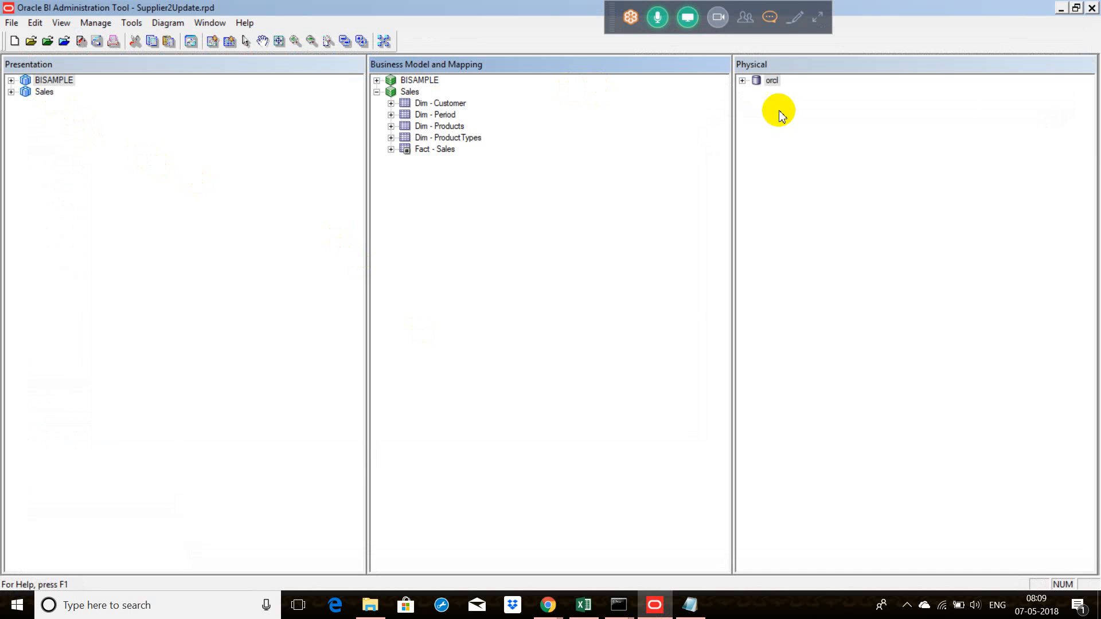
left_click(742, 80)
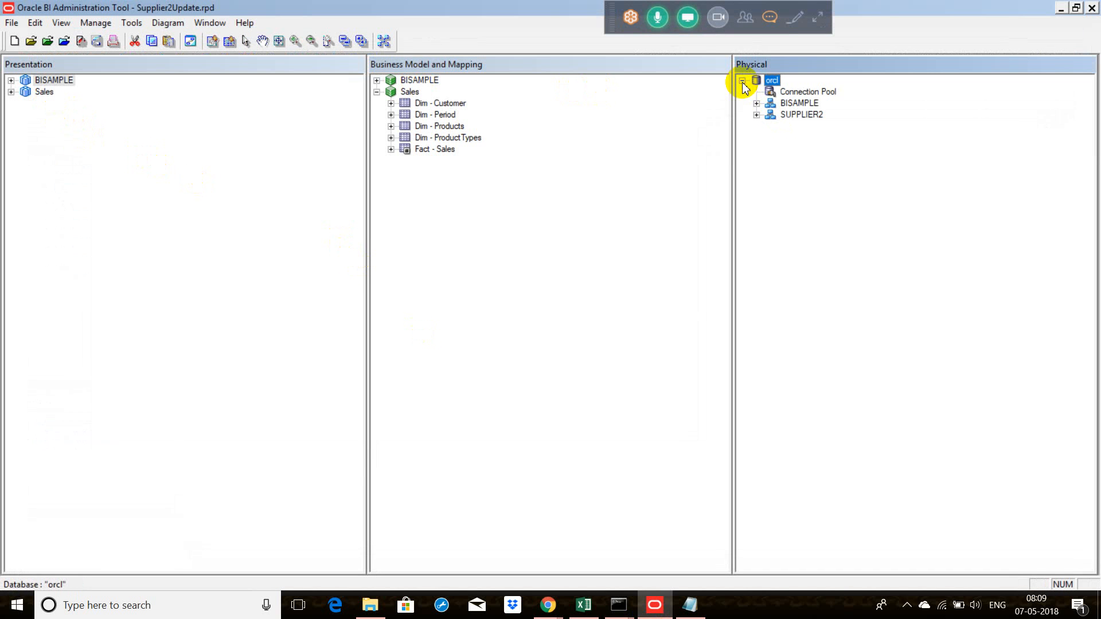
left_click(790, 94)
double_click(790, 92)
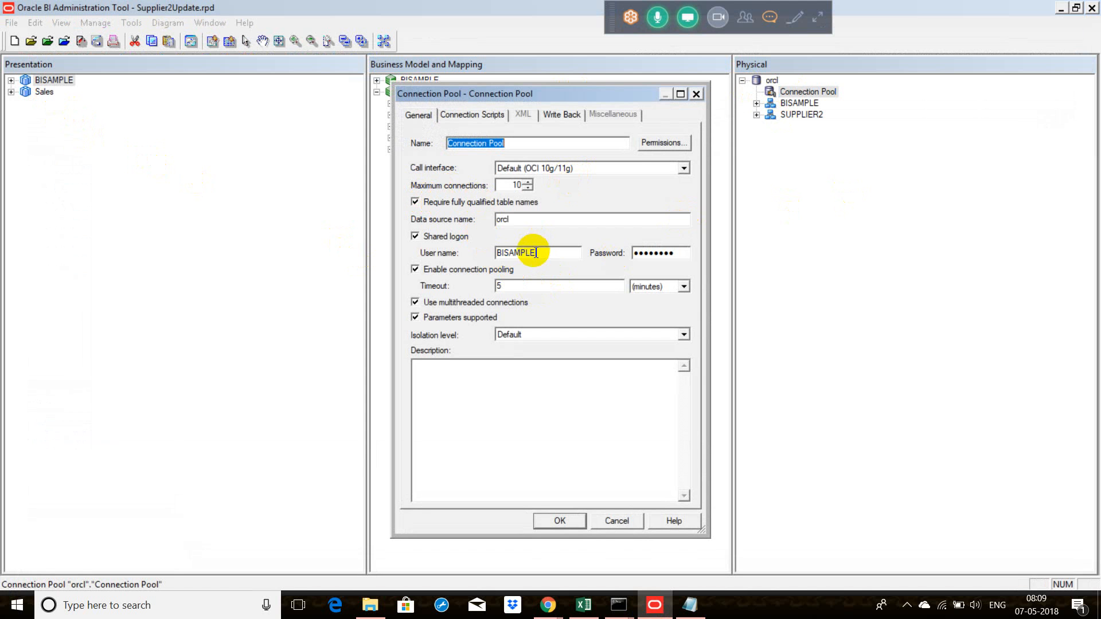
left_click(696, 94)
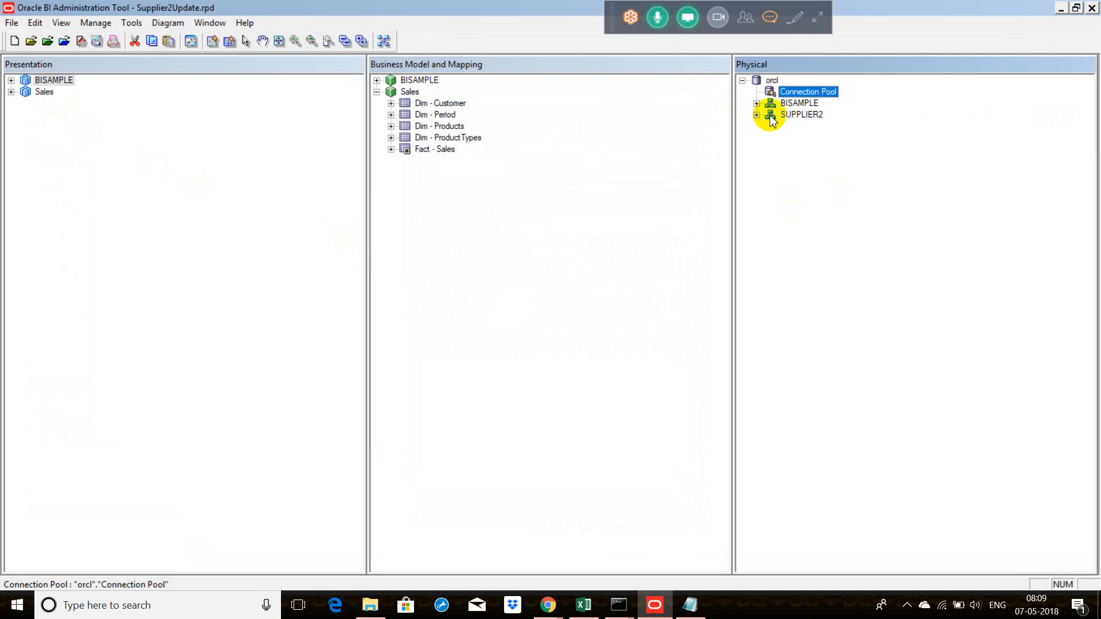
left_click(757, 115)
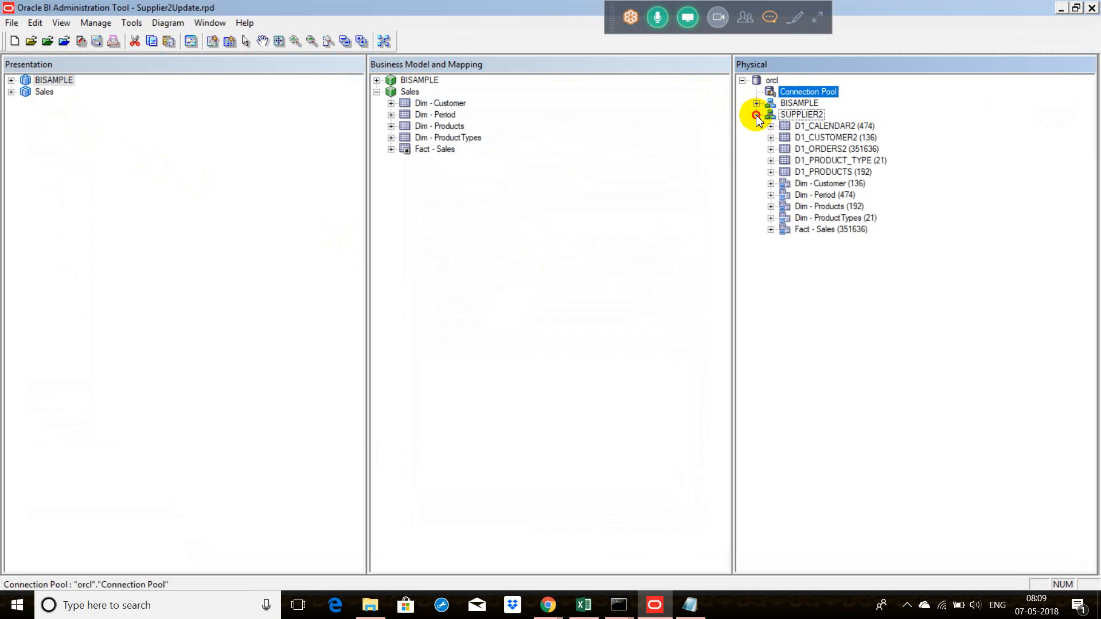
right_click(821, 152)
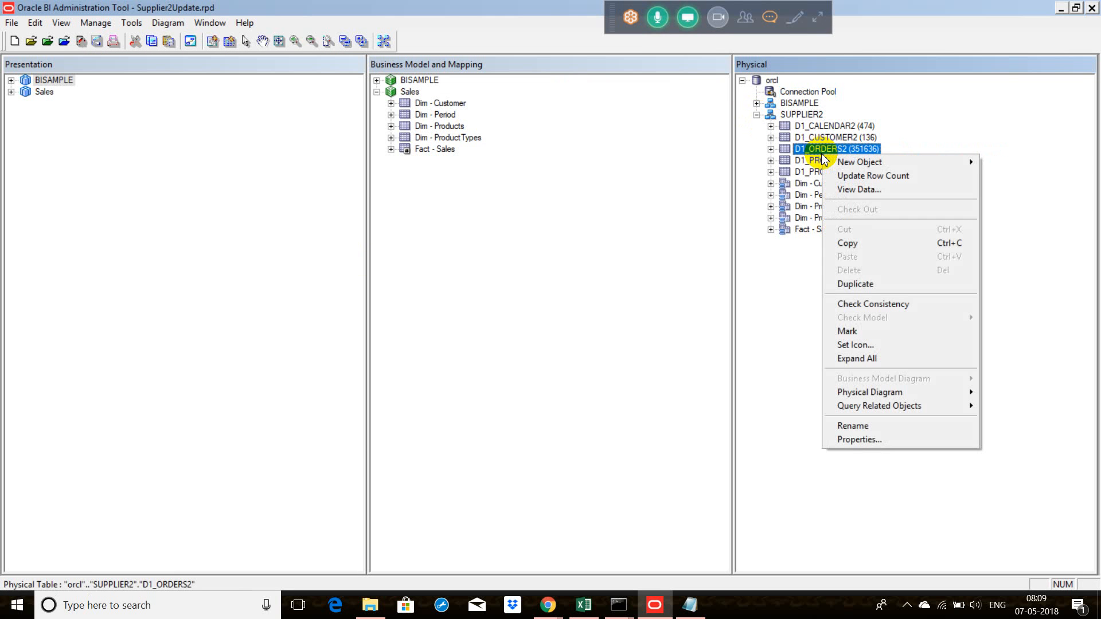
left_click(871, 191)
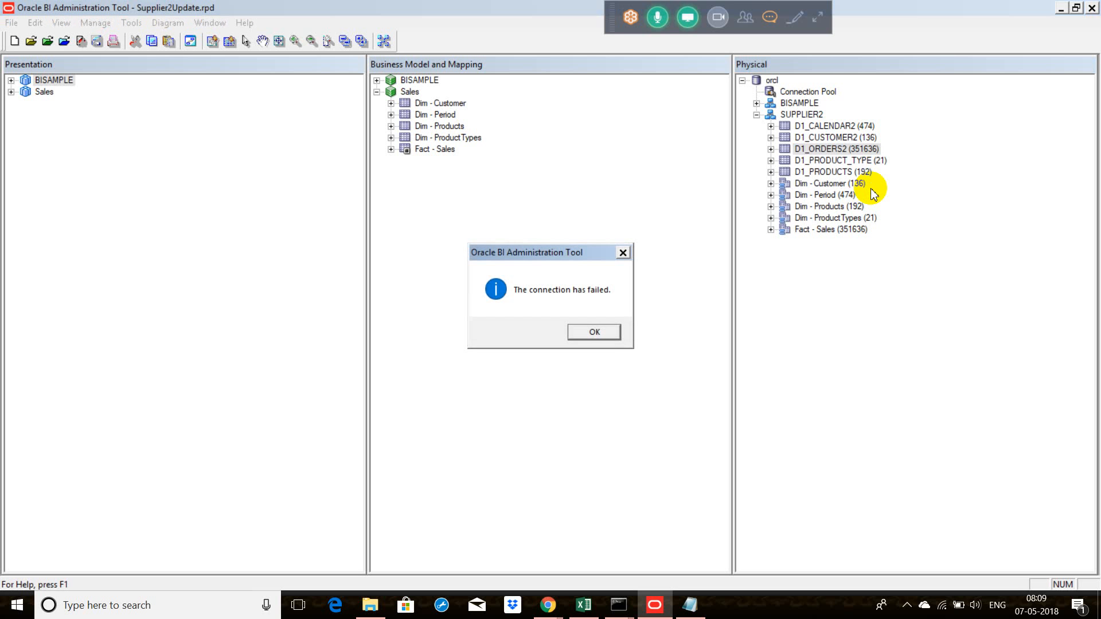
left_click(596, 333)
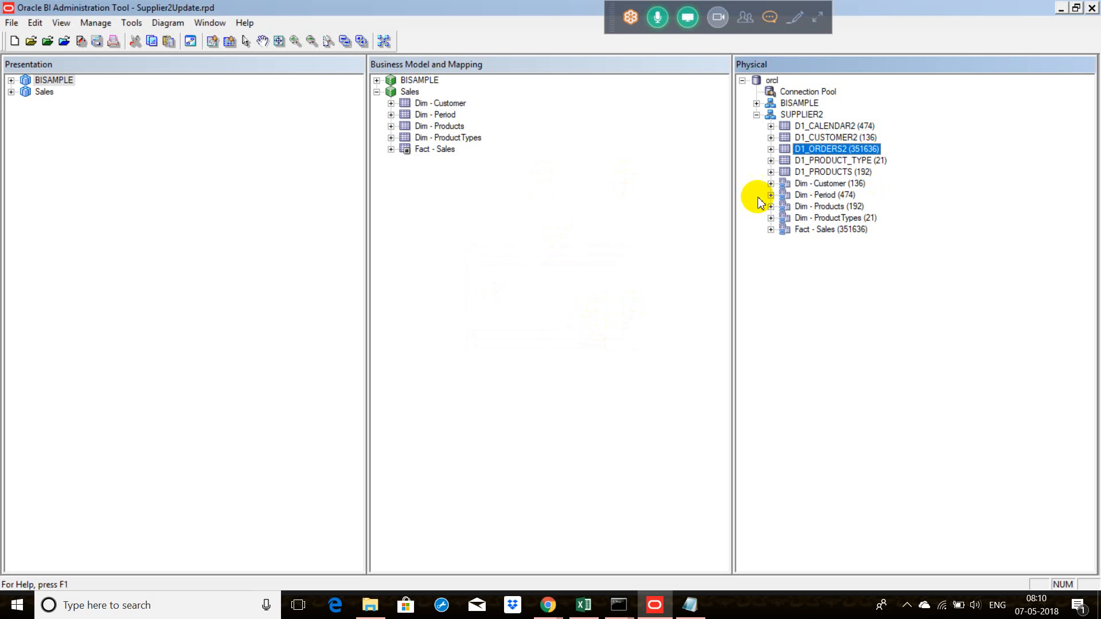
double_click(808, 93)
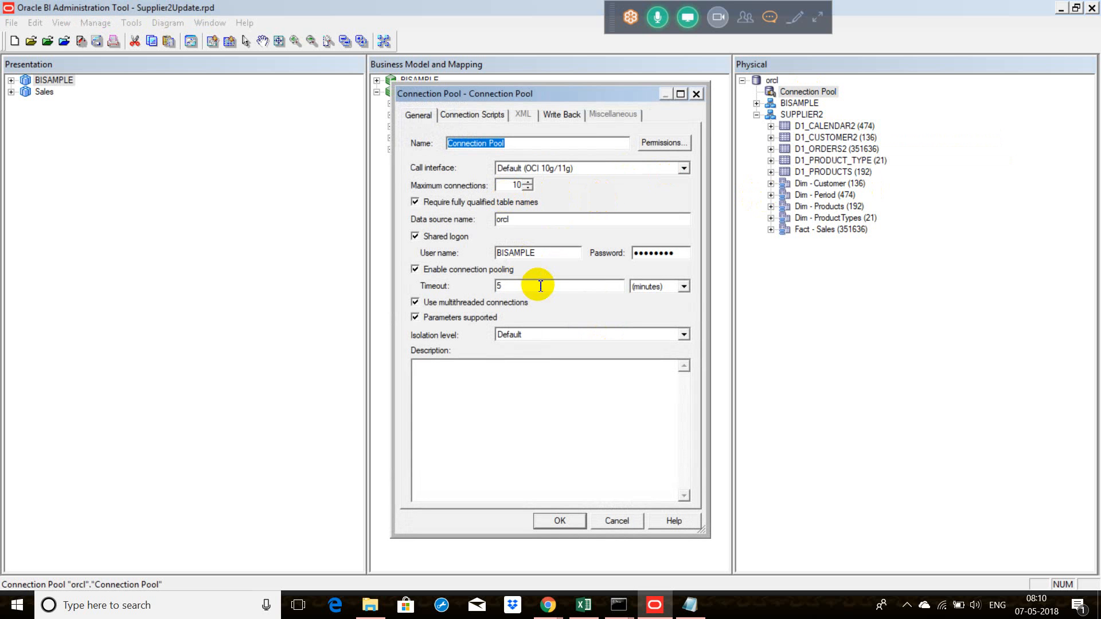
left_click(696, 93)
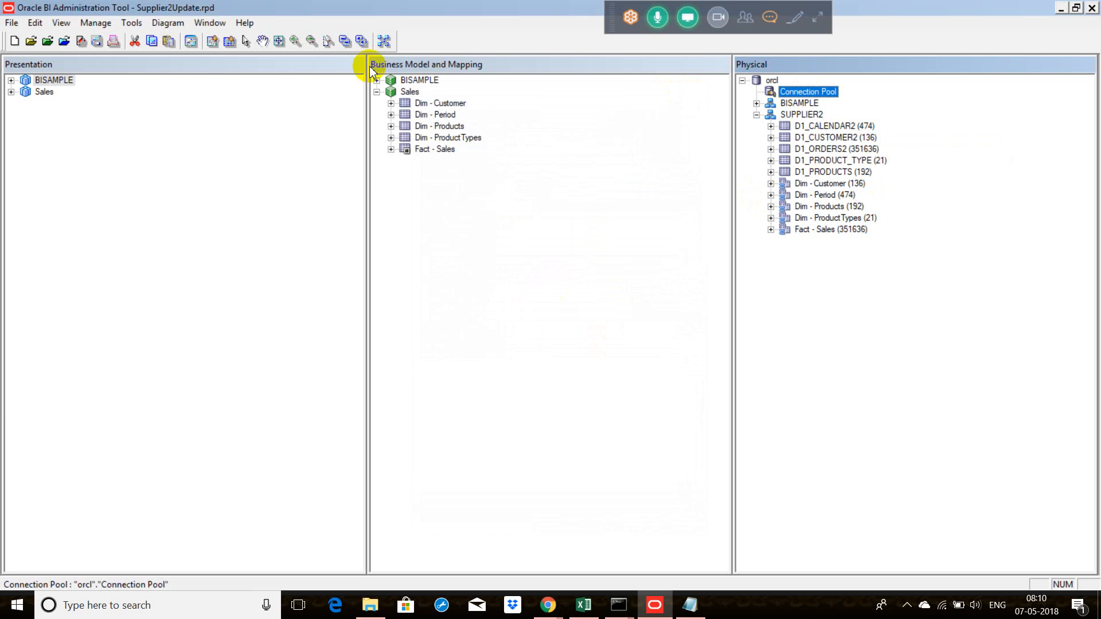
Step: Close the Supplier2Update repository and open the Dev repository online as weblogic, entering the account password
left_click(11, 22)
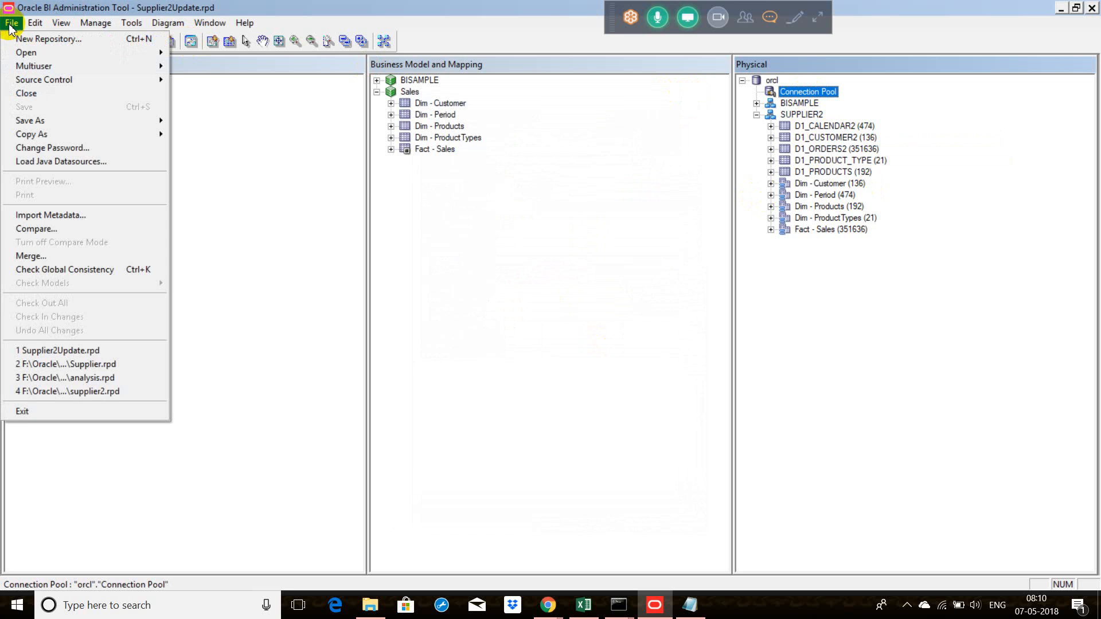
left_click(35, 95)
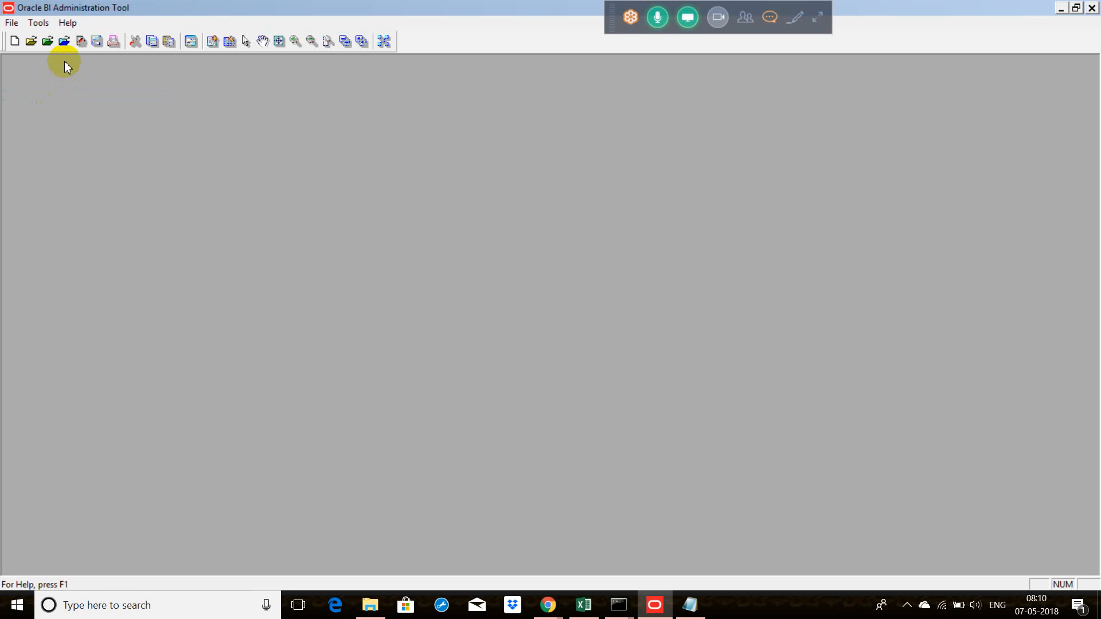
left_click(62, 43)
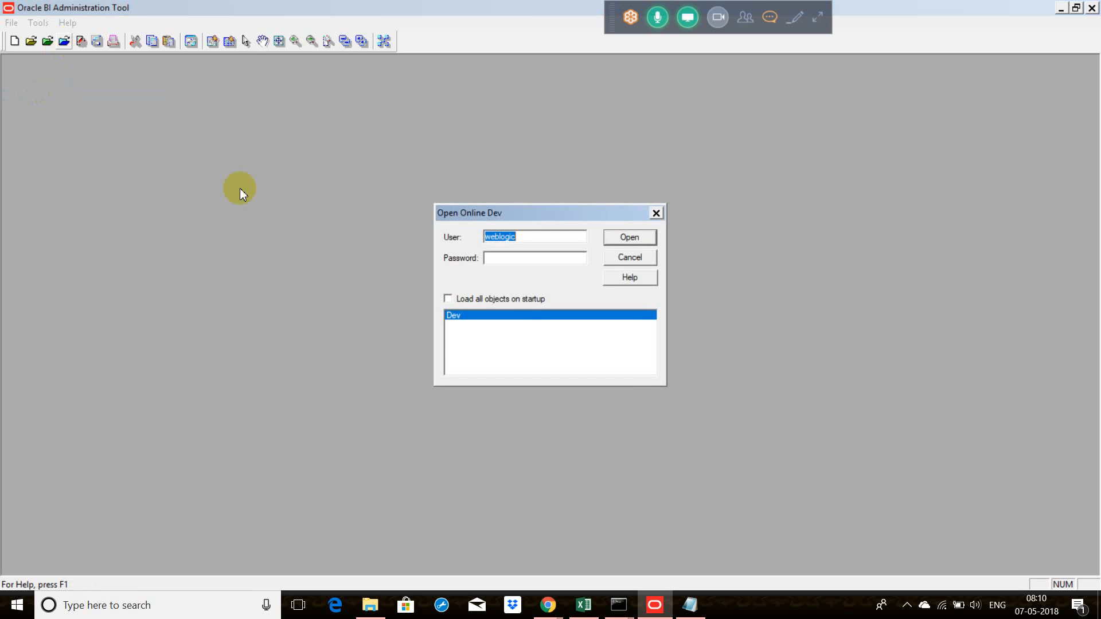
key("Tab")
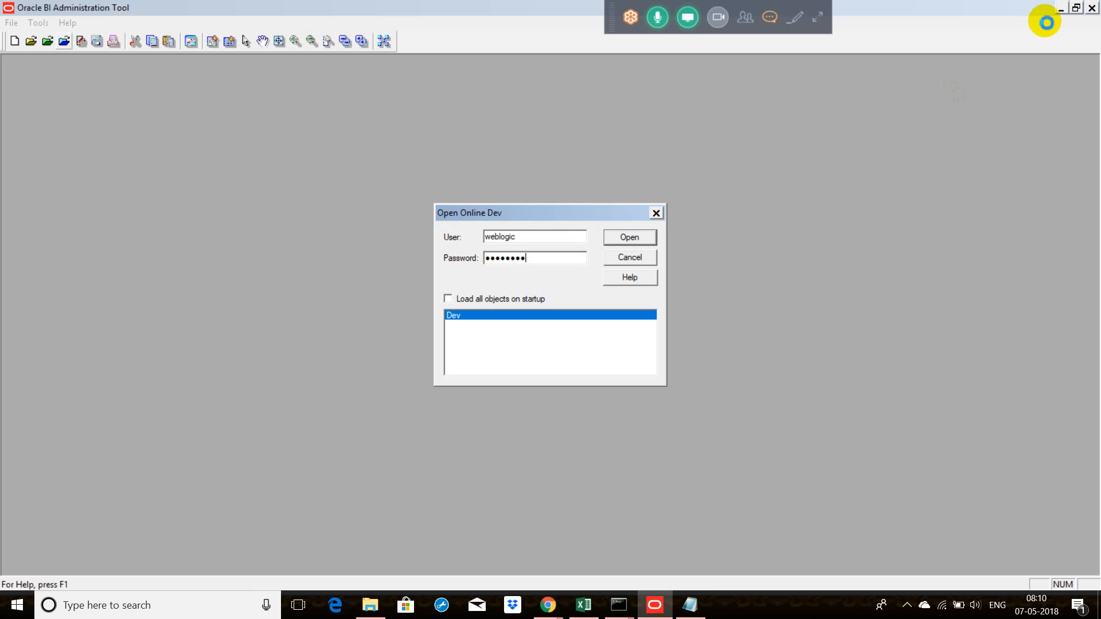
key("Return")
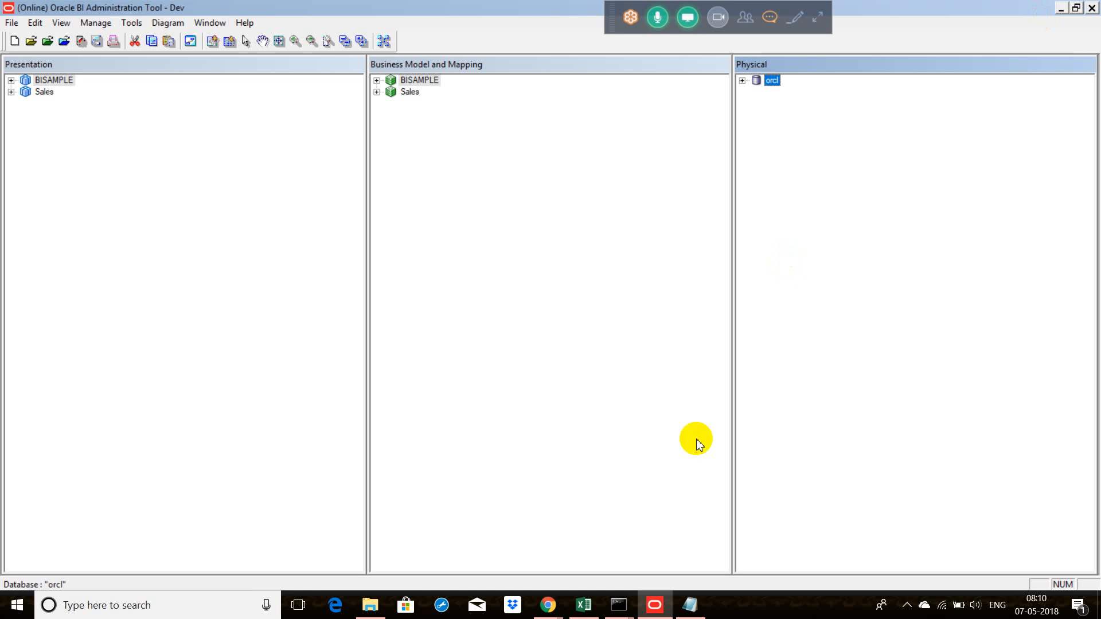
left_click(742, 80)
double_click(783, 92)
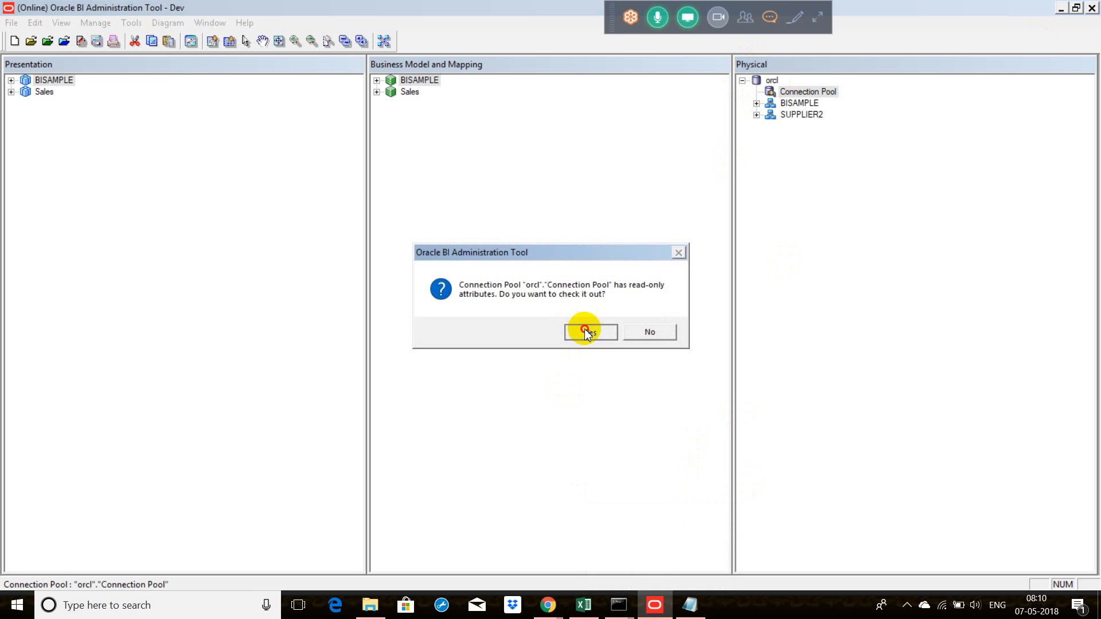
left_click(584, 333)
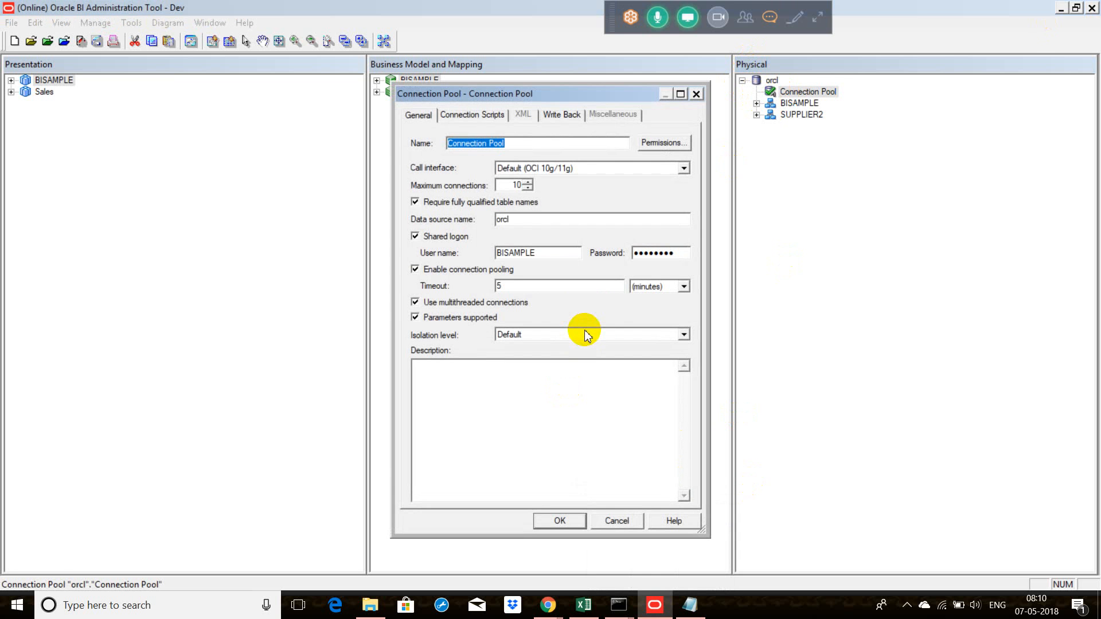
left_click(542, 254)
key("BackSpace")
key("BackSpace")
key("BackSpace")
key("BackSpace")
key("BackSpace")
key("BackSpace")
key("BackSpace")
key("BackSpace")
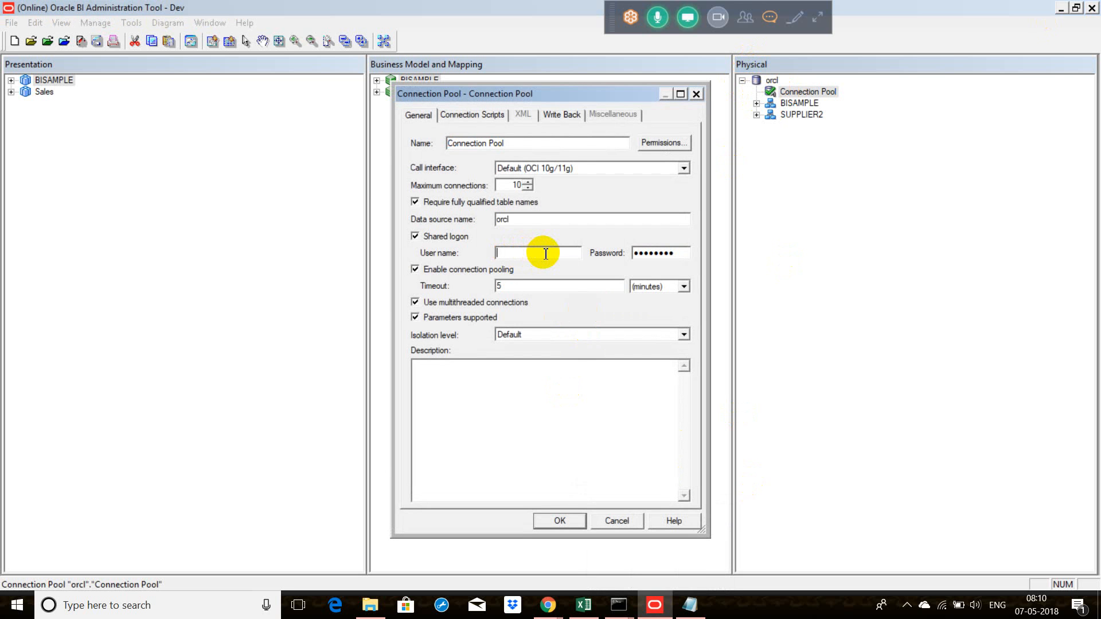
Step: Enter and confirm the shared logon password for the connection pool, and accept the pool's changes
key("Tab")
type("*********")
key("Tab")
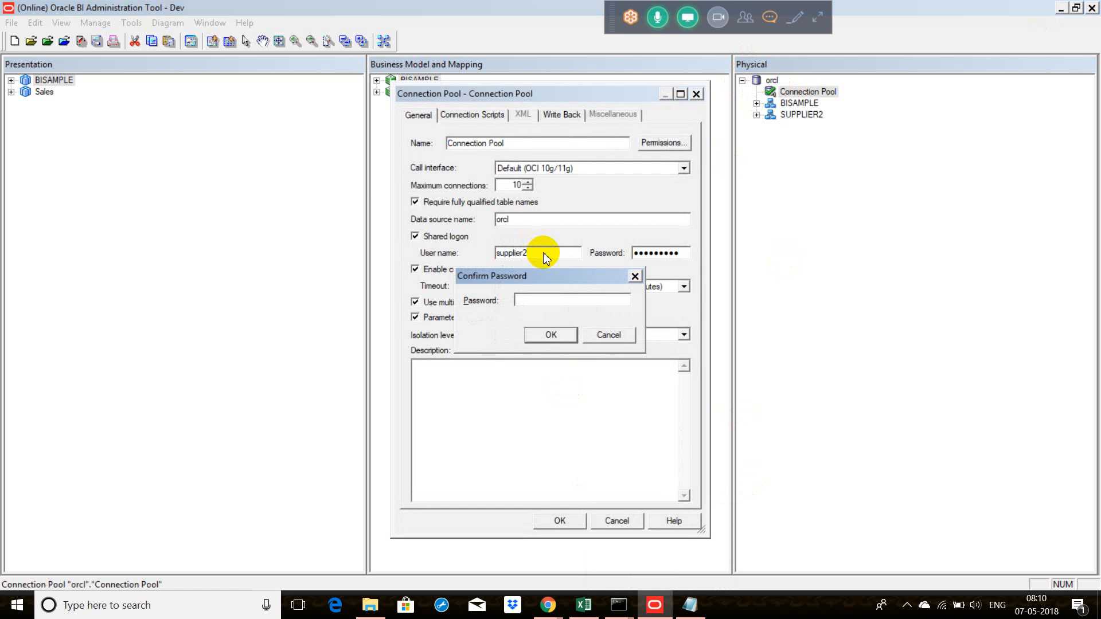
type("*******")
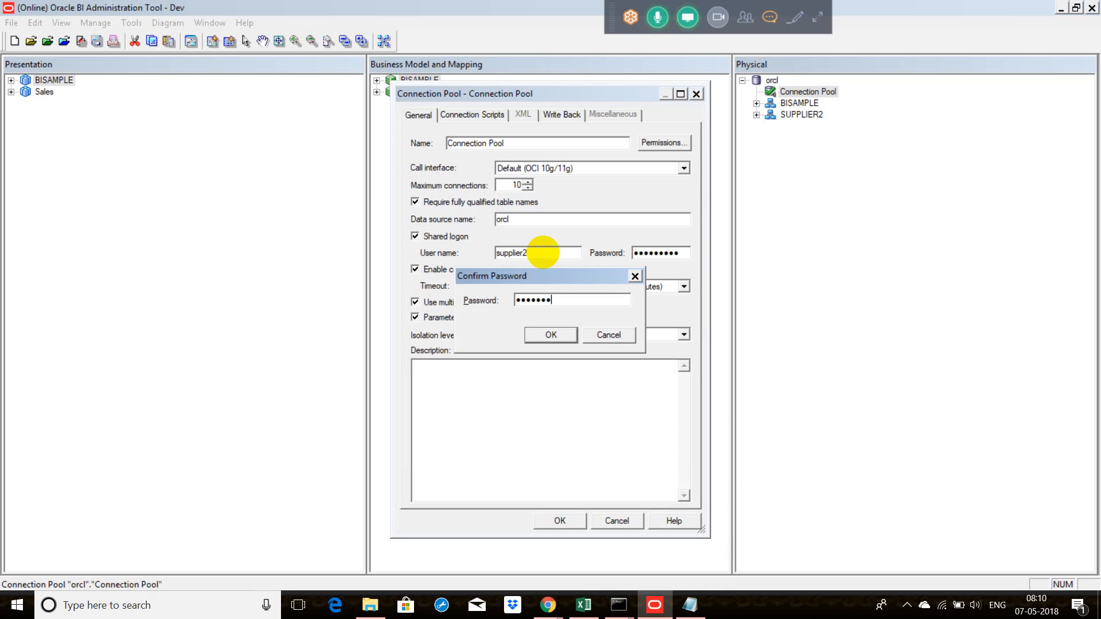
type("**")
key("Return")
key("Return")
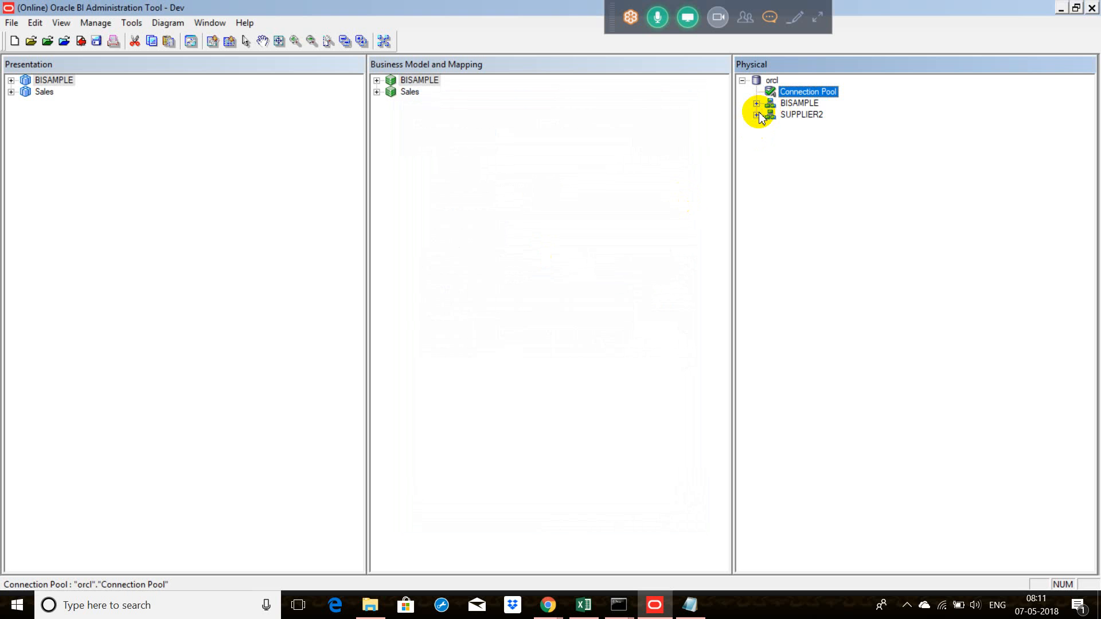
left_click(756, 115)
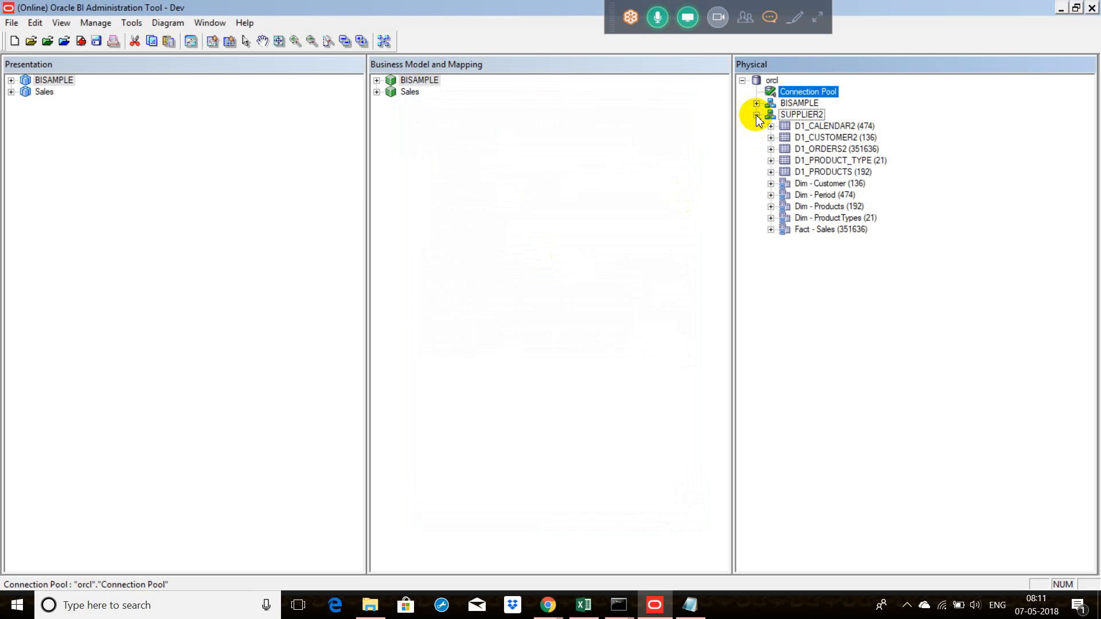
right_click(822, 151)
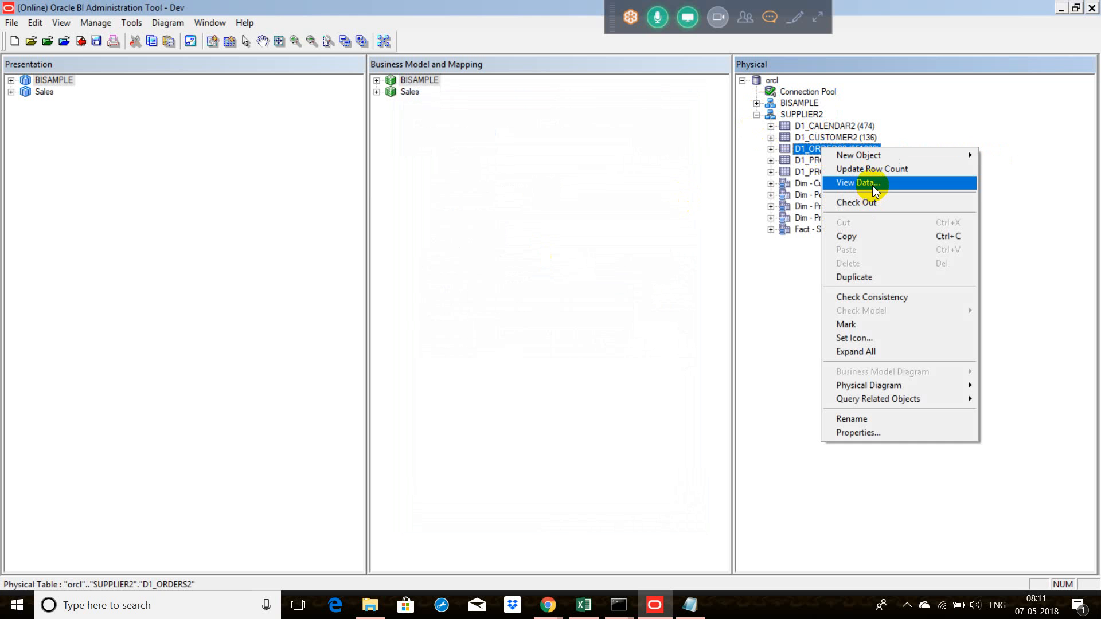
left_click(858, 182)
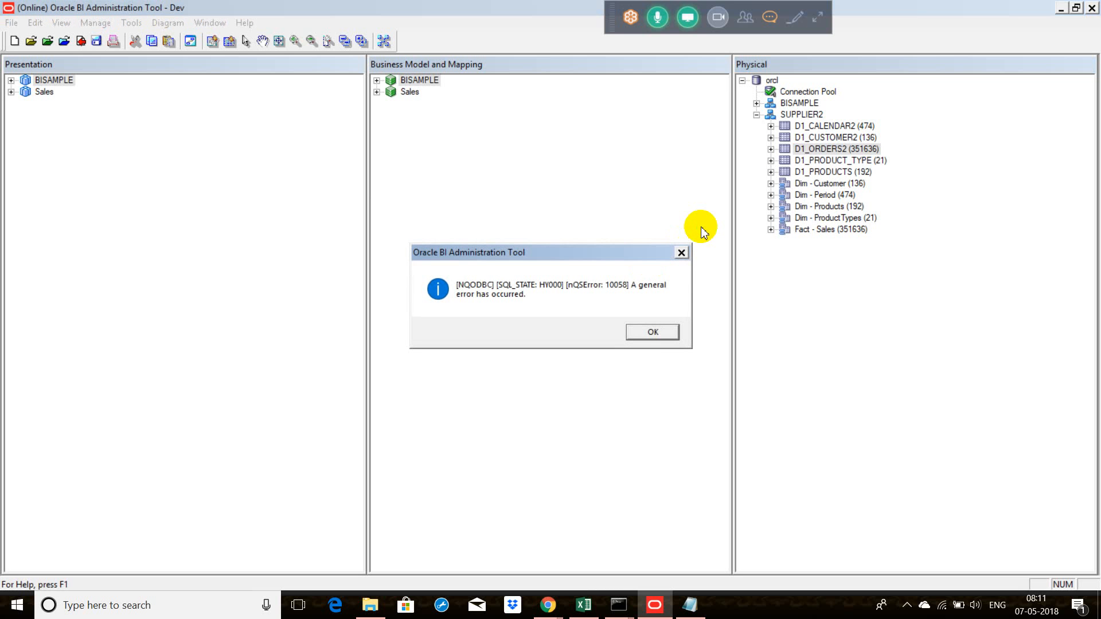
left_click(654, 332)
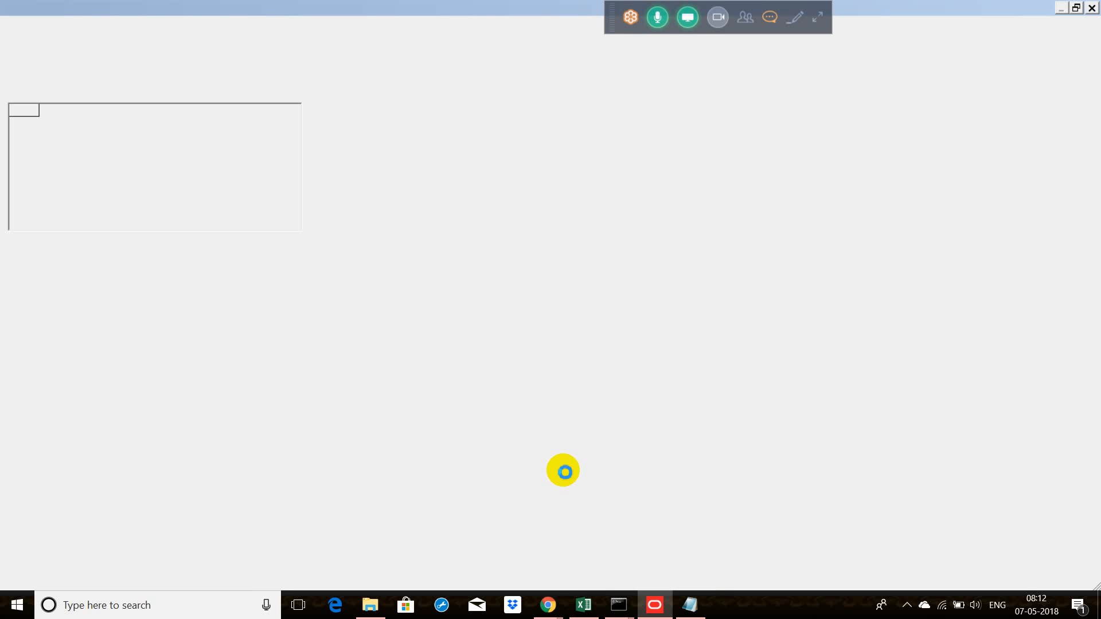
Step: Switch to Oracle BI Answers in Chrome and create a new analysis on the BISAMPLE subject area, discarding the unsaved one
left_click(553, 611)
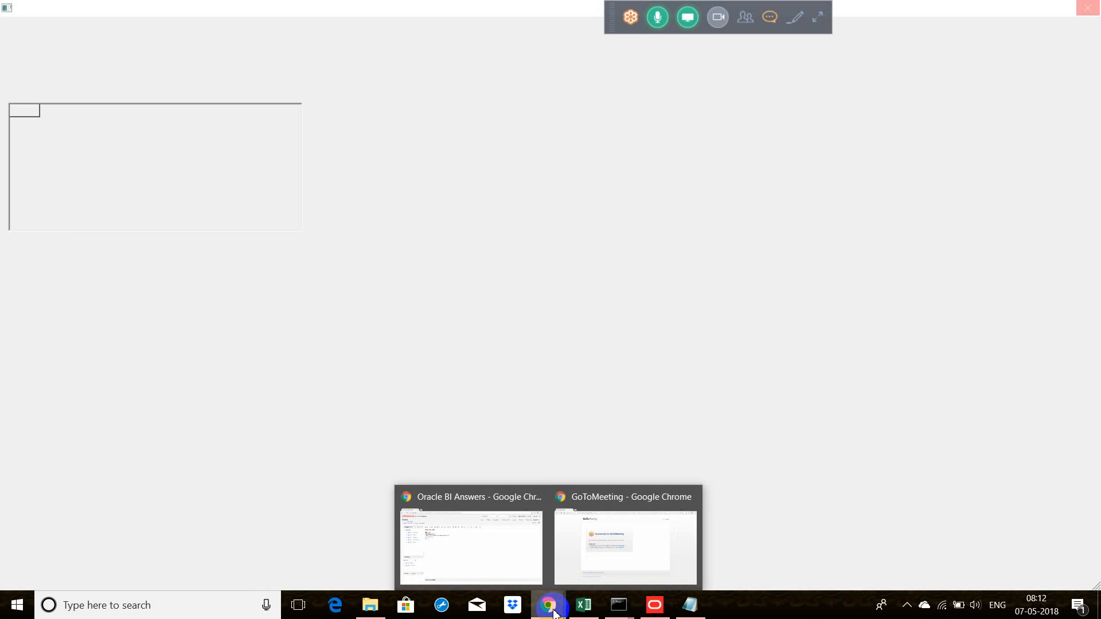
left_click(503, 554)
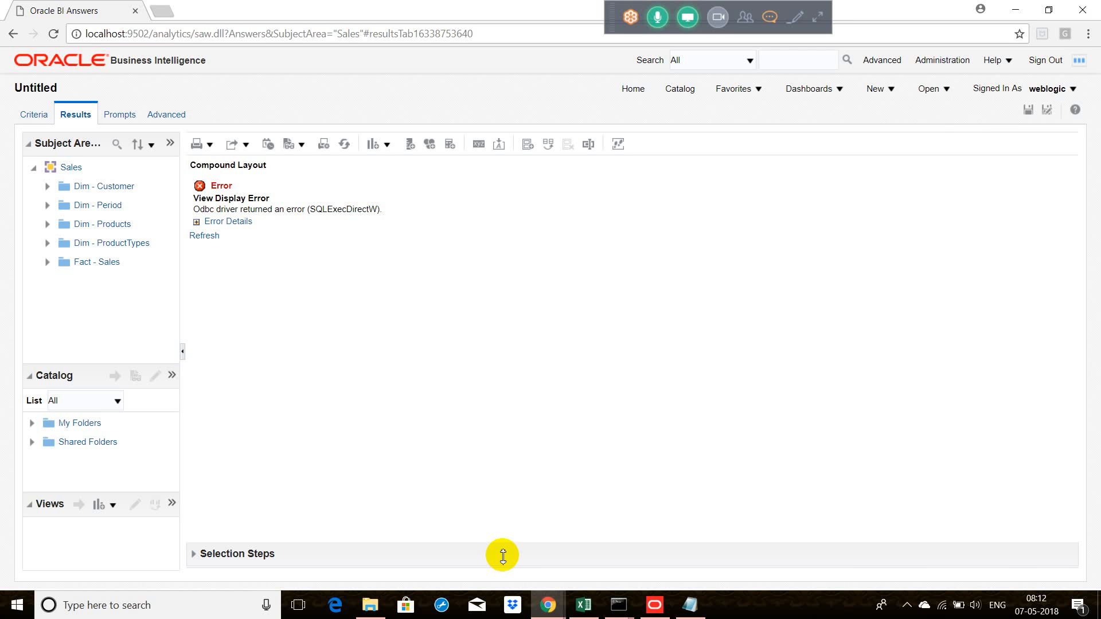
left_click(891, 90)
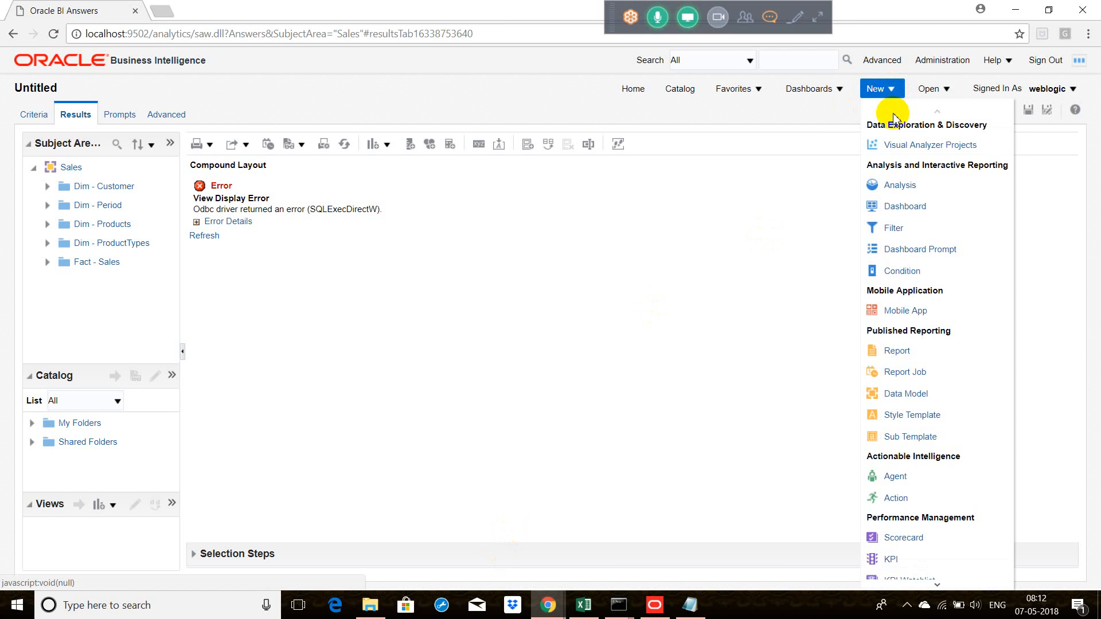
left_click(905, 184)
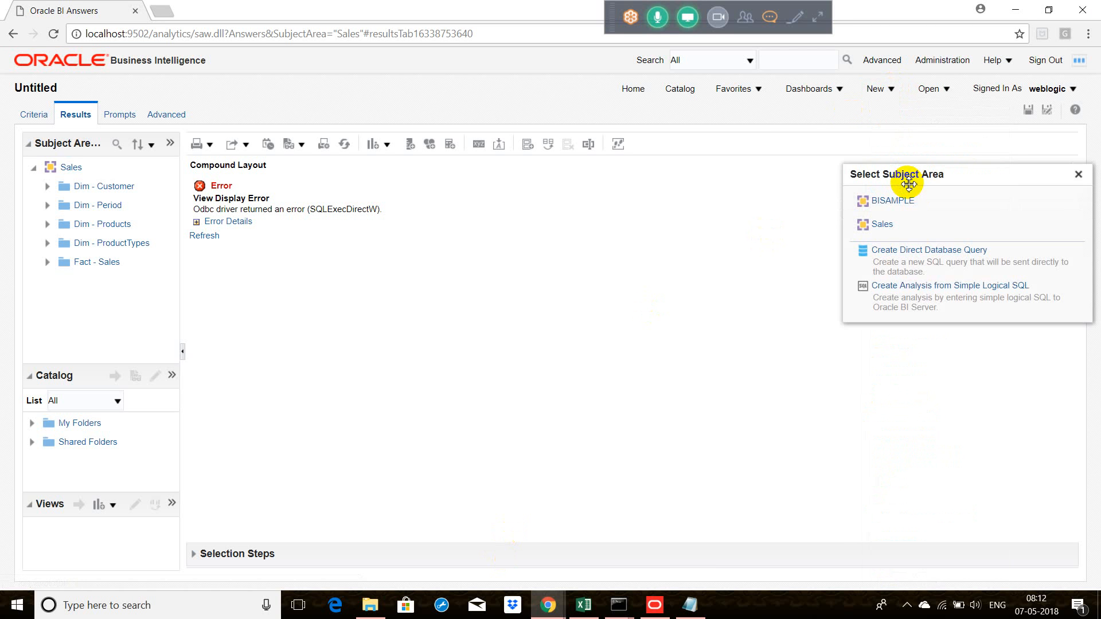
left_click(893, 202)
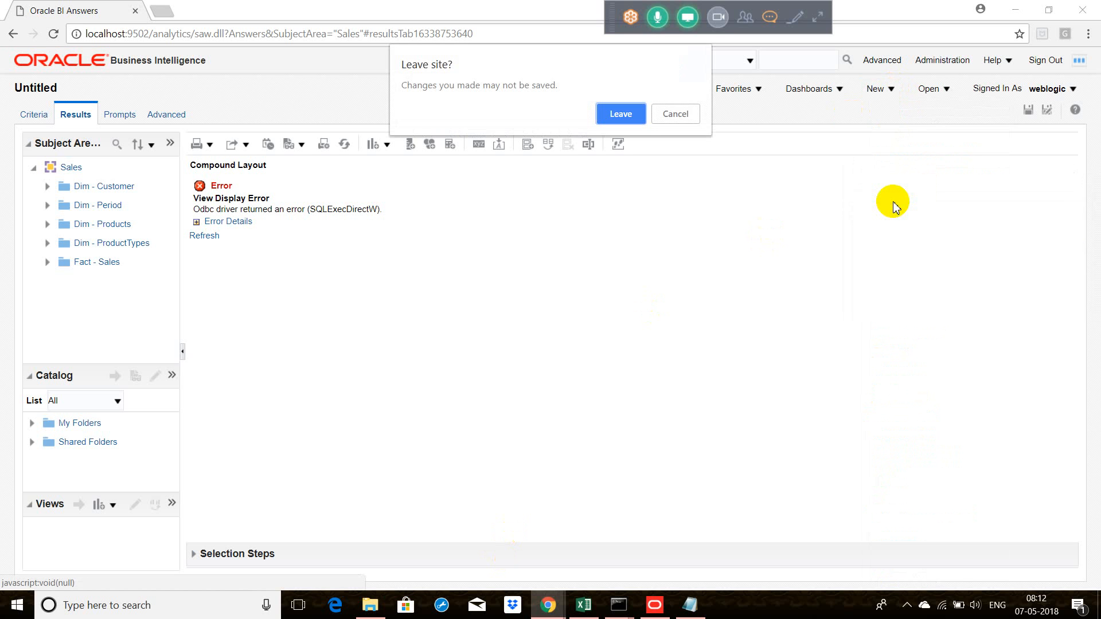
left_click(625, 113)
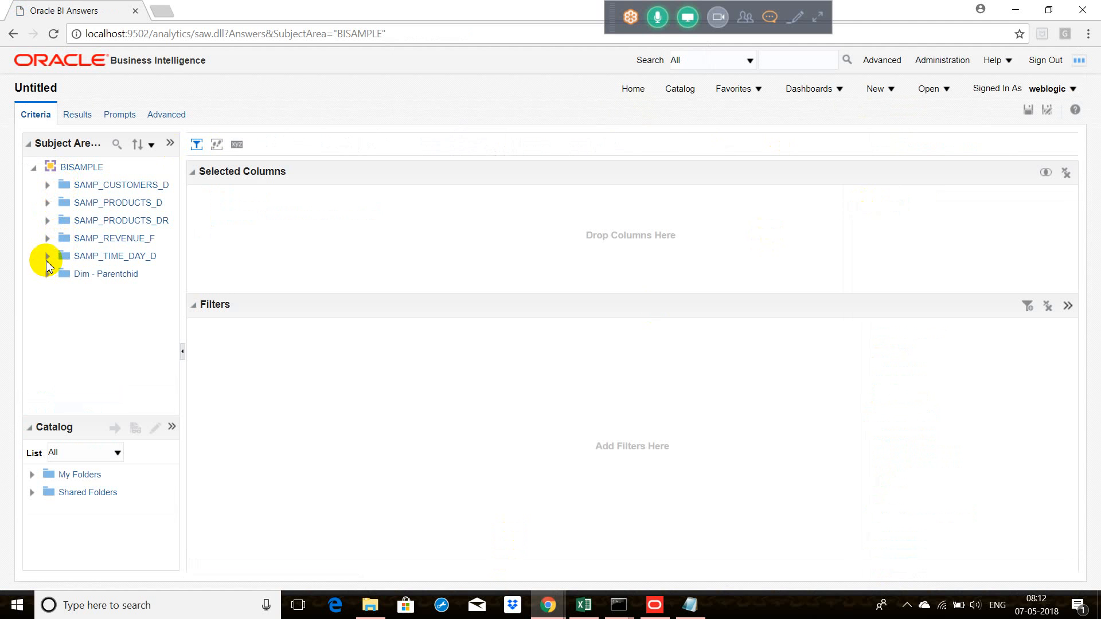
Step: Add the PER_NAME_YEAR column from SAMP_TIME_DAY_D to the analysis and run it to show the results
left_click(48, 256)
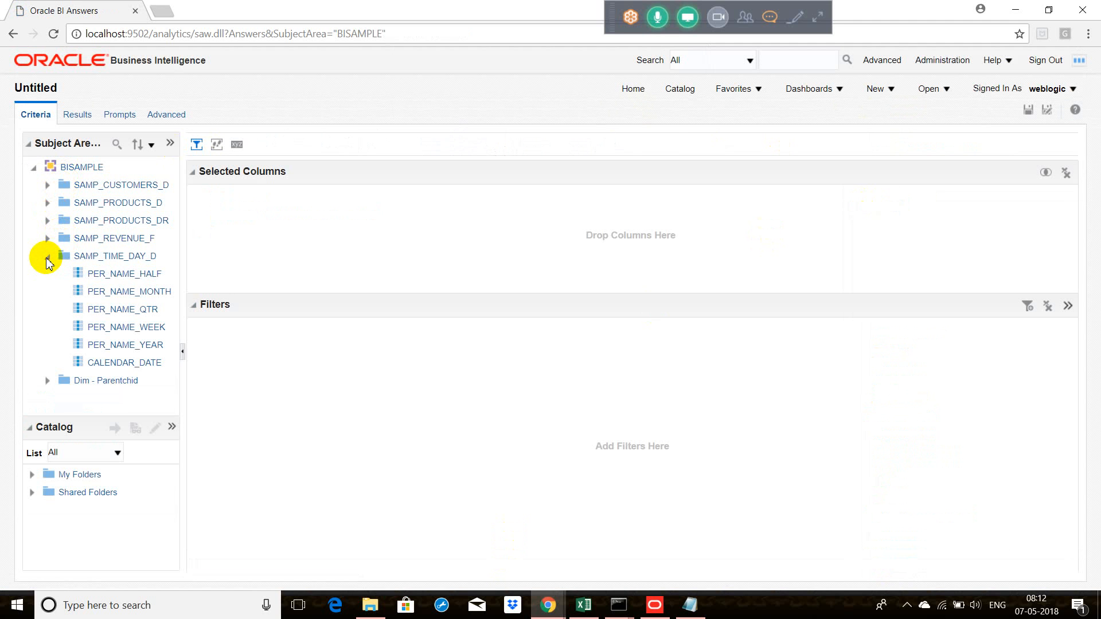
double_click(139, 346)
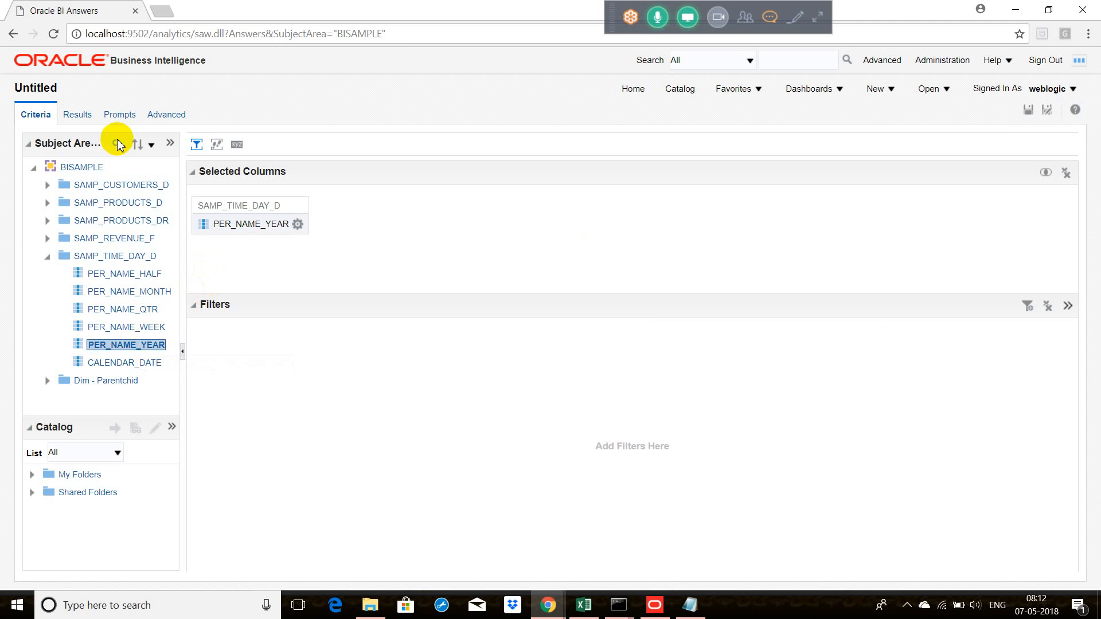
left_click(86, 118)
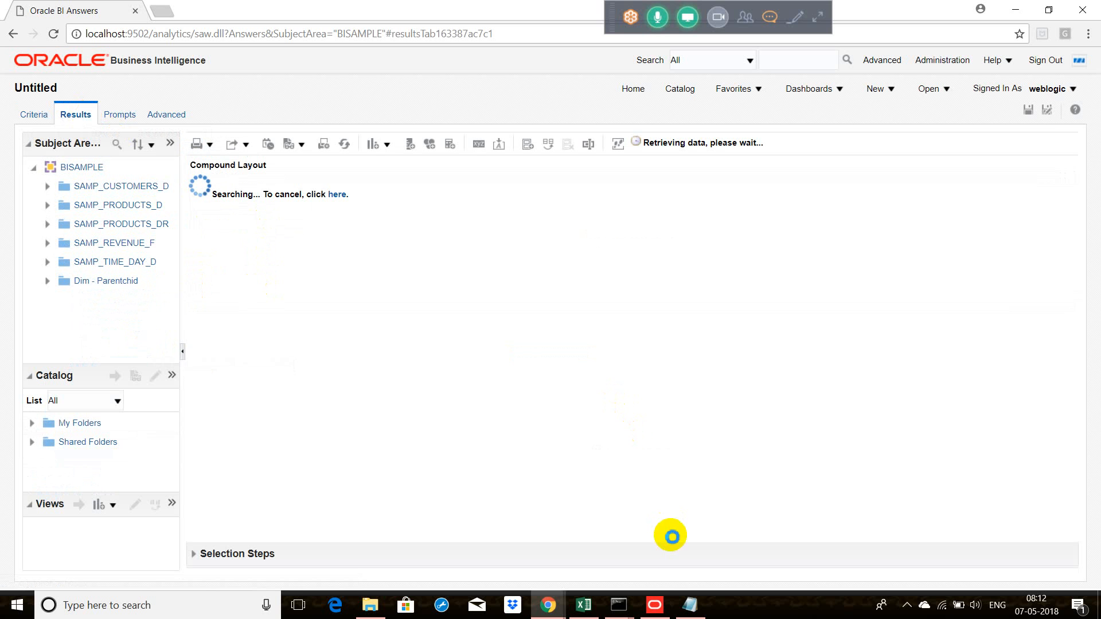
Step: Switch to the Oracle BI Administration Tool, dismiss the error message and close the D1_ORDERS2 data view
left_click(658, 600)
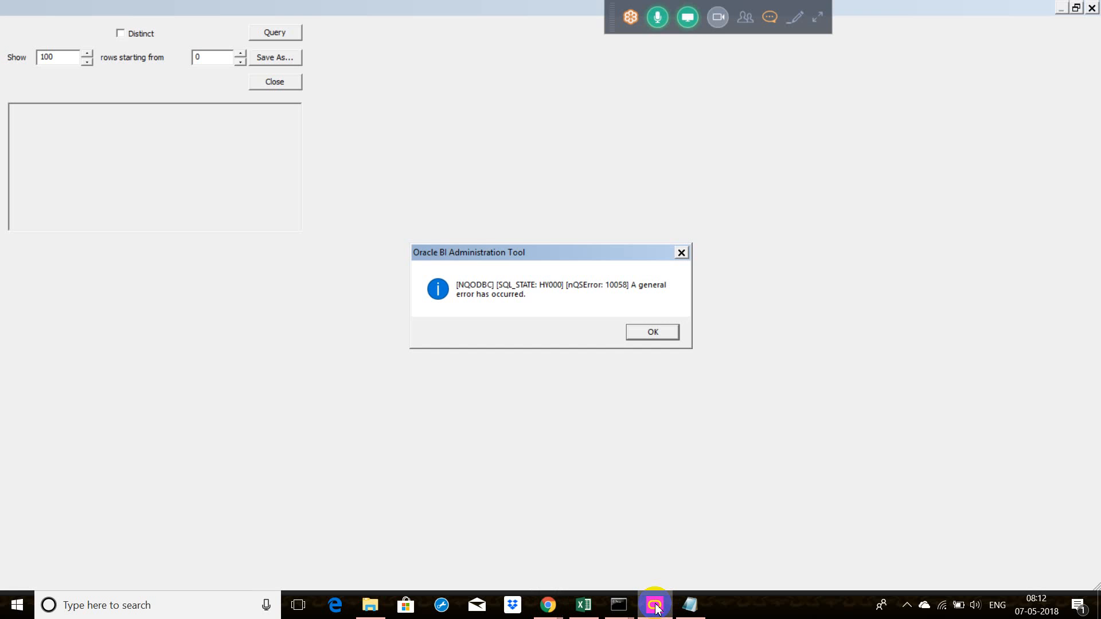
left_click(666, 335)
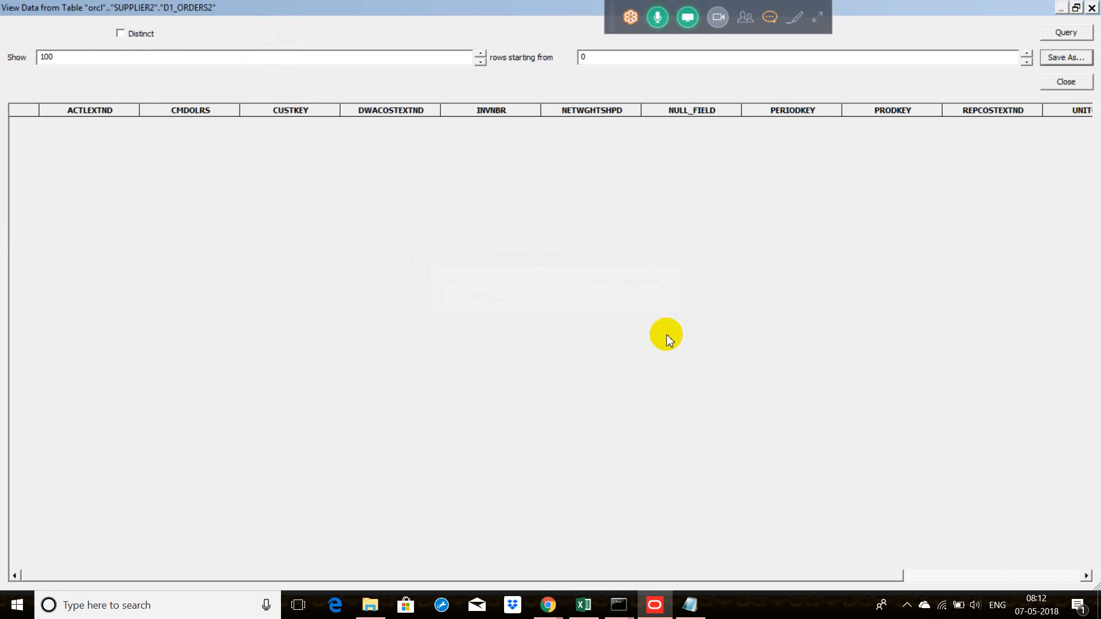
left_click(1075, 81)
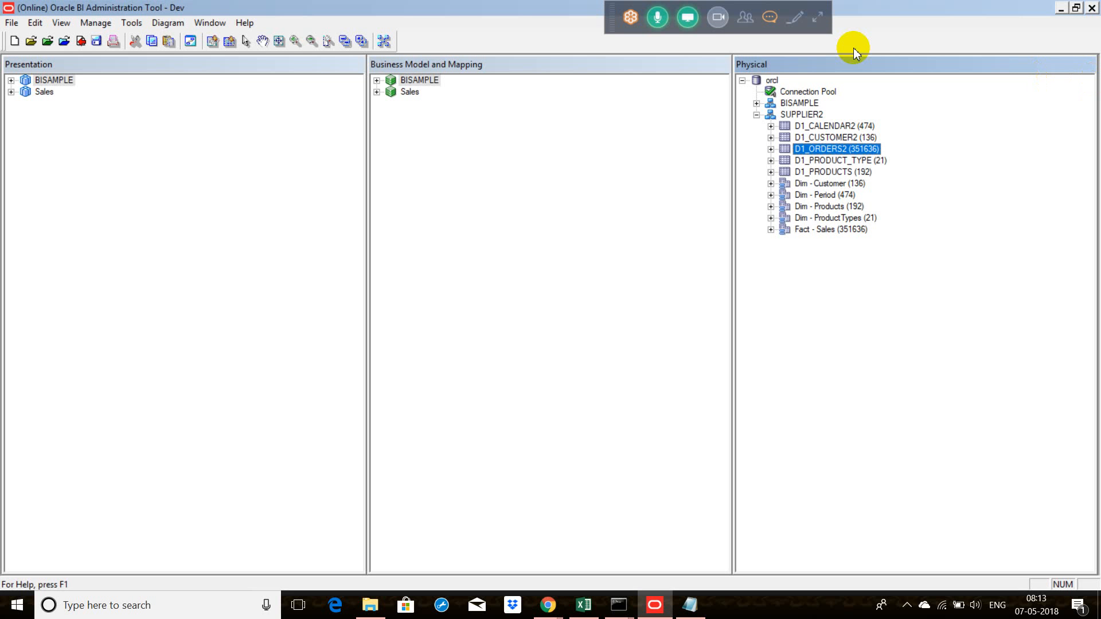
Step: Switch back to Oracle BI Answers in Chrome and expand the error details of the analysis results
left_click(547, 605)
mouse_move(523, 551)
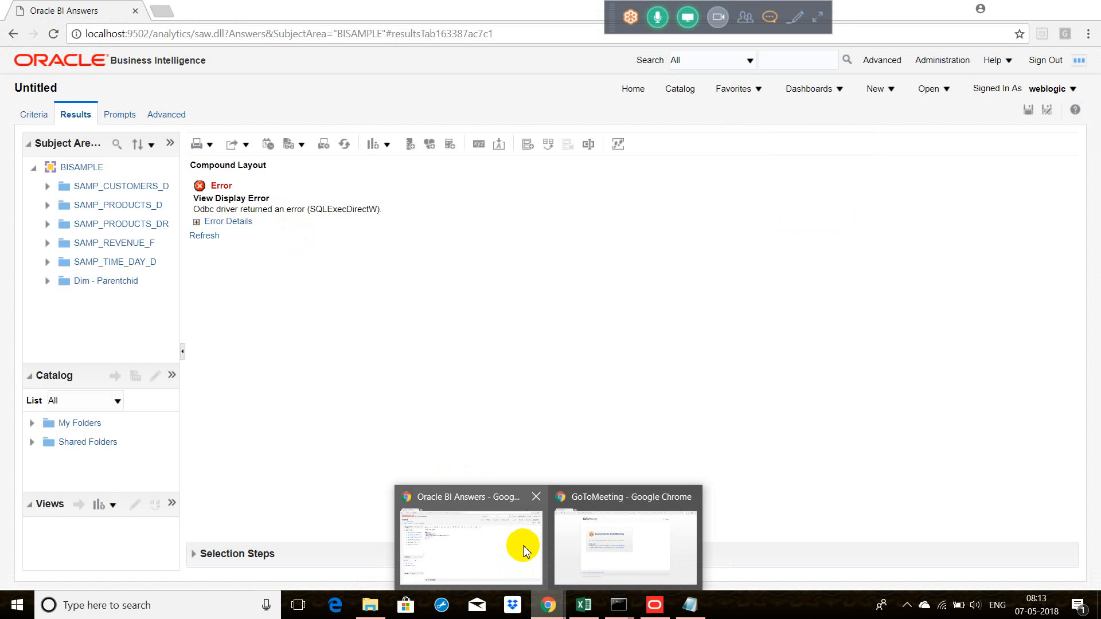
left_click(523, 550)
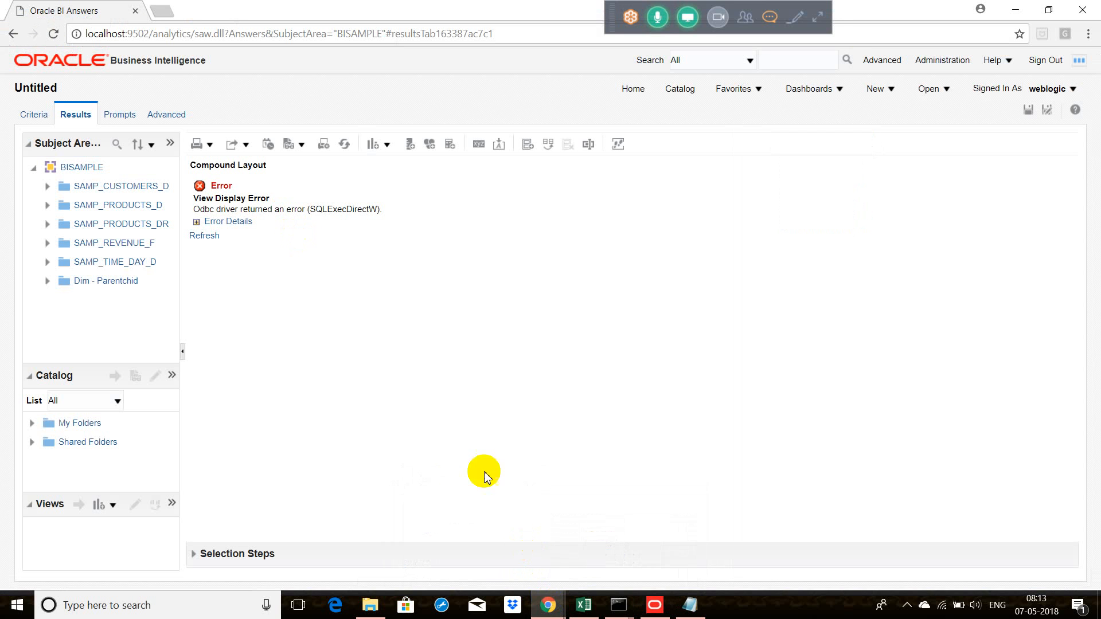
left_click(204, 222)
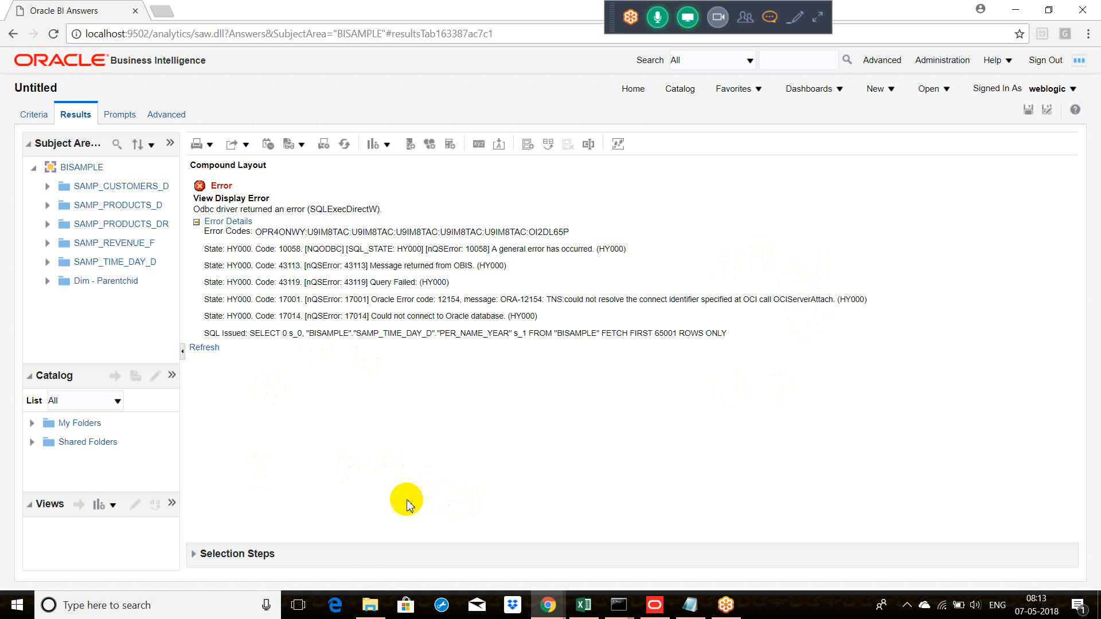
Step: Switch to File Explorer and open the database home folder dbhome_1 under app, product, 12.1.0 on the F: drive
left_click(370, 605)
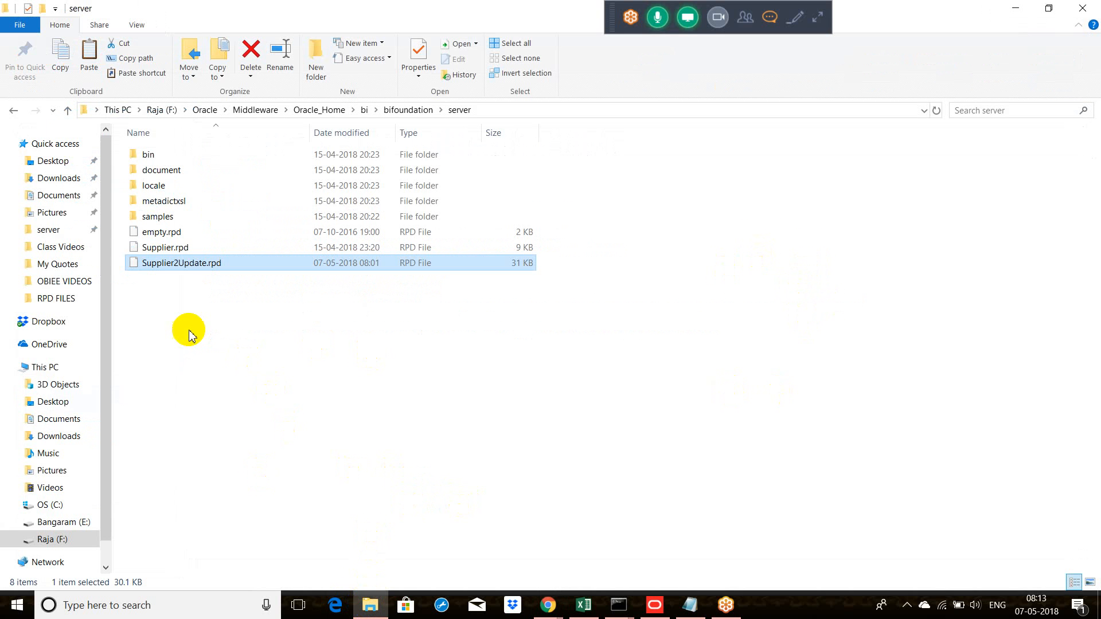
left_click(67, 539)
double_click(191, 154)
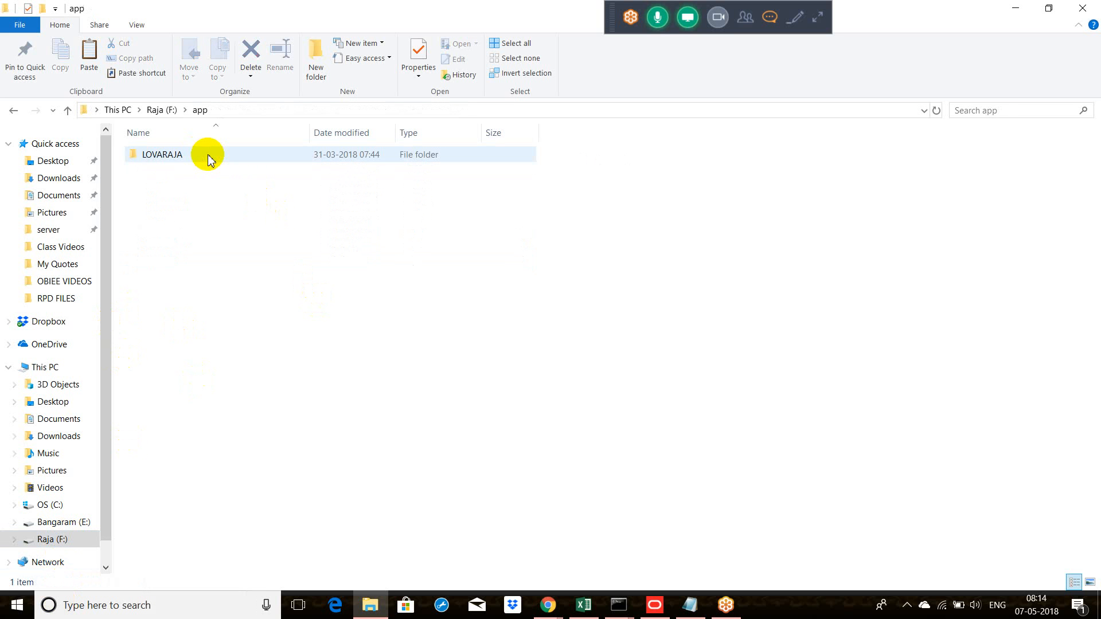
double_click(208, 155)
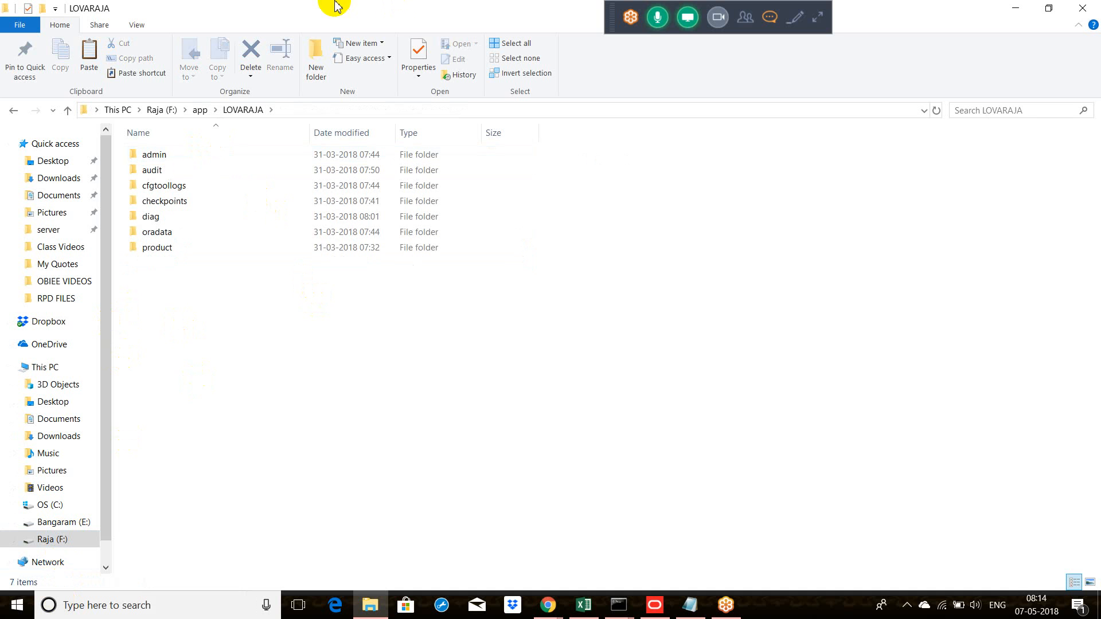
double_click(167, 254)
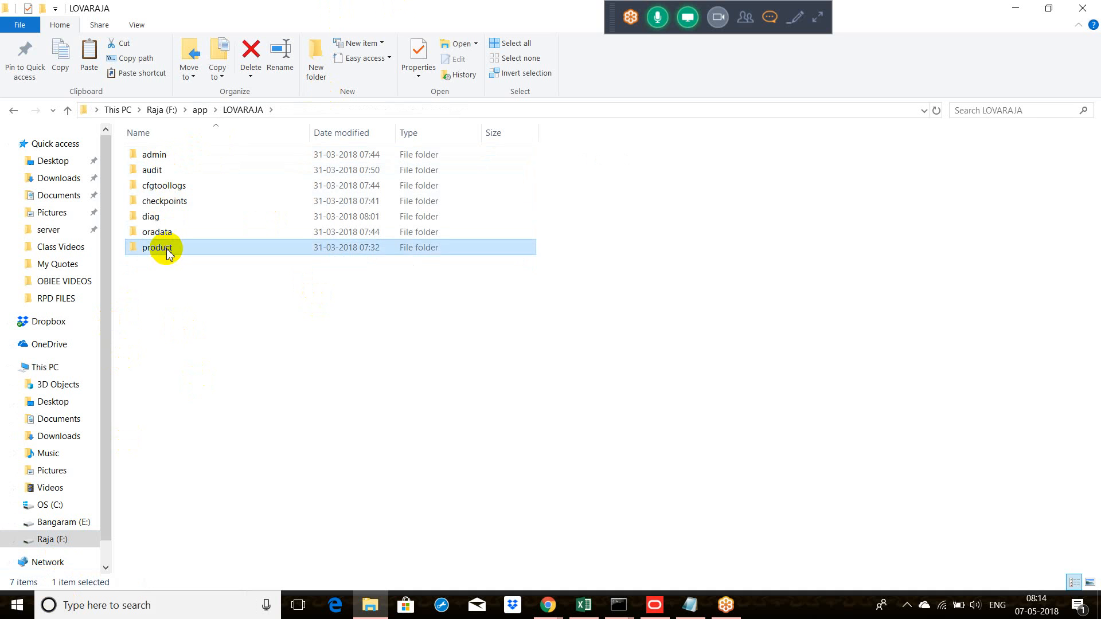
double_click(169, 163)
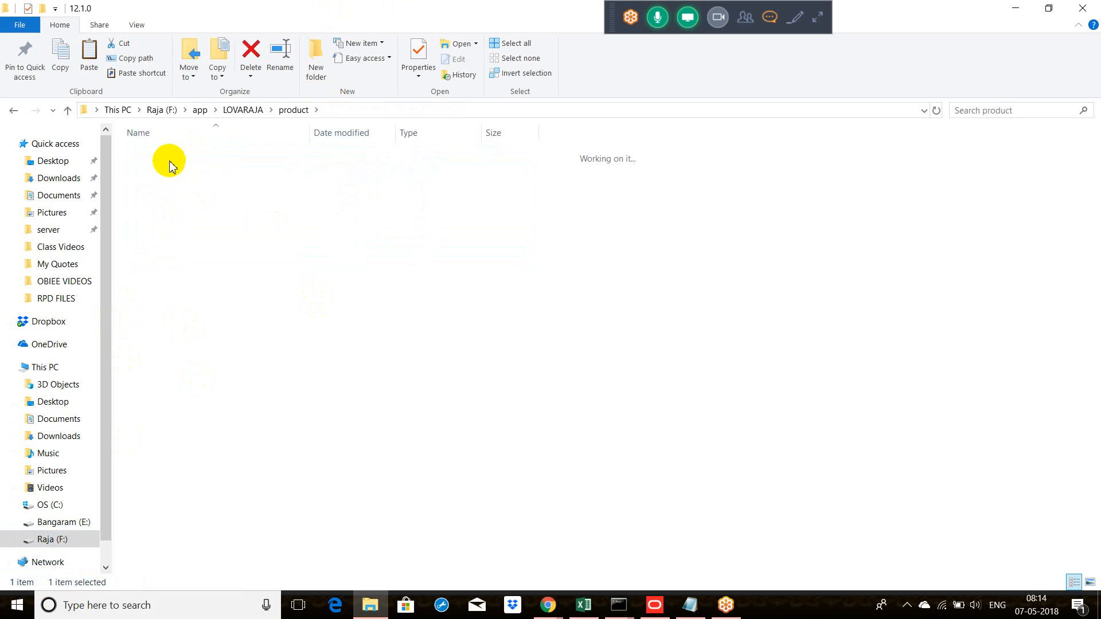
left_click(179, 158)
double_click(180, 156)
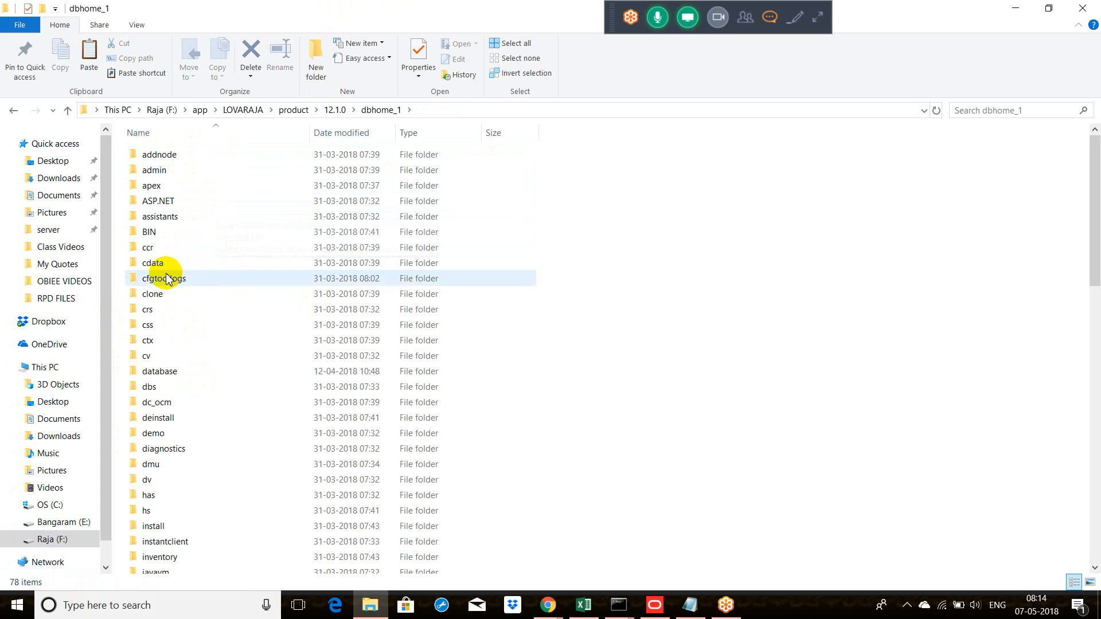
Step: Copy the tnsnames file from the NETWORK\ADMIN folder of the database home
key("n")
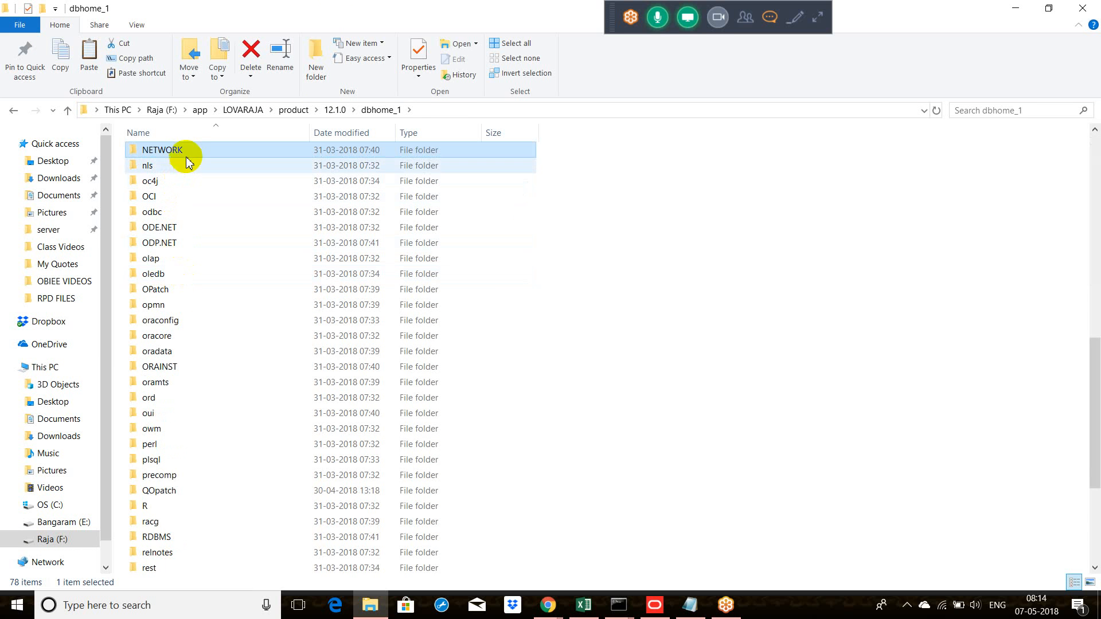
key("Return")
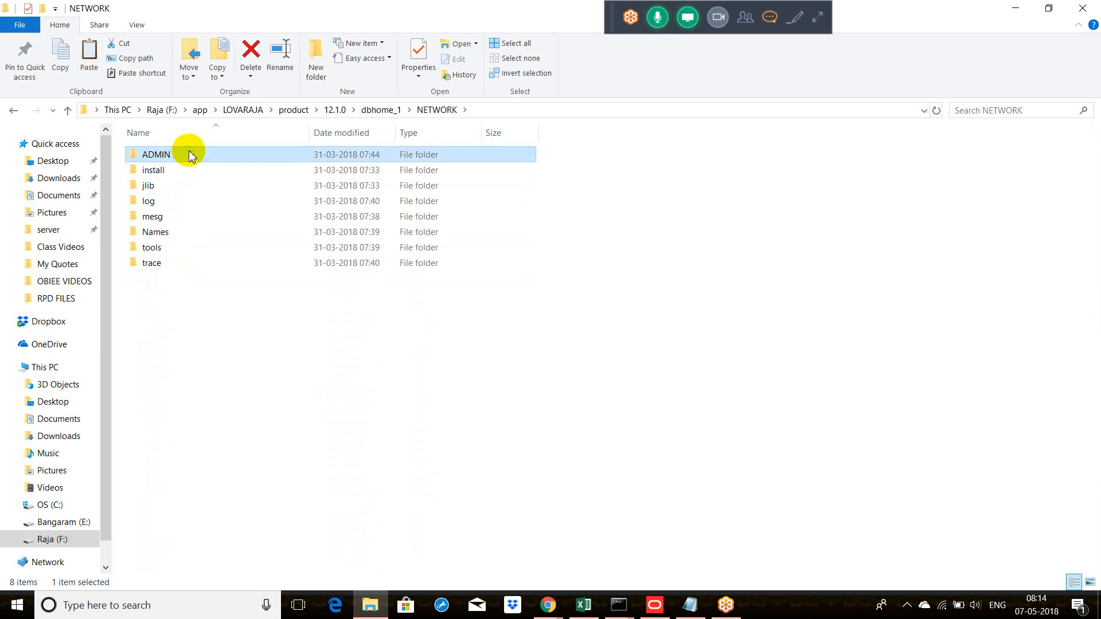
double_click(189, 155)
left_click(193, 219)
right_click(193, 219)
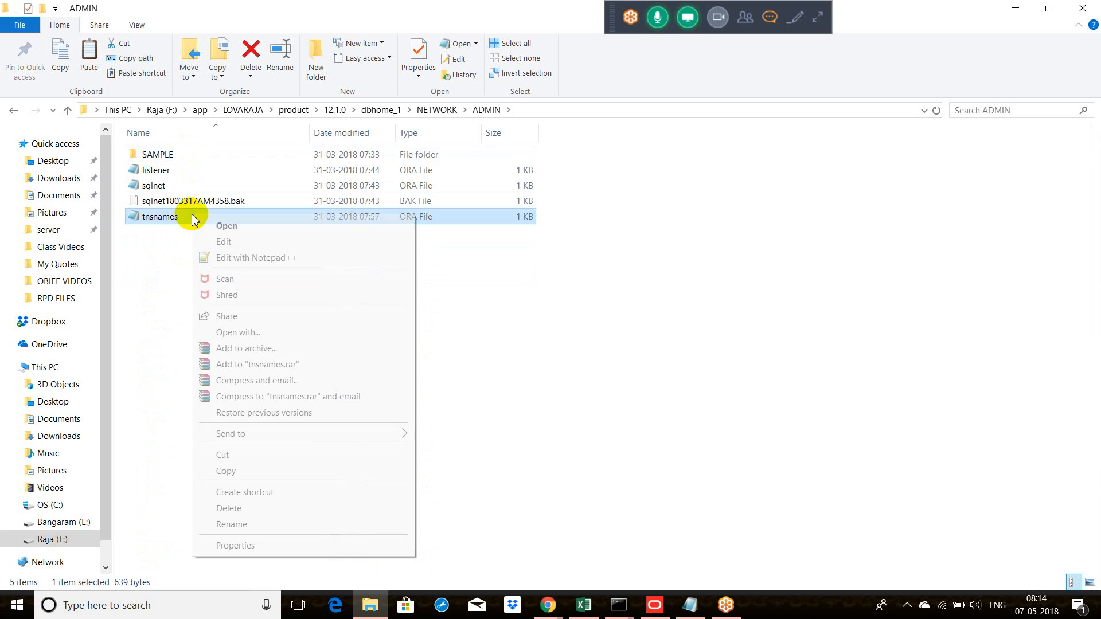
left_click(257, 471)
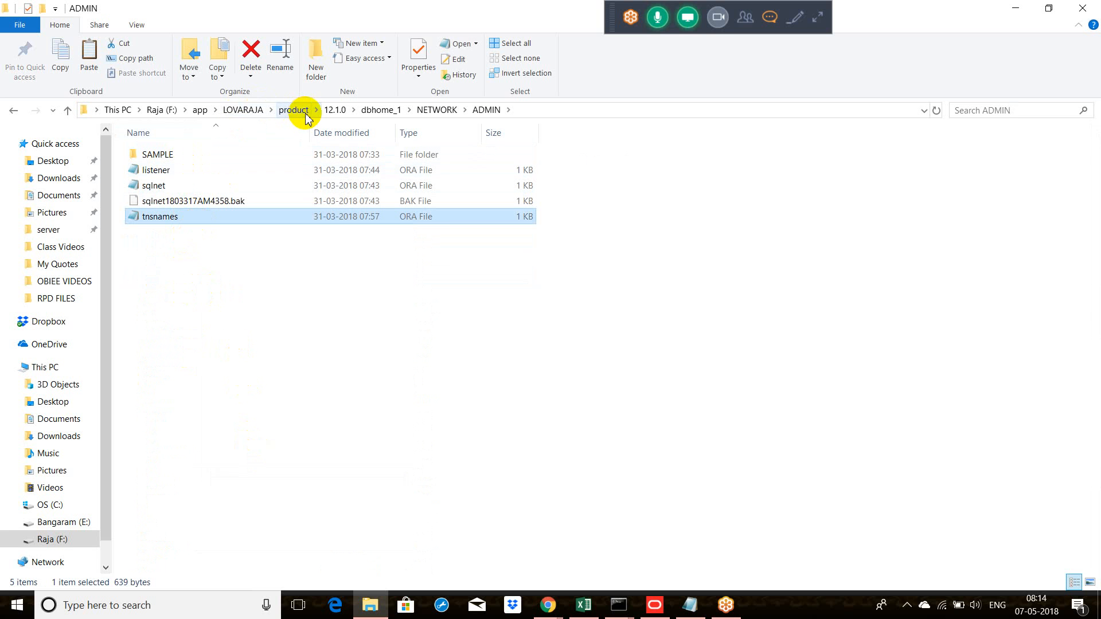
Step: Go back to the F: drive root and open the Oracle\Middleware\Oracle_Home folder
left_click(218, 110)
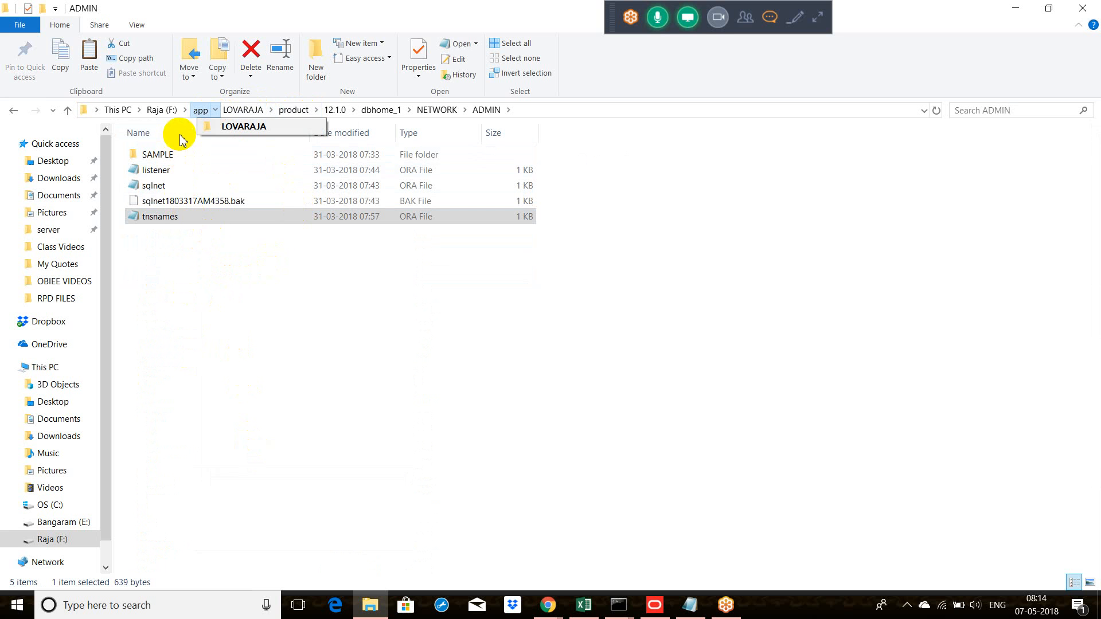
left_click(163, 110)
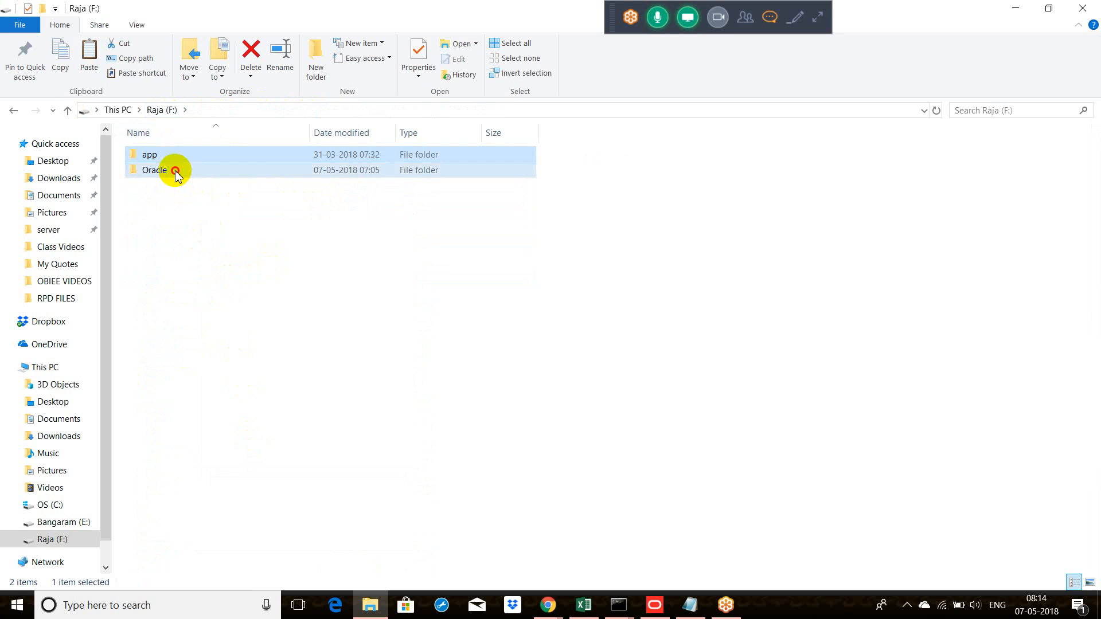
double_click(175, 170)
double_click(200, 161)
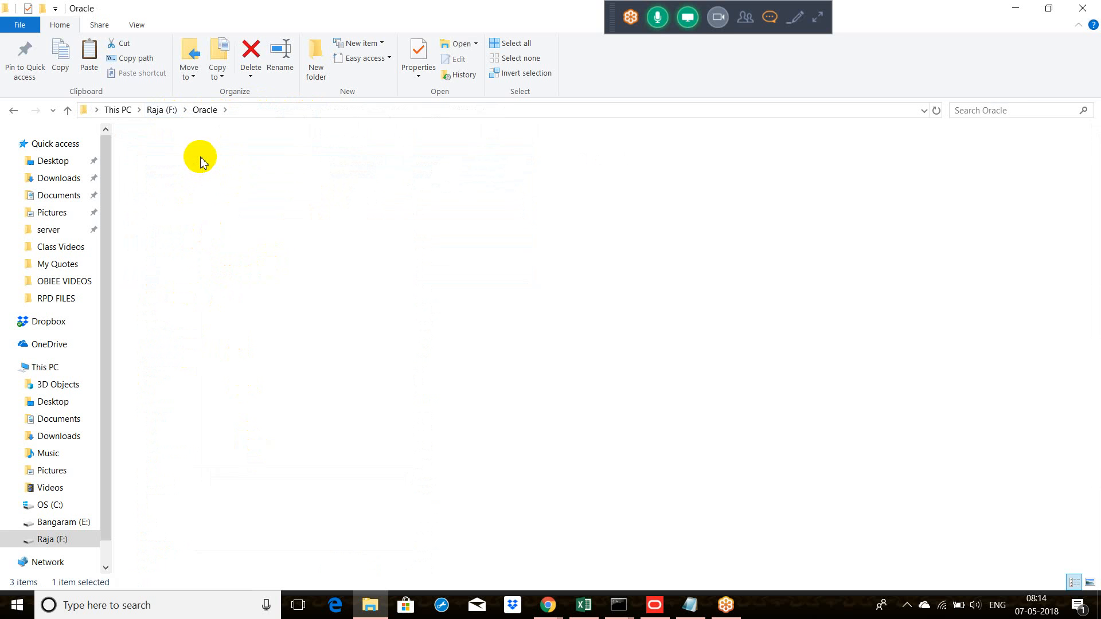
double_click(202, 158)
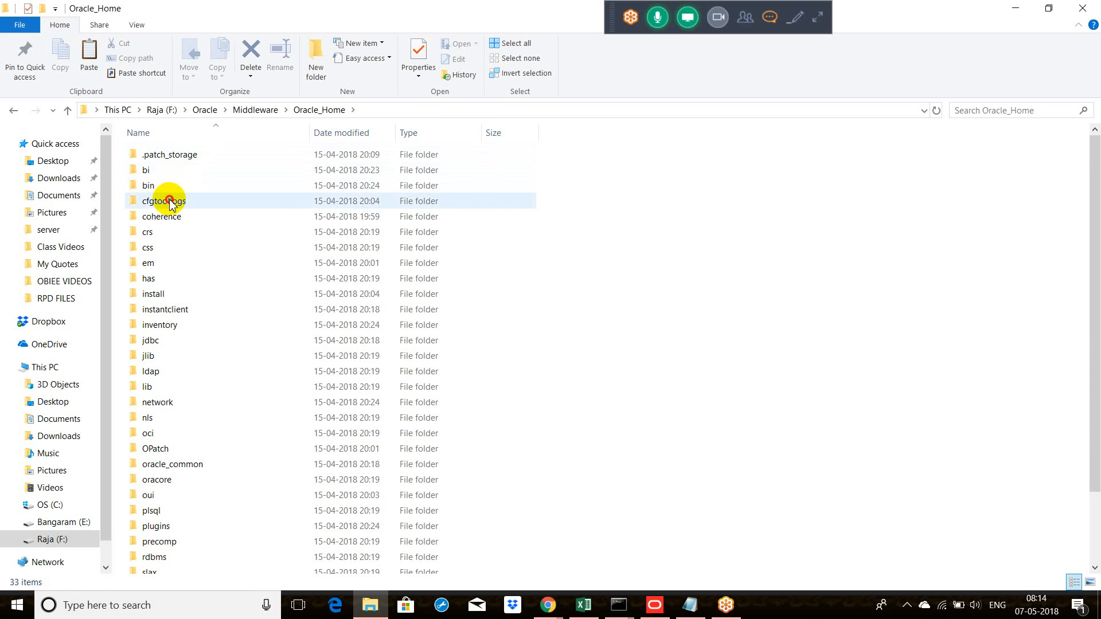
Step: Open the BI domain folder user_projects\domains\bi inside Oracle_Home
key("u")
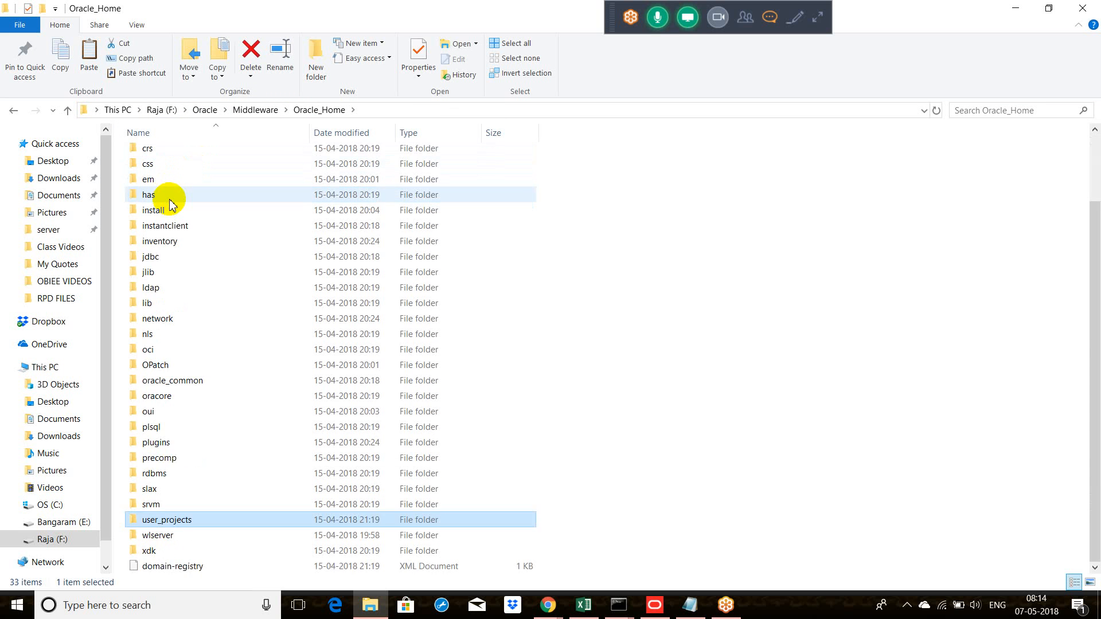
double_click(241, 520)
double_click(167, 182)
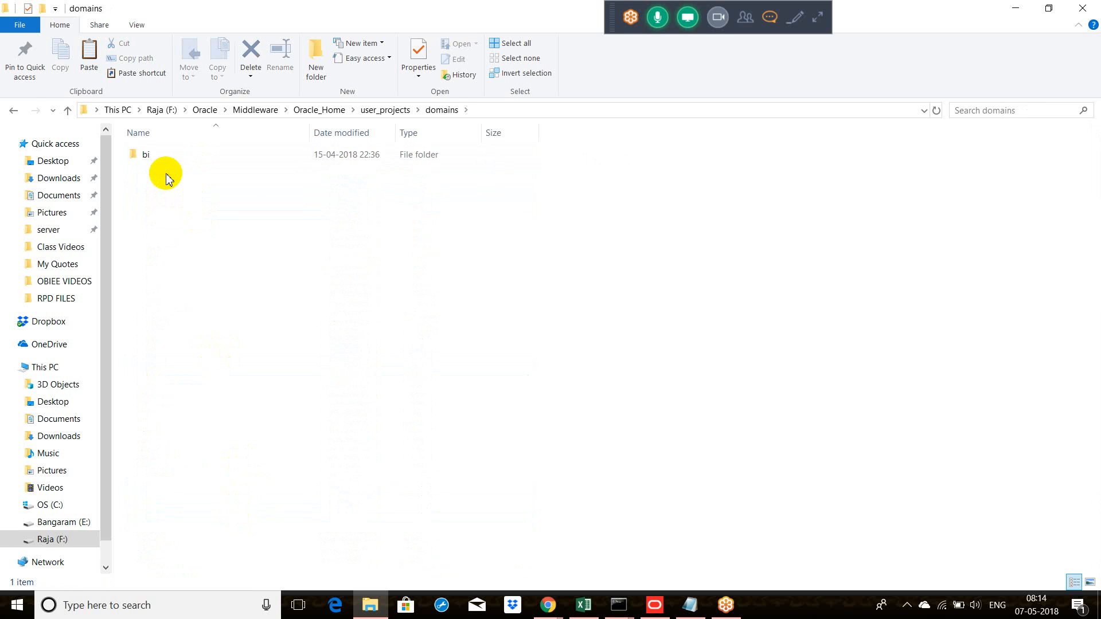
left_click(164, 161)
double_click(164, 160)
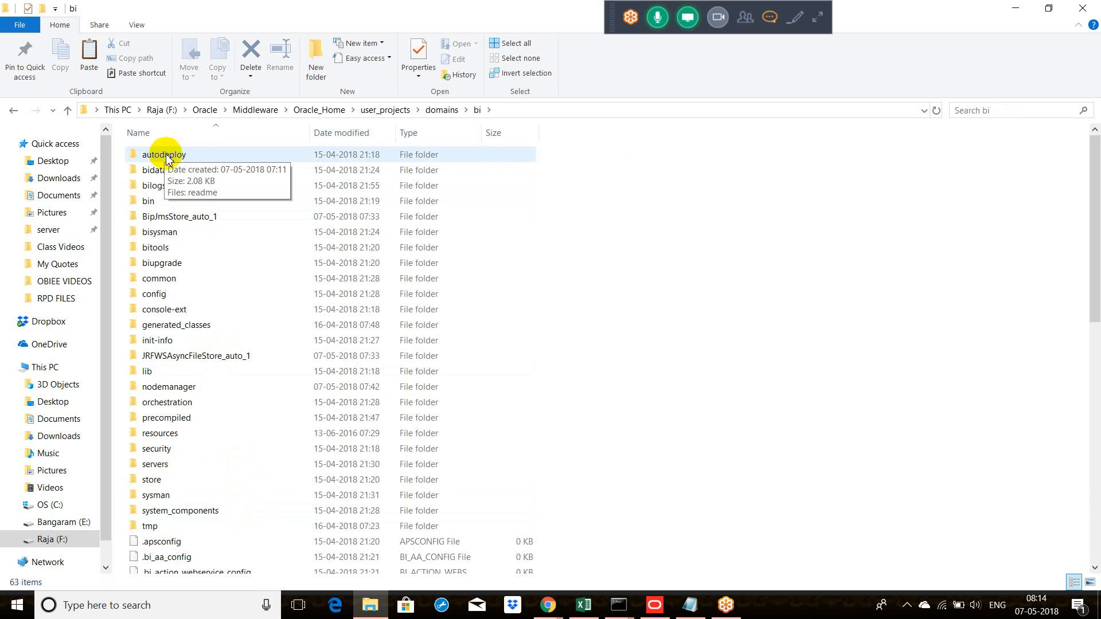
Step: Open the config\fmwconfig\bienv\core folder of the bi domain
double_click(160, 294)
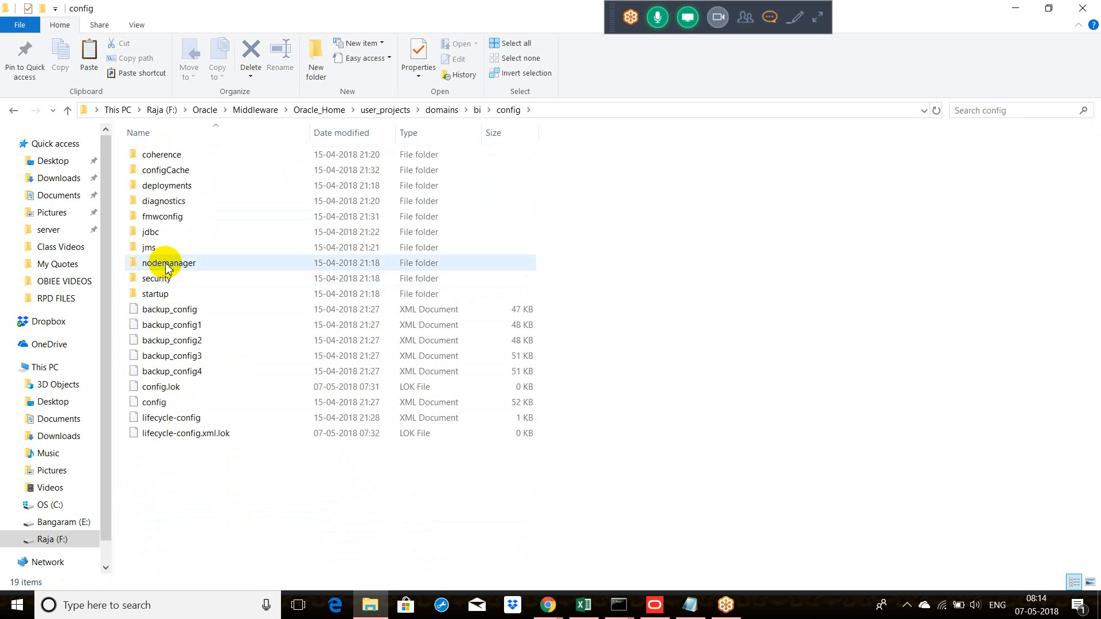
double_click(171, 218)
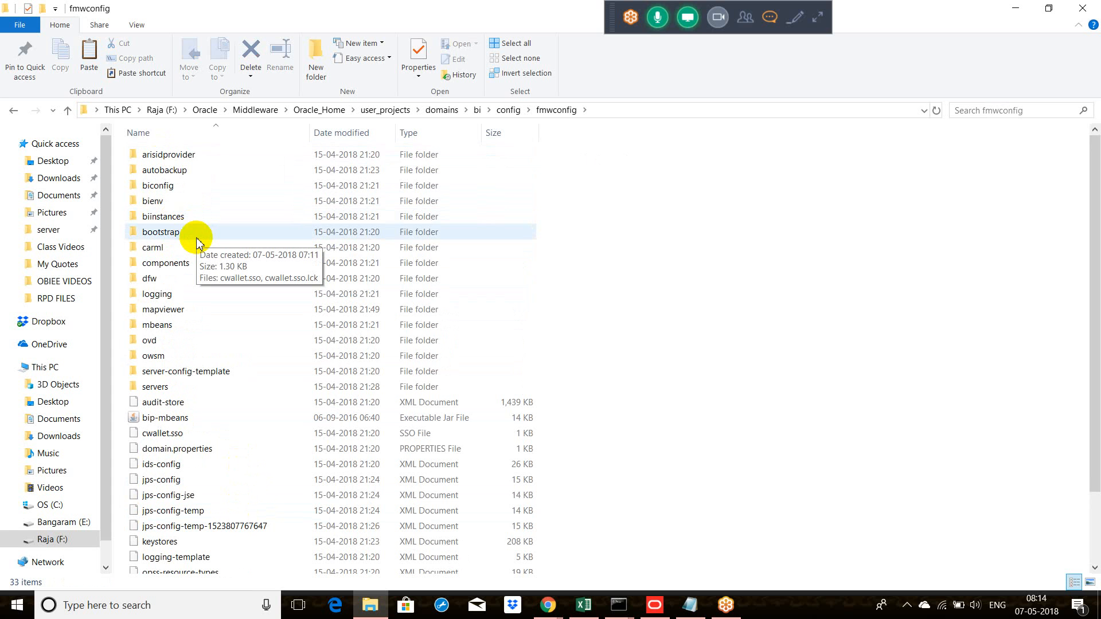
double_click(191, 201)
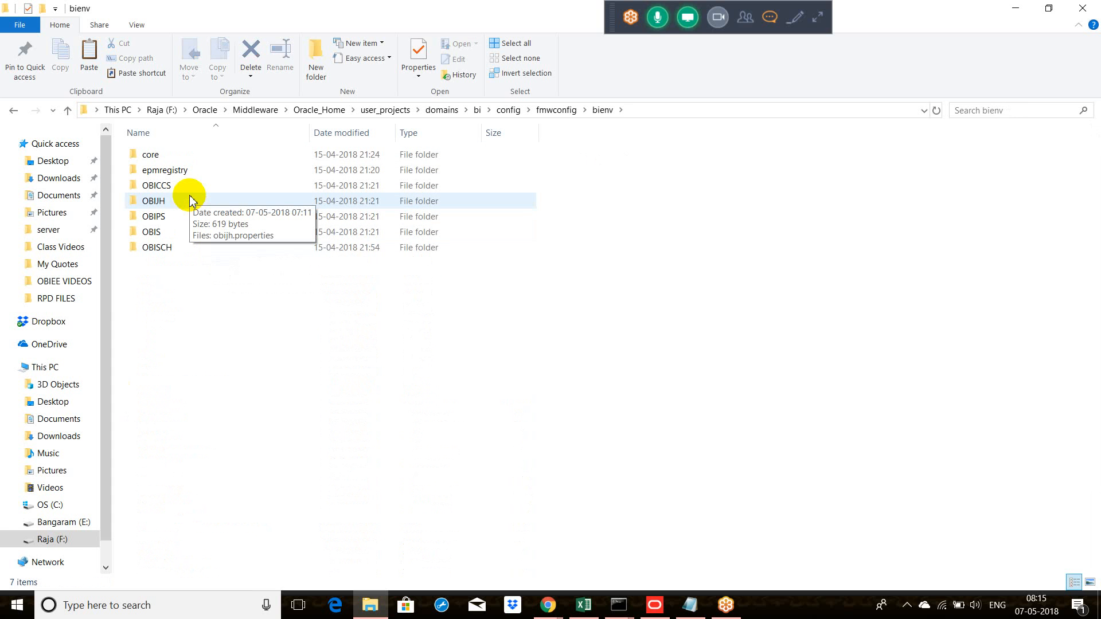
left_click(195, 159)
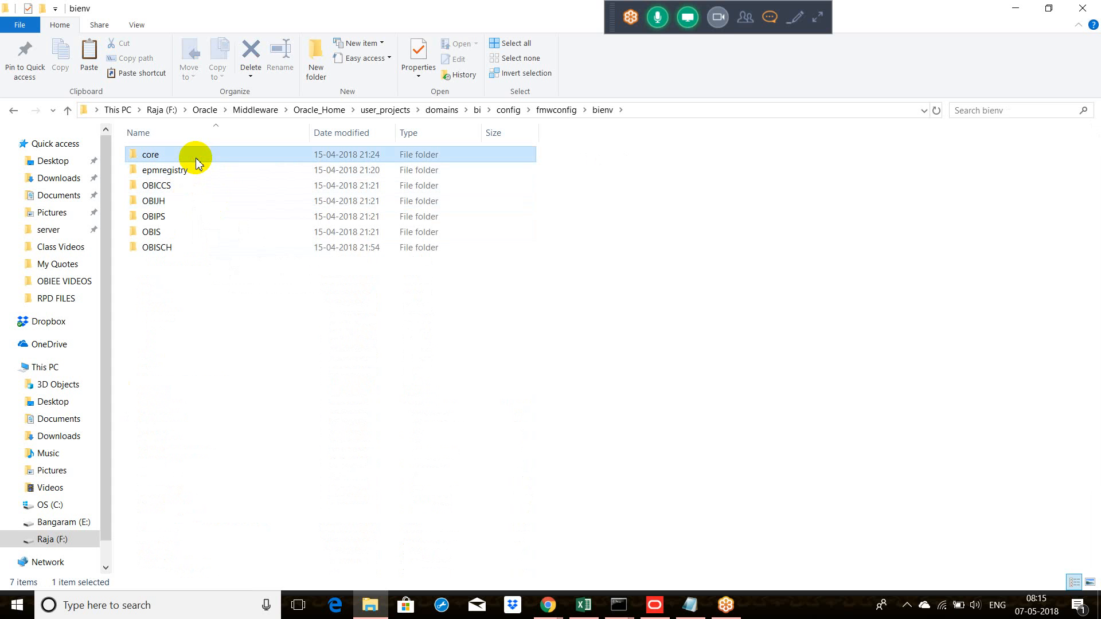
double_click(207, 156)
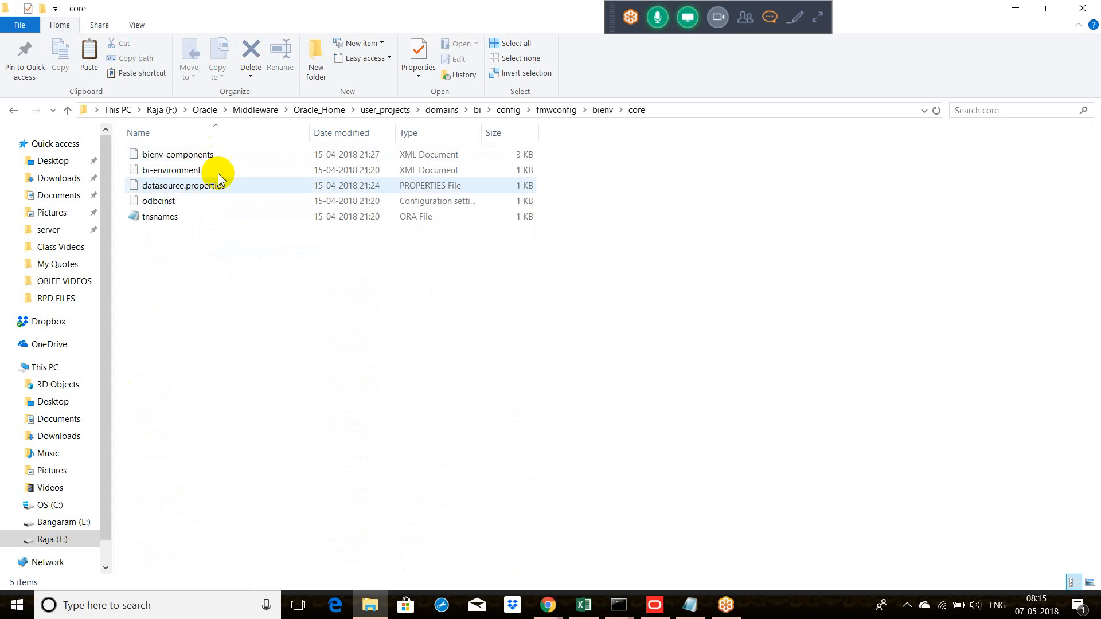
right_click(283, 280)
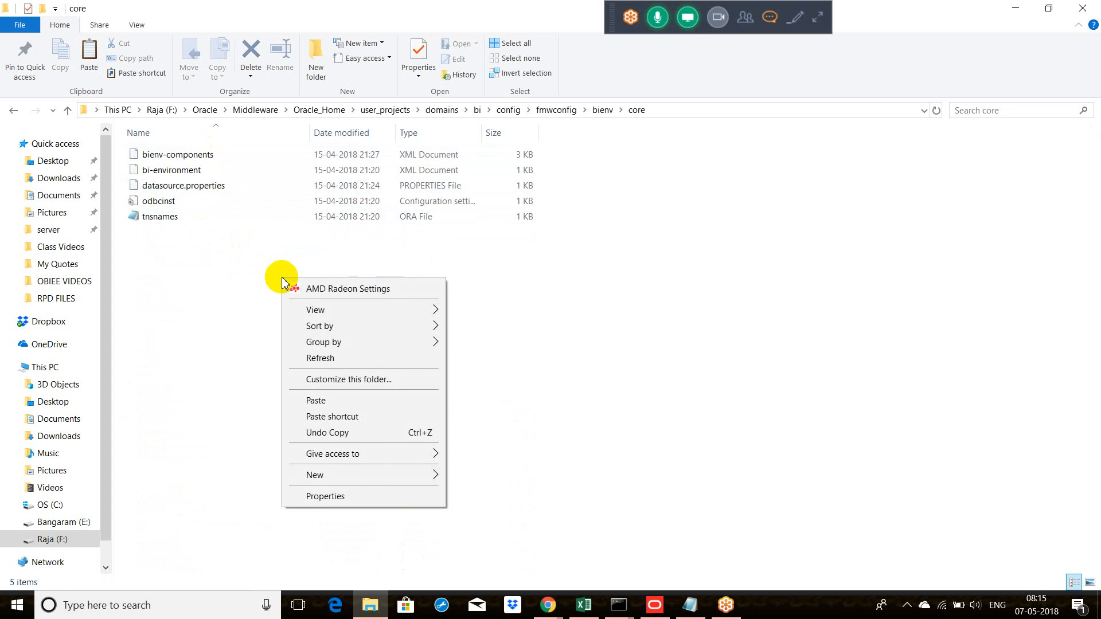
left_click(315, 401)
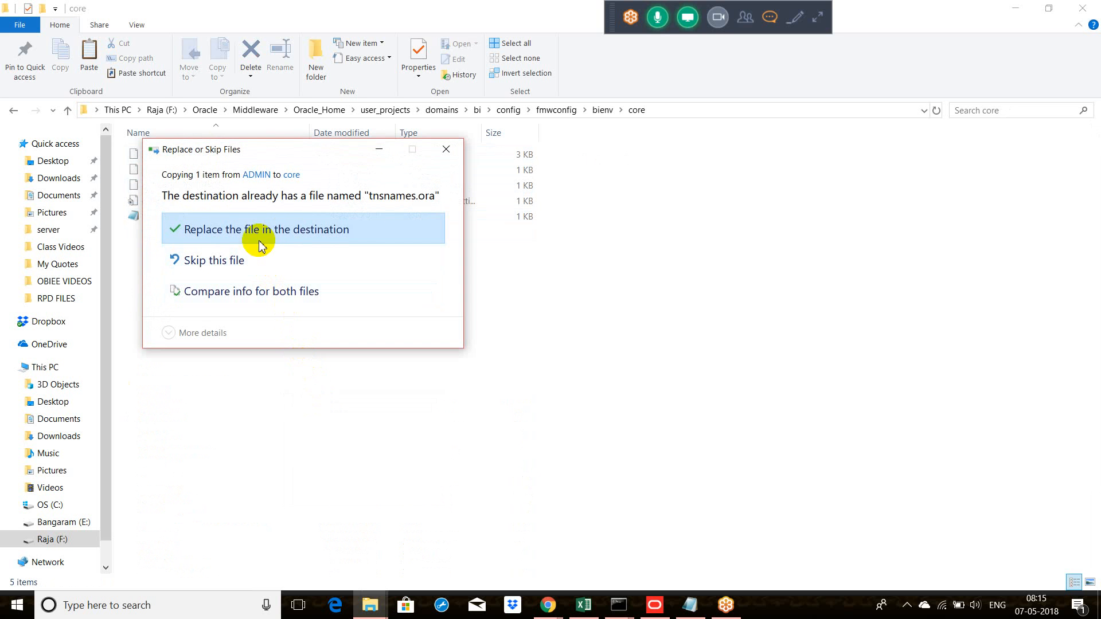
left_click(446, 149)
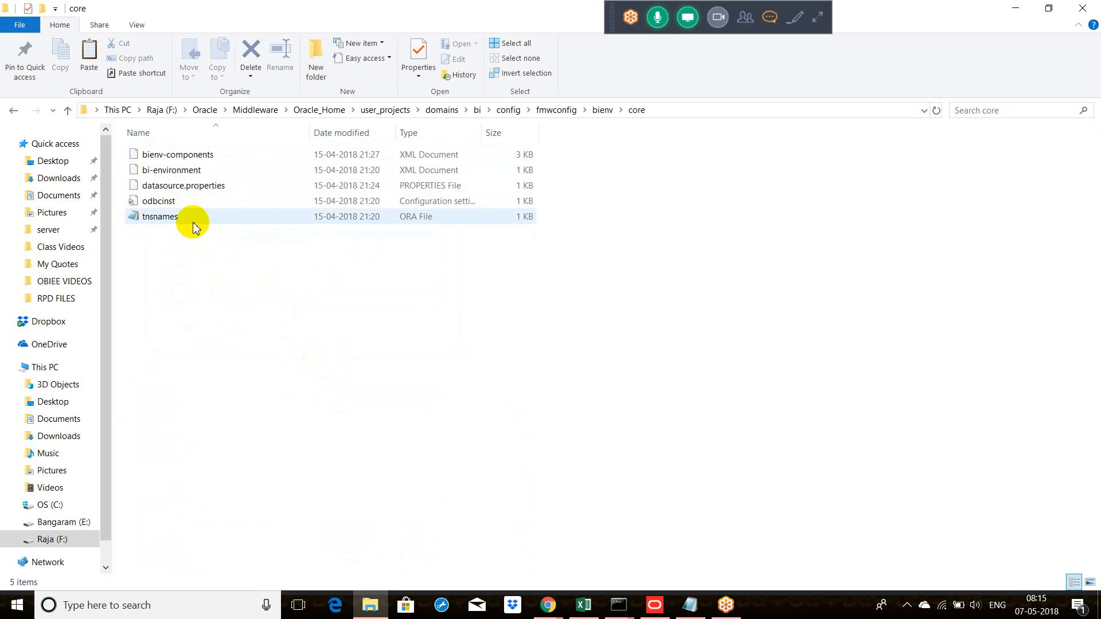
Step: Check the contents of the core folder's existing tnsnames file, close it, and replace it with the copied tnsnames file
double_click(193, 218)
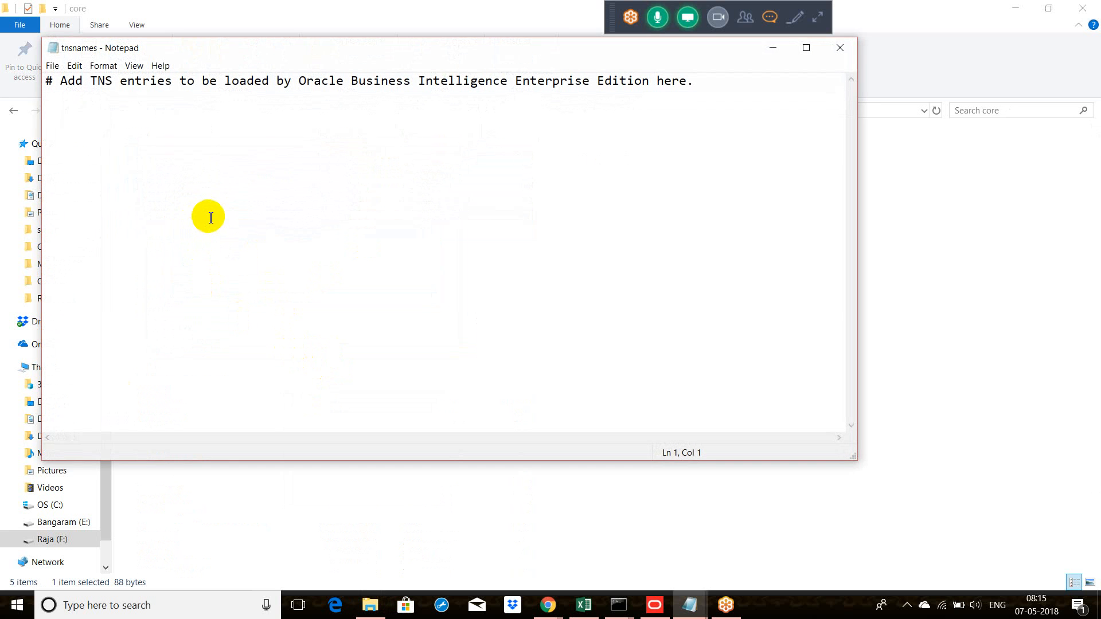
left_click(844, 52)
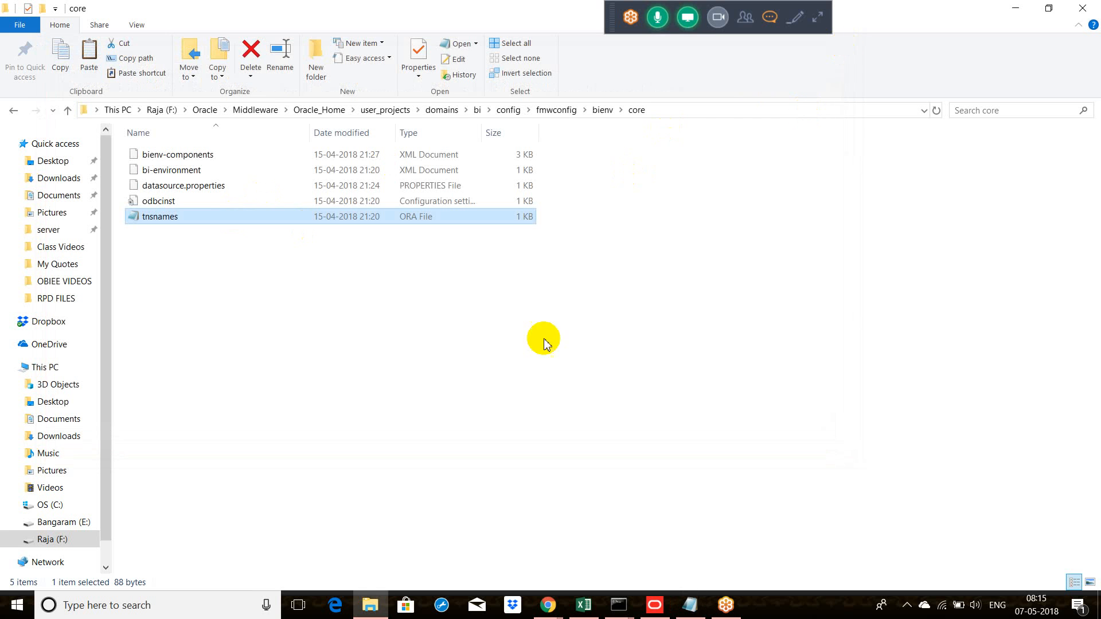
right_click(297, 262)
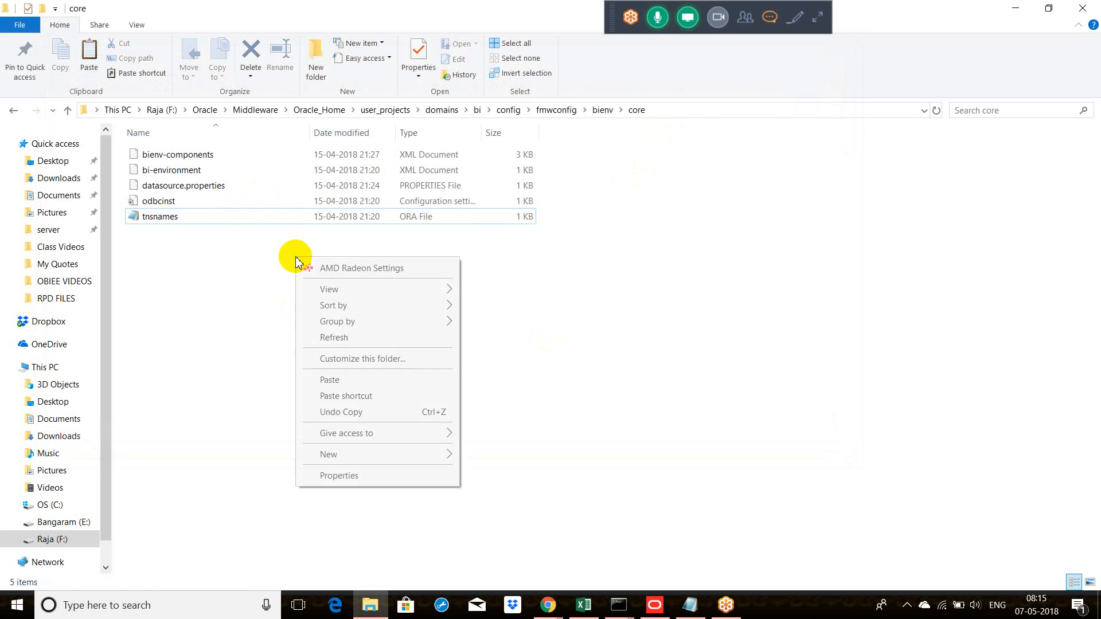
left_click(336, 379)
left_click(446, 229)
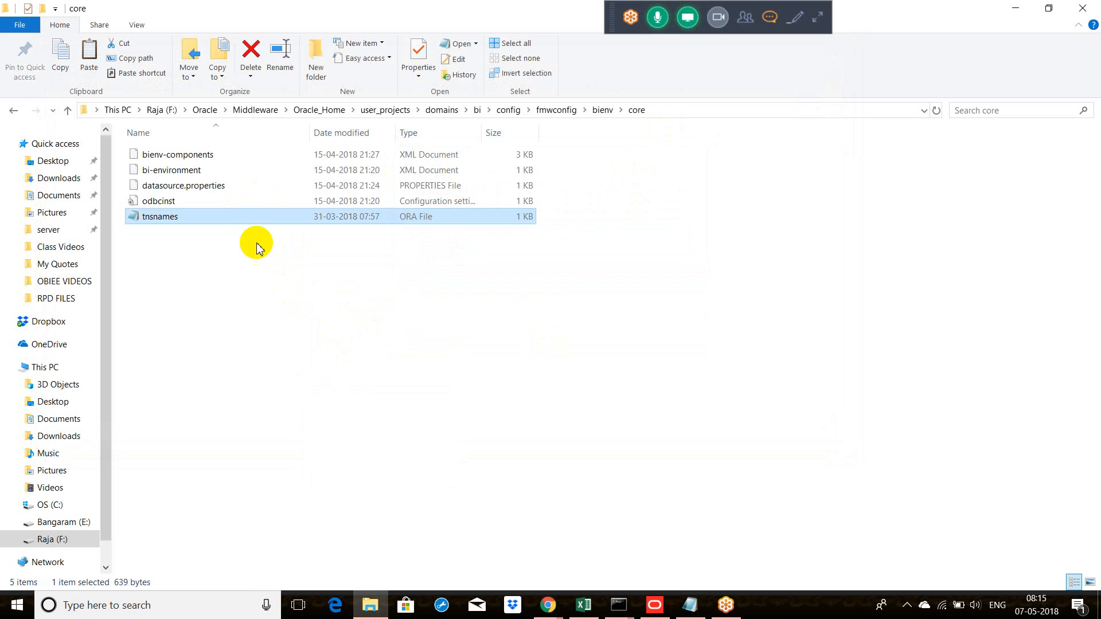
Step: Review the contents of the replaced tnsnames file in the core folder, close it, and return to the bienv folder
double_click(254, 216)
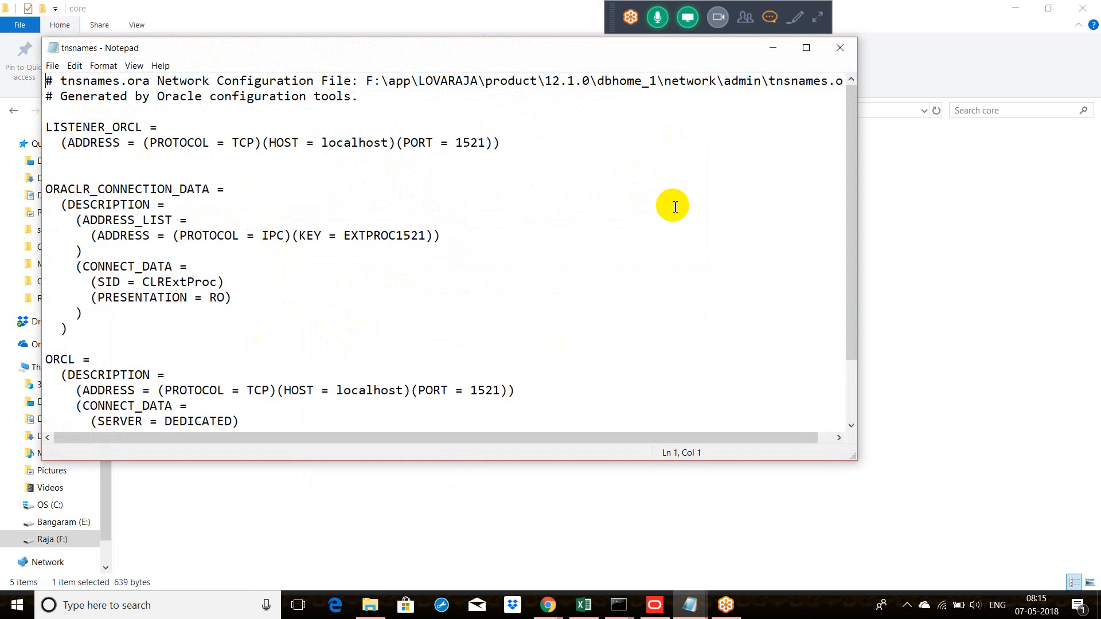
left_click(841, 52)
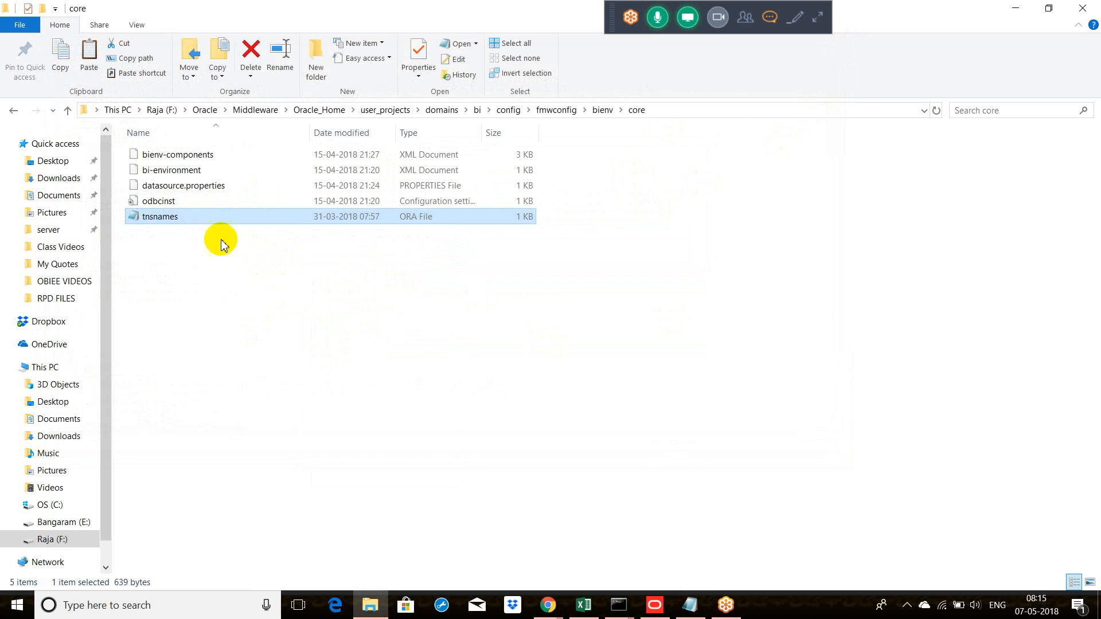
left_click(14, 110)
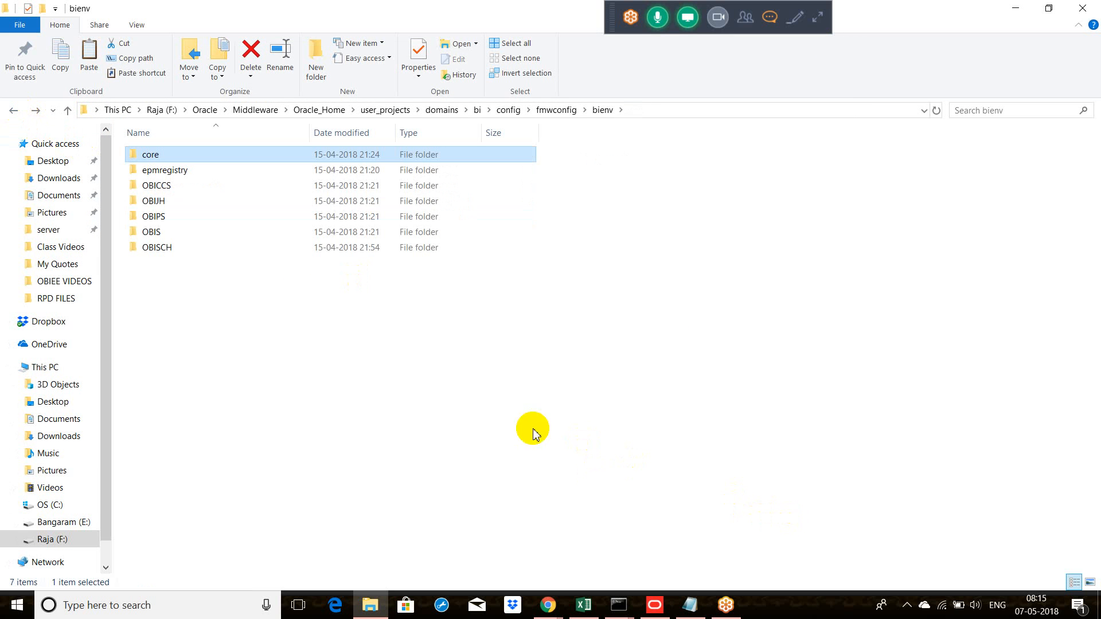
Step: Switch to the Oracle BI Administration Tool, close the Dev repository with its changes checked in and saved to disk, and exit the tool
left_click(655, 604)
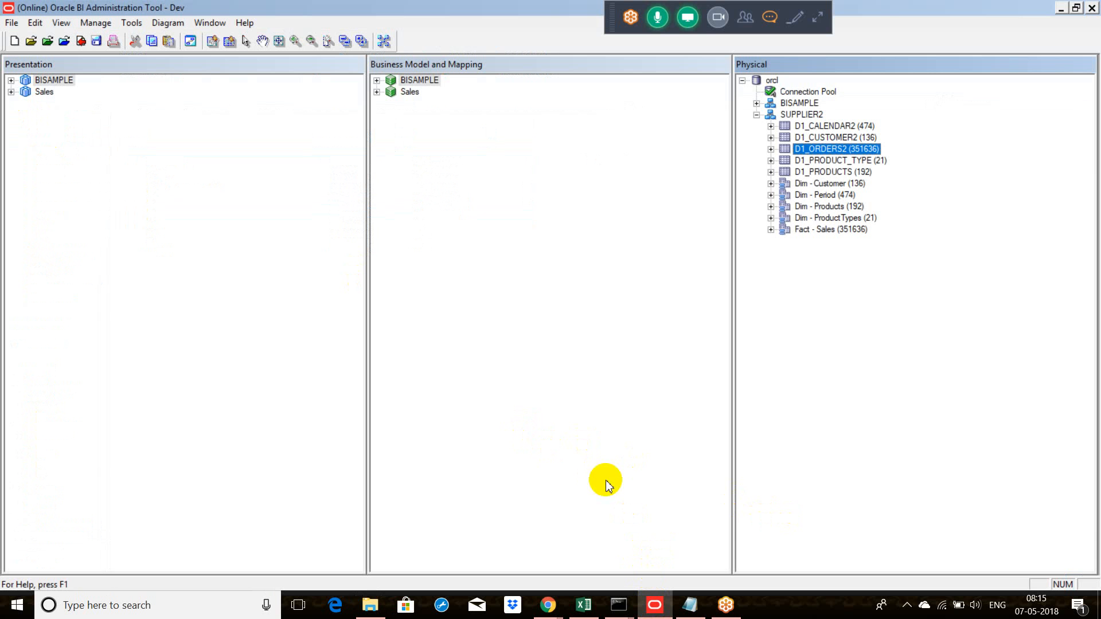
left_click(11, 24)
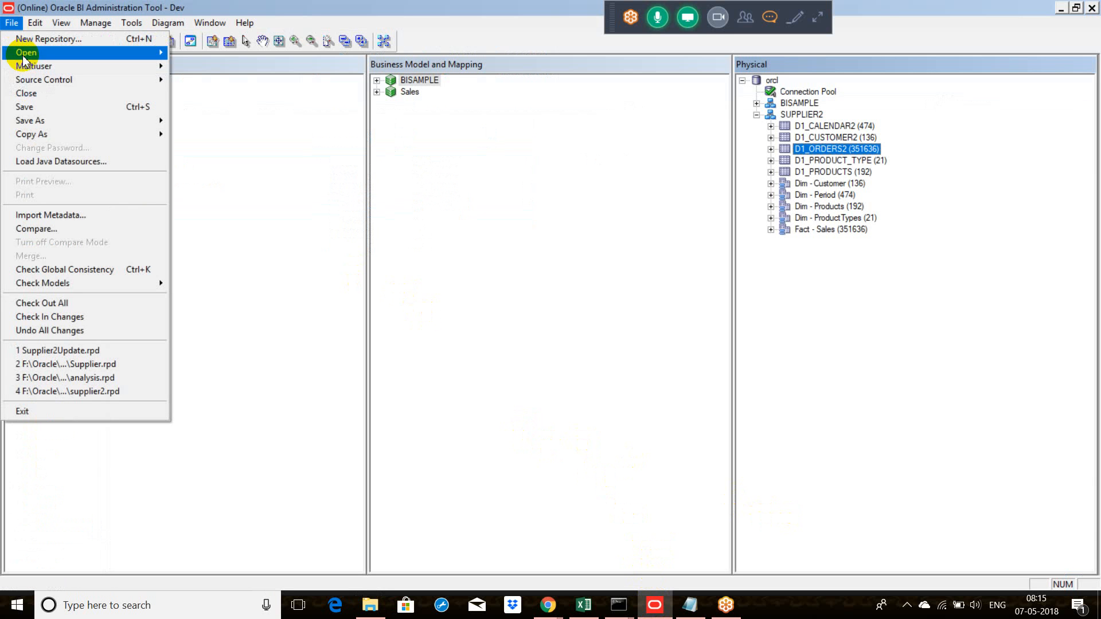
left_click(37, 91)
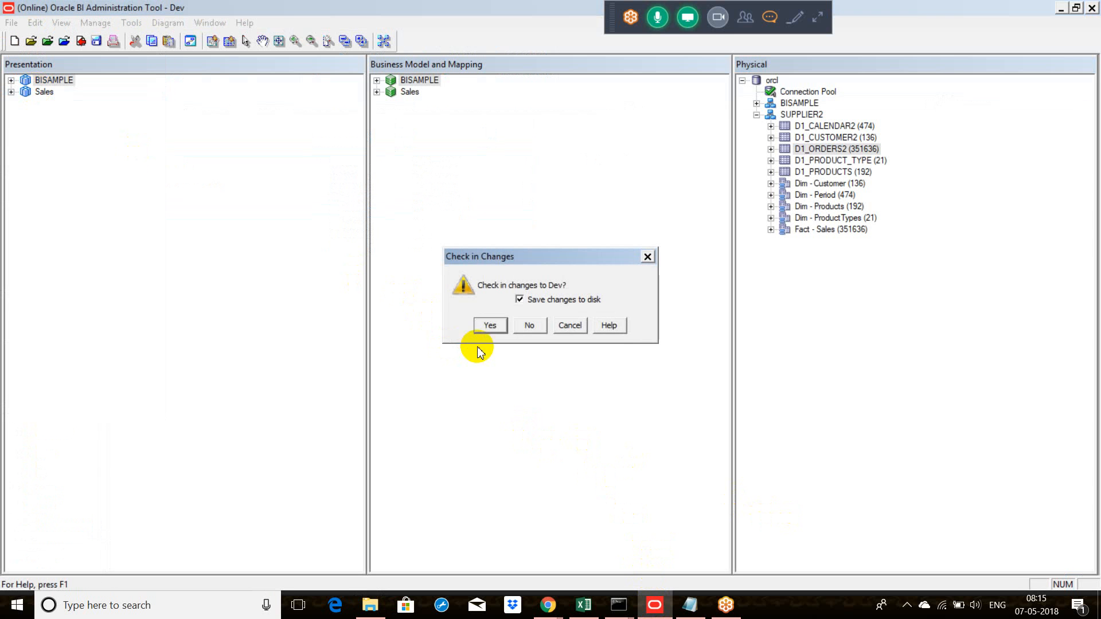
left_click(490, 326)
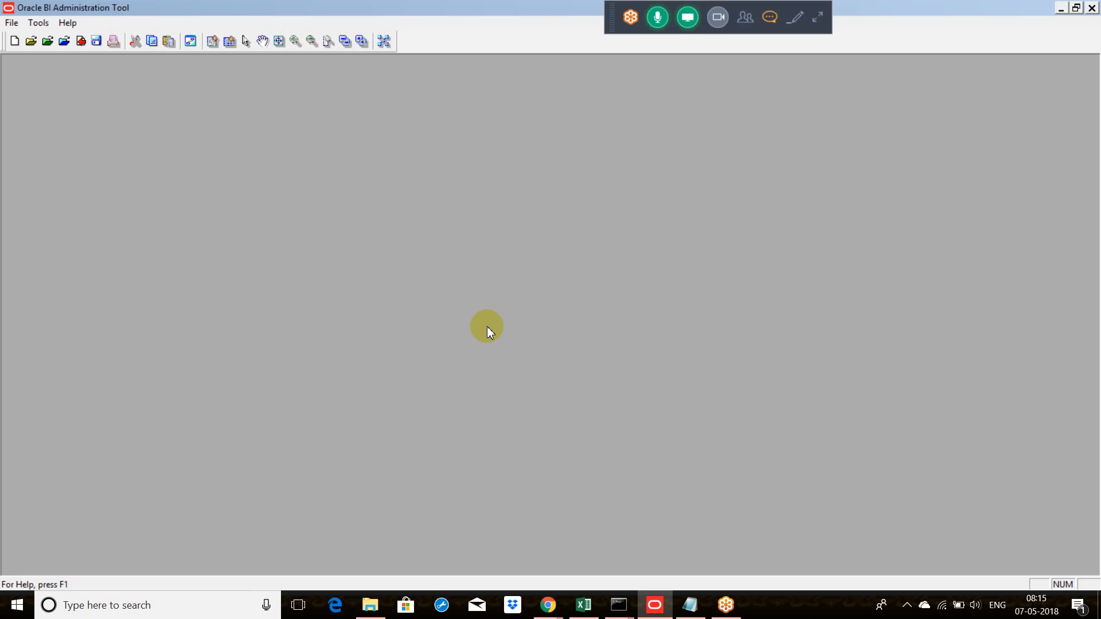
left_click(11, 23)
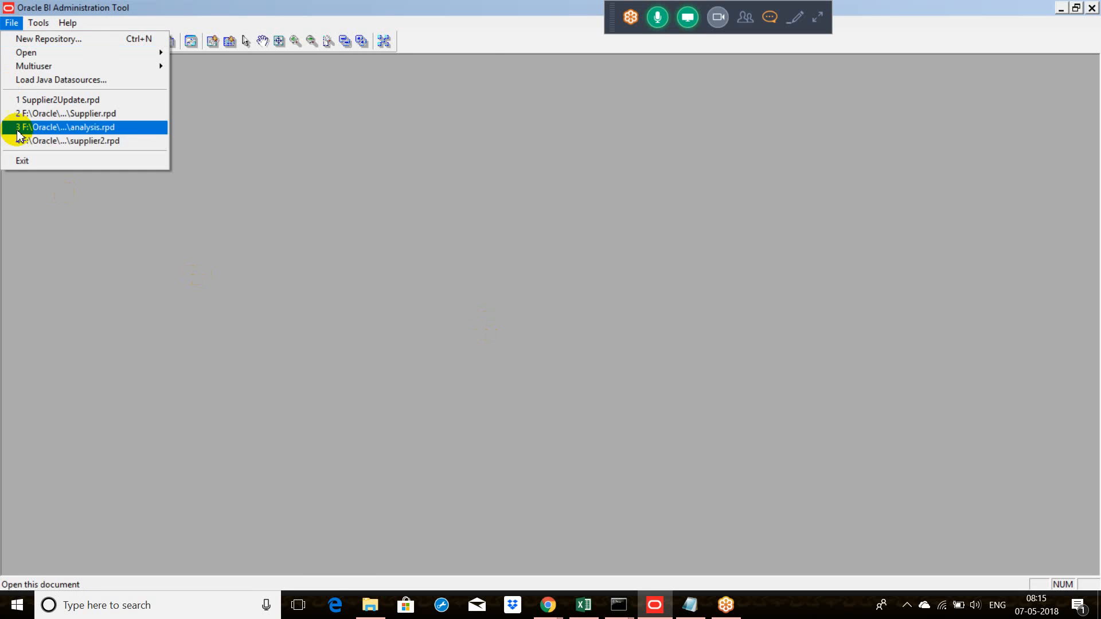
left_click(33, 161)
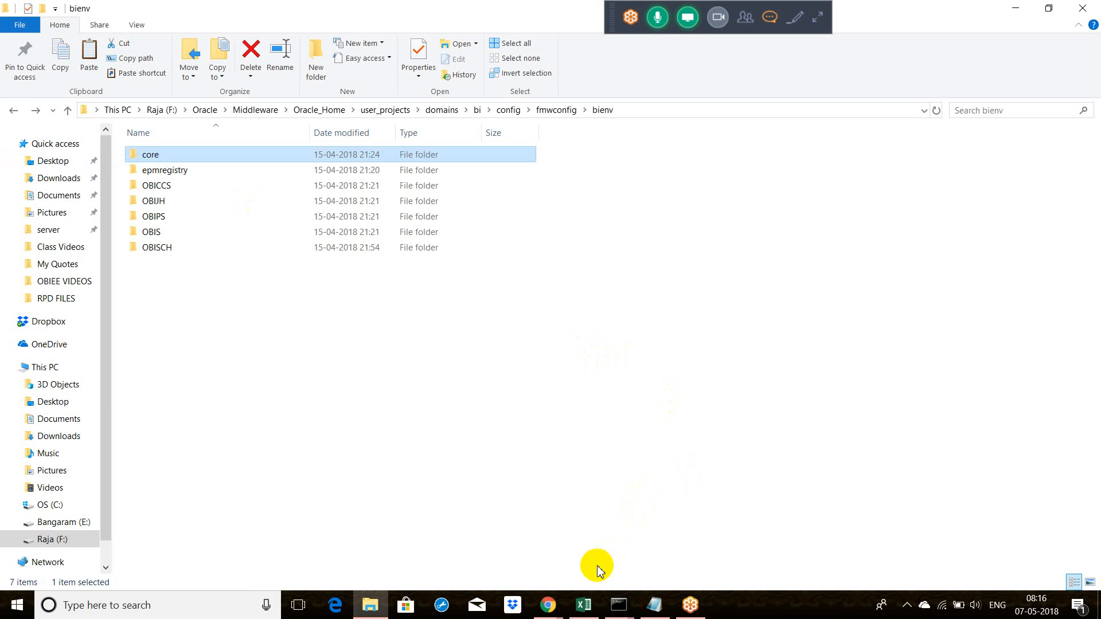
Step: Switch to Chrome and sign out of Oracle Business Intelligence, leaving the untitled BISAMPLE analysis unsaved
mouse_move(548, 602)
left_click(533, 544)
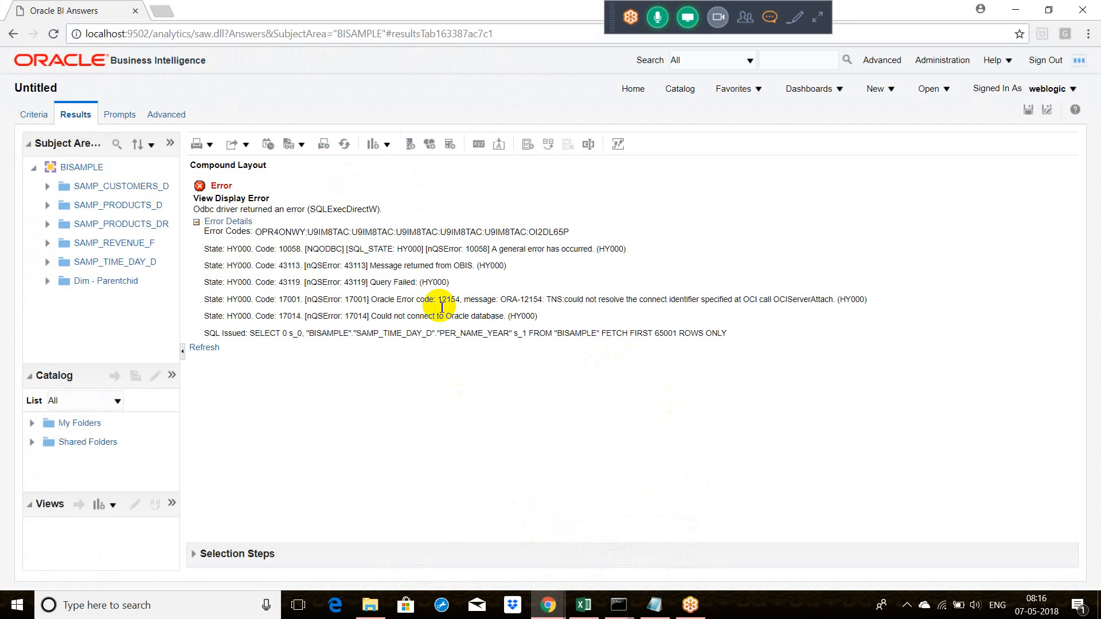
left_click(1042, 61)
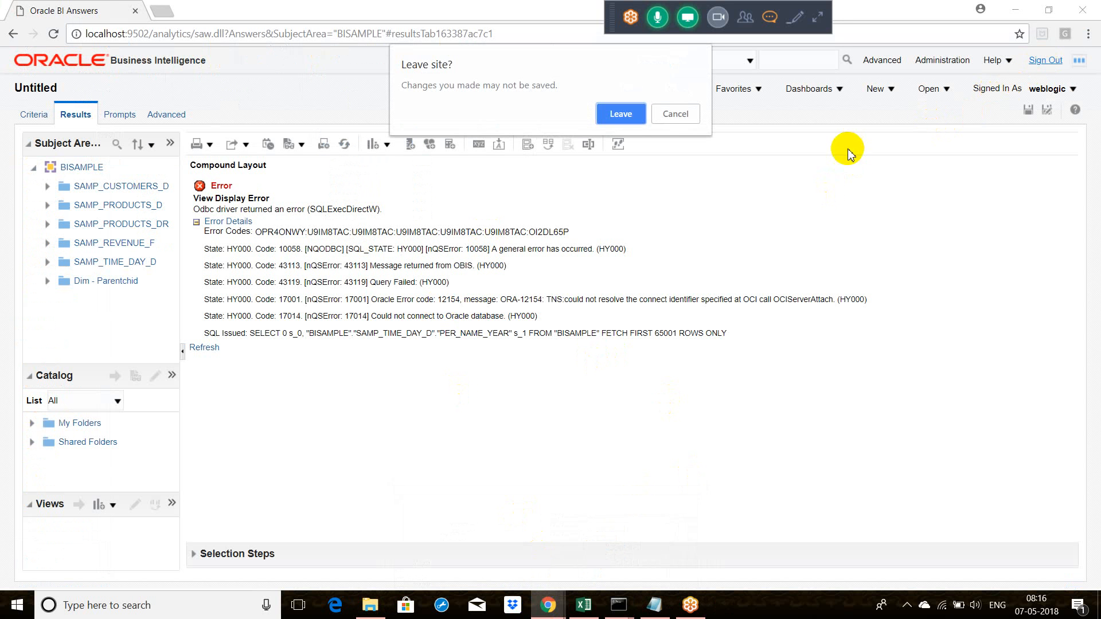
left_click(626, 115)
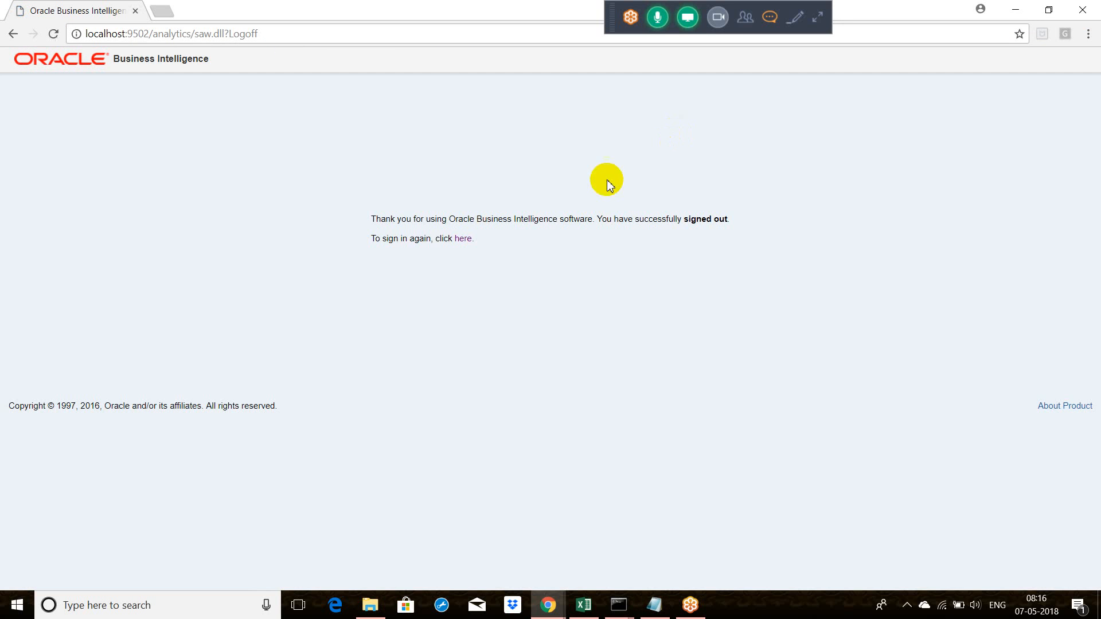
Step: Sign in to Oracle Business Intelligence again with the user ID weblogic and the account password
left_click(464, 239)
left_click(516, 218)
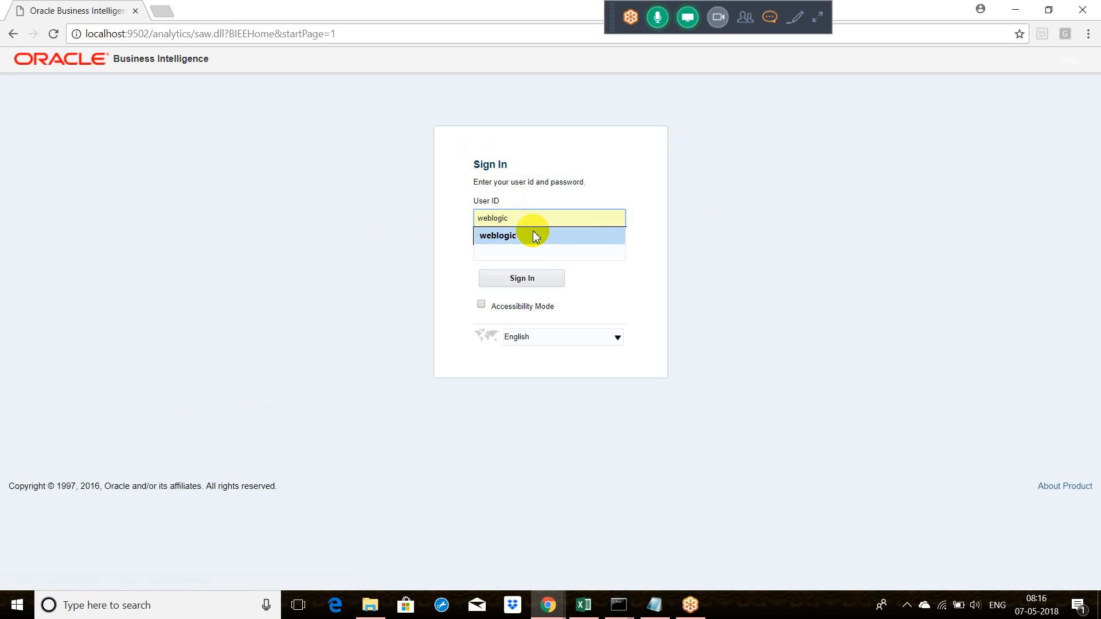
left_click(534, 234)
left_click(538, 256)
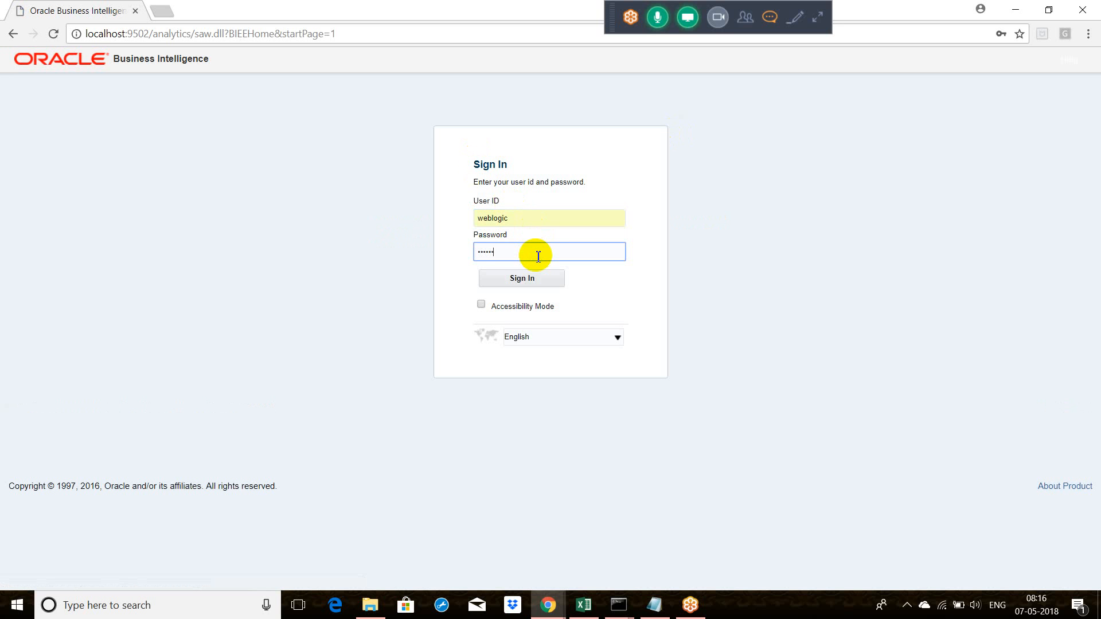
key("Return")
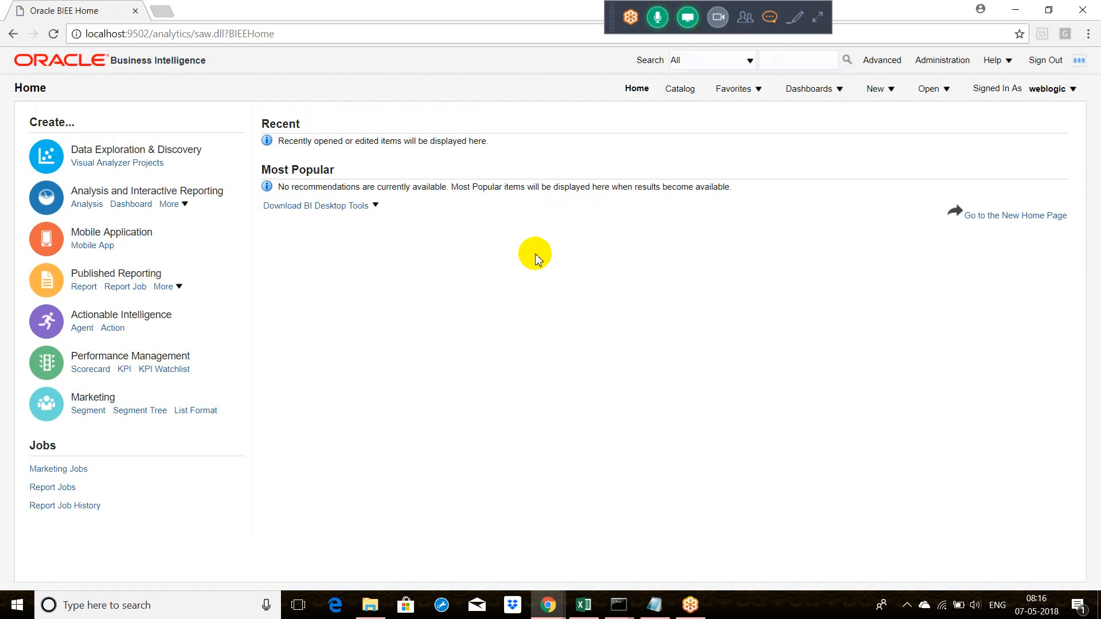
Step: Create a new analysis based on the Sales subject area
left_click(883, 88)
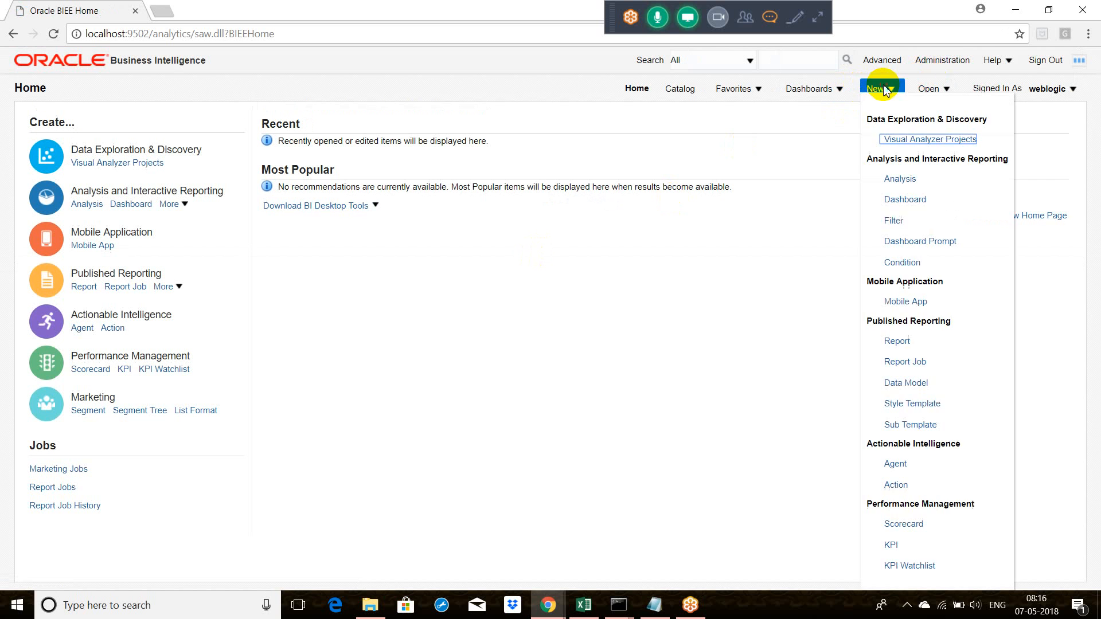
left_click(899, 178)
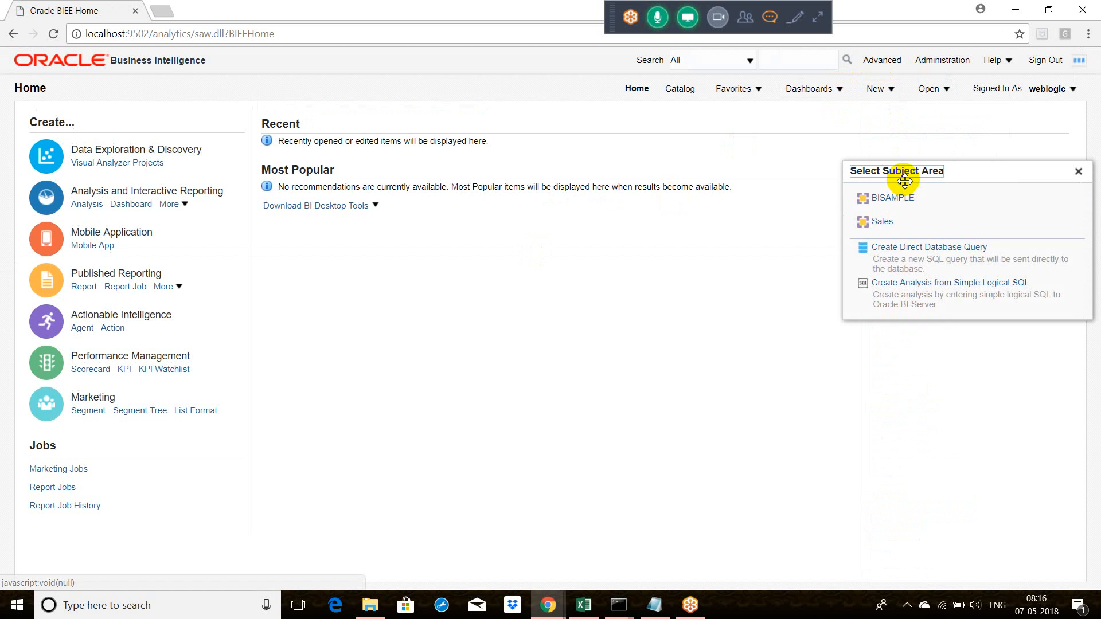
left_click(881, 222)
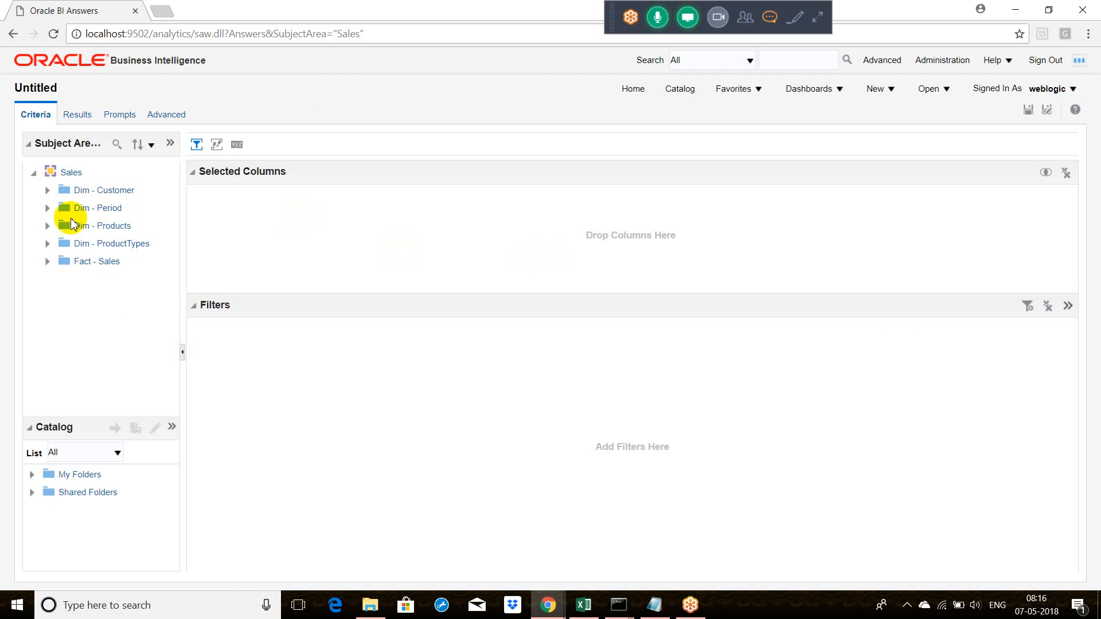
Step: Add the YEAR column from Dim - Period to the analysis and display its results to test the database connection
left_click(47, 209)
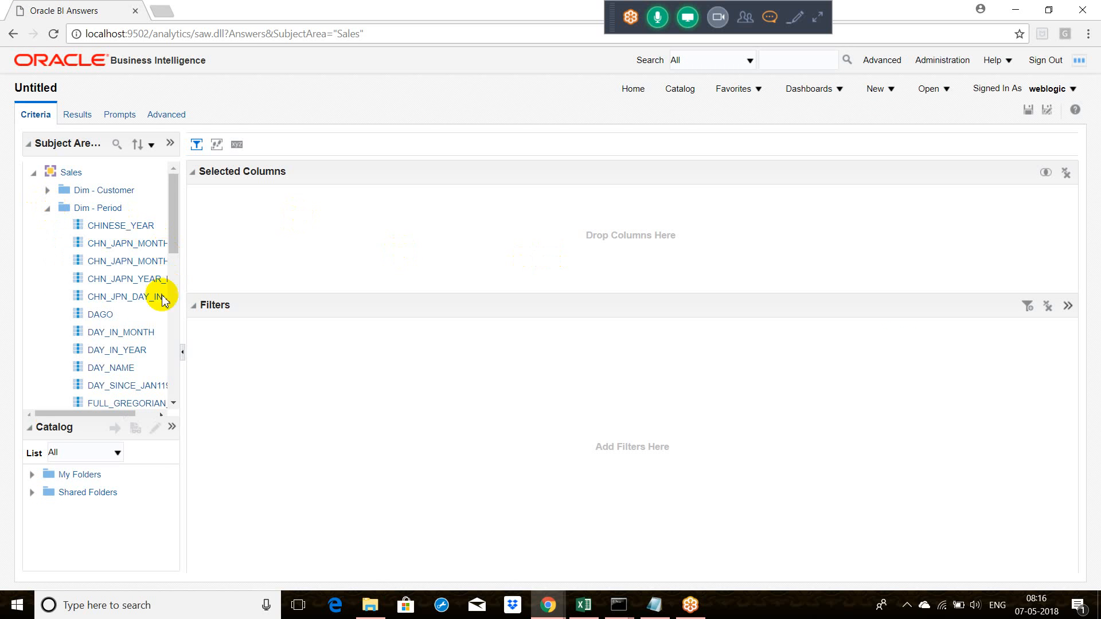
left_click_drag(170, 233, 177, 374)
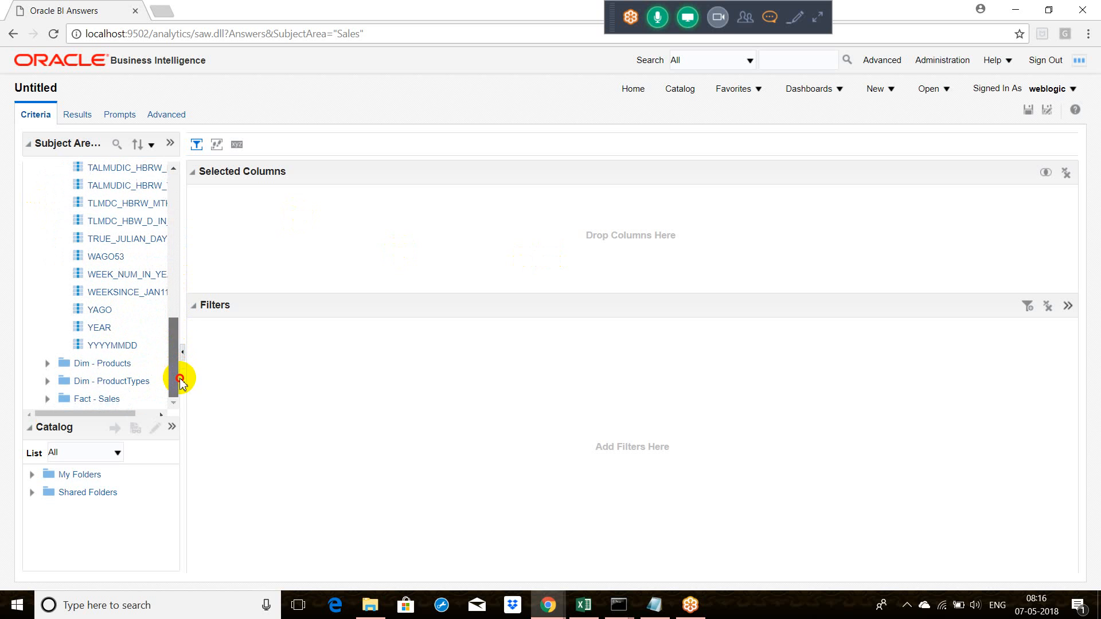
double_click(99, 328)
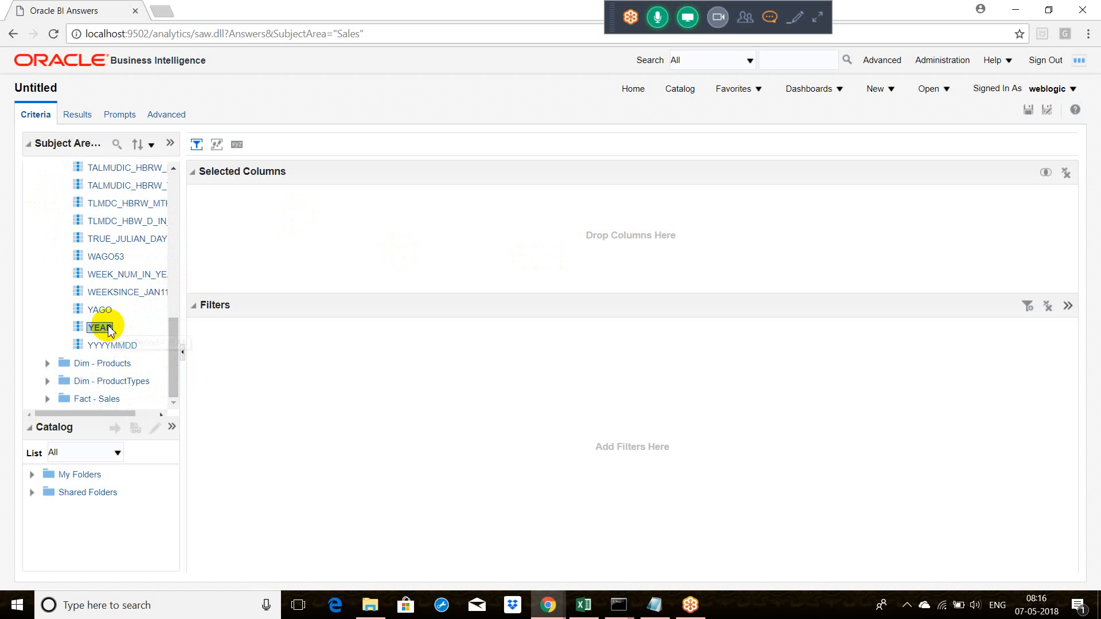
left_click(246, 224)
left_click(86, 116)
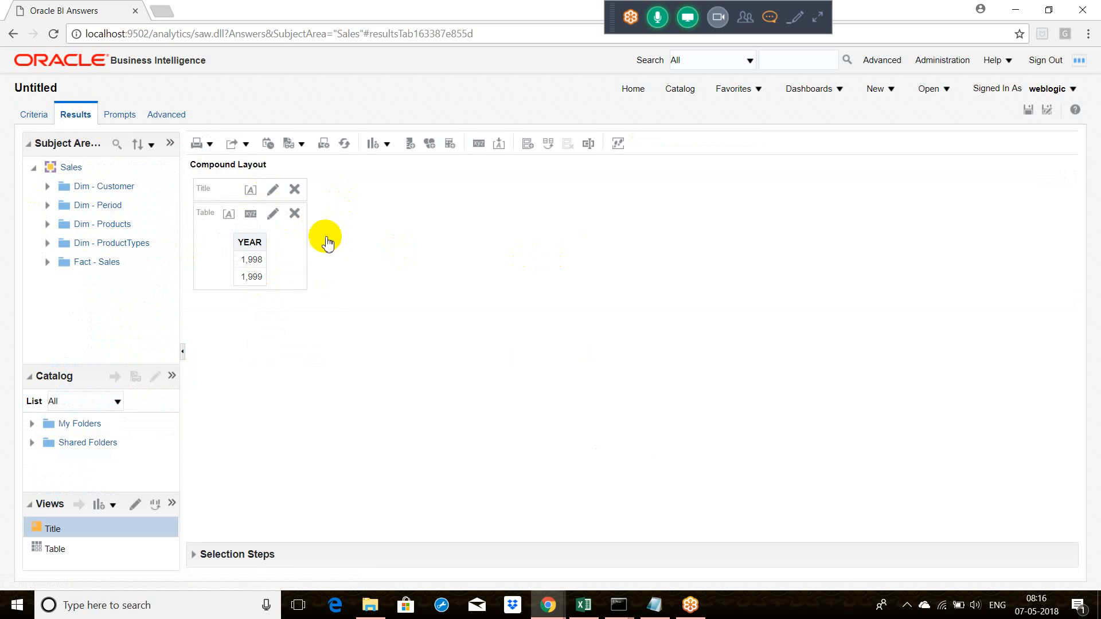
Step: Return to the analysis criteria and delete the YEAR column from the selected columns
left_click(36, 115)
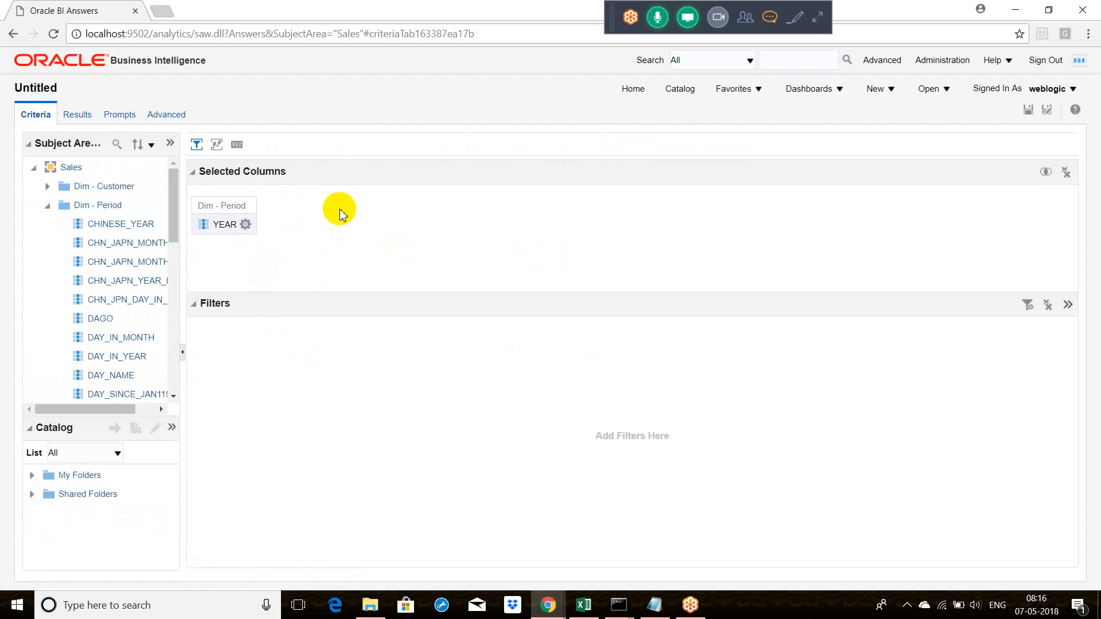
left_click(246, 224)
left_click(275, 332)
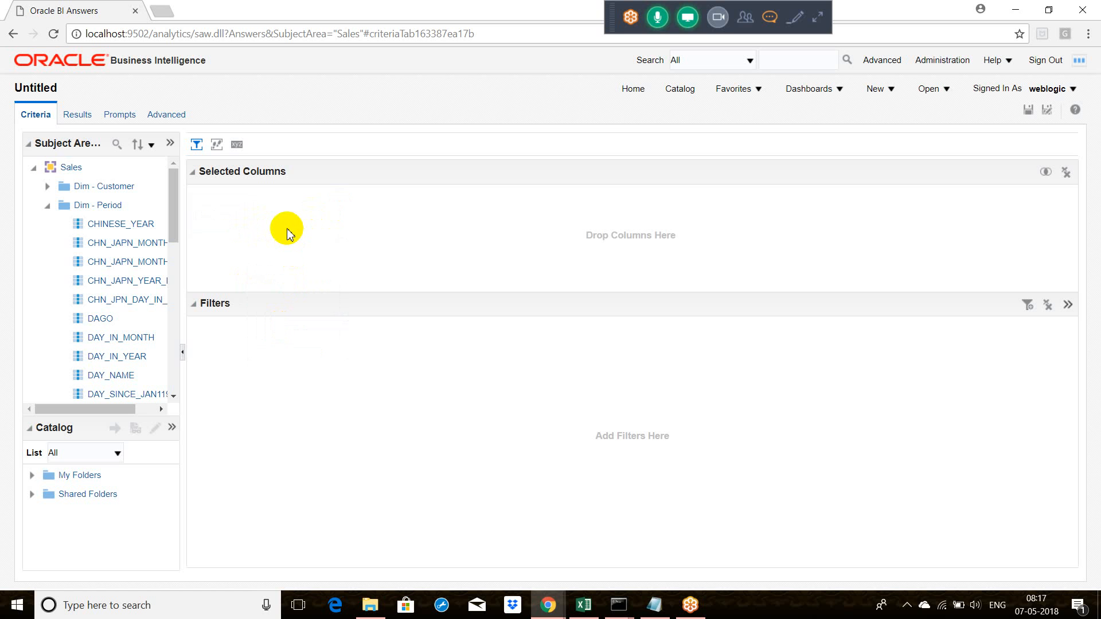
Step: Add the YEAR column from the Dim - Period folder to the selected columns again and collapse the folder
left_click(47, 206)
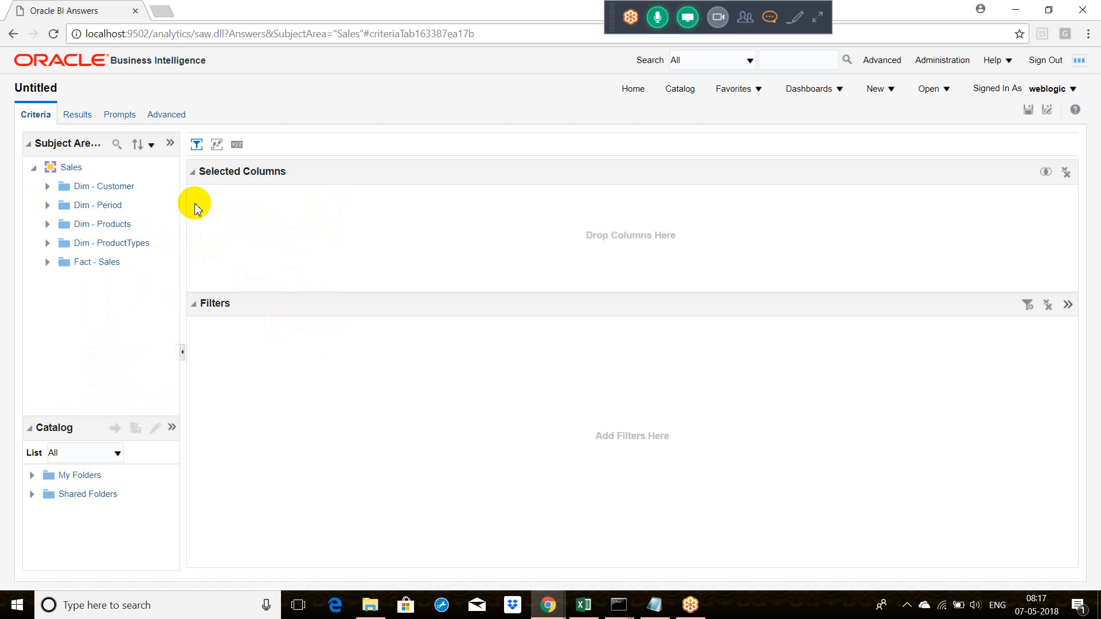
left_click(48, 205)
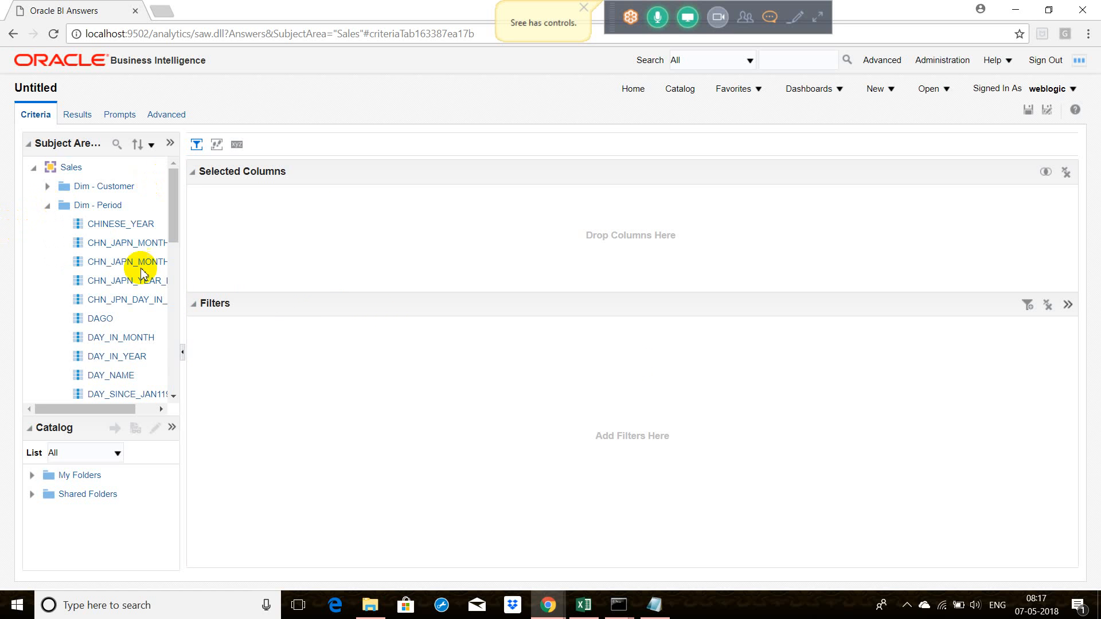
scroll(171, 338, "down", 4)
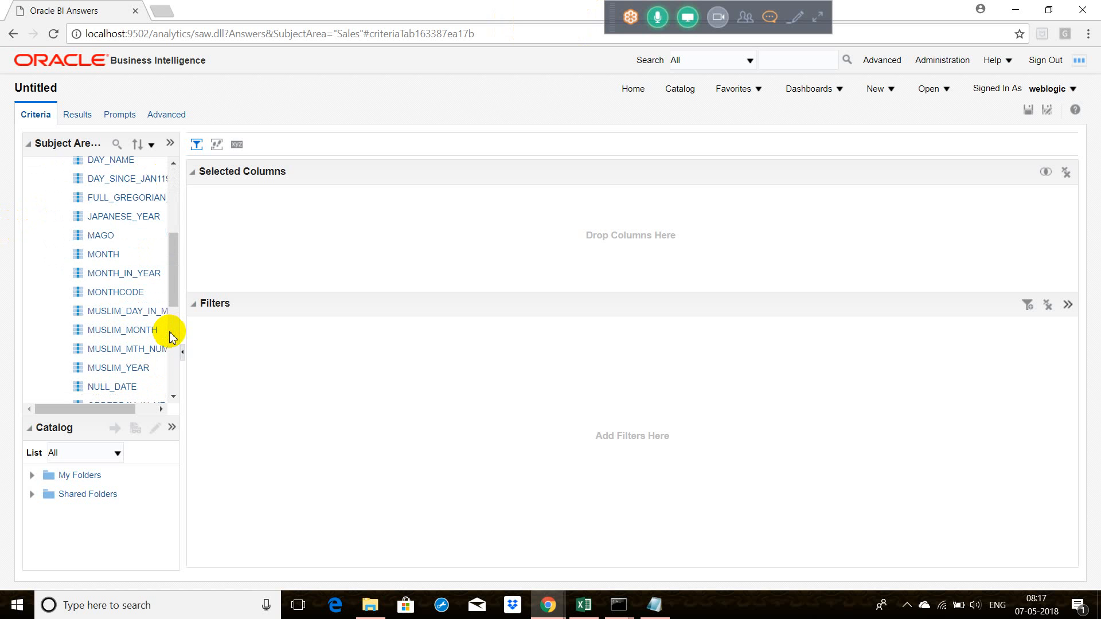
scroll(171, 337, "down", 4)
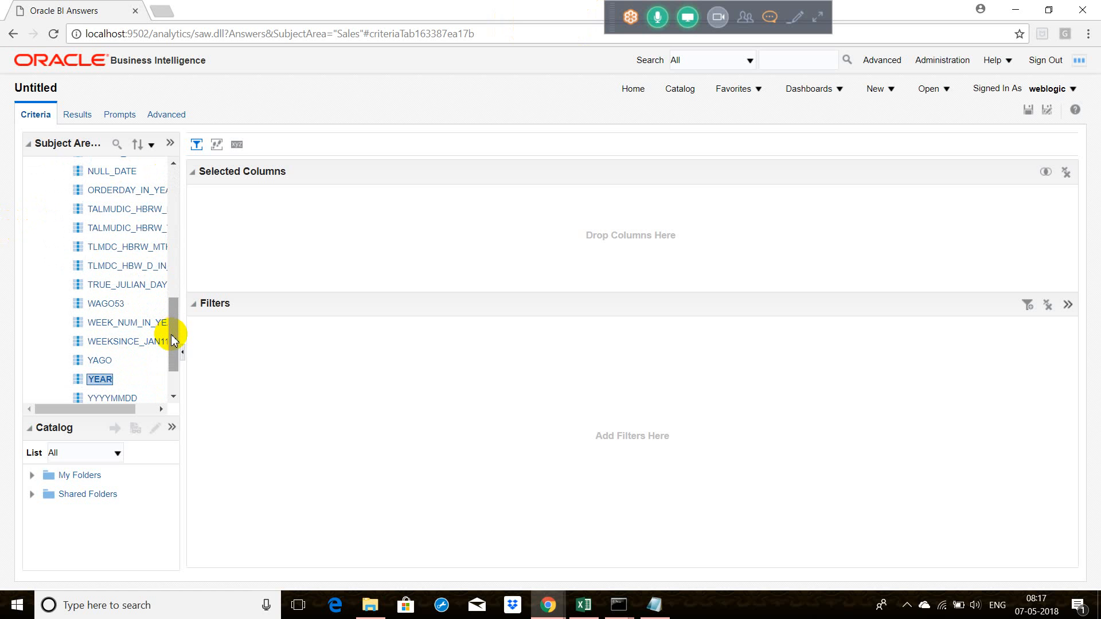
double_click(104, 379)
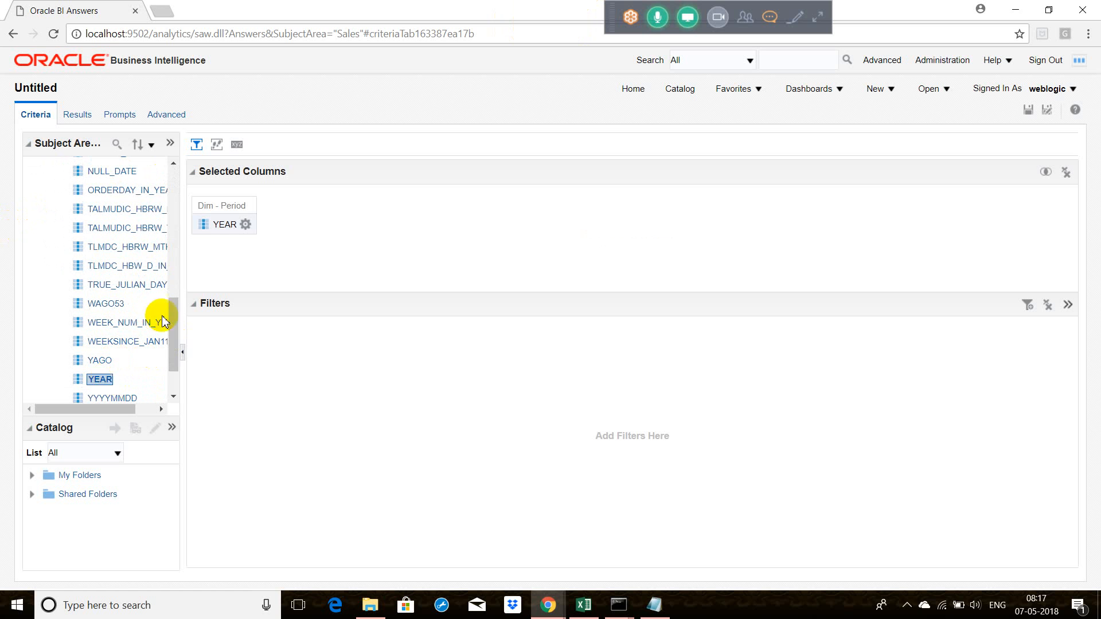
left_click_drag(180, 324, 176, 200)
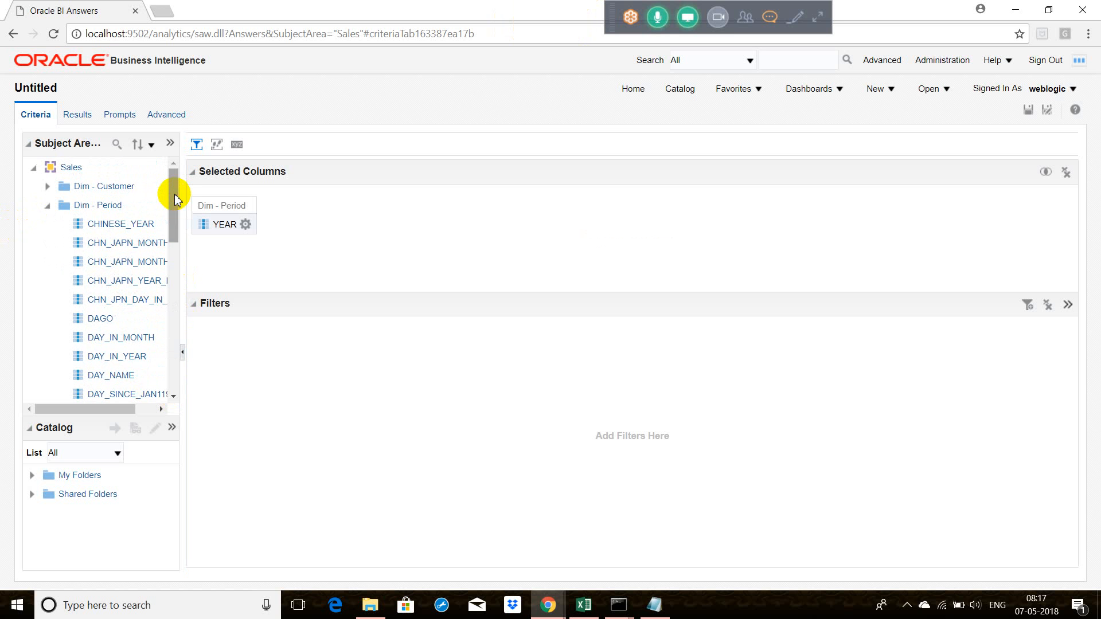
left_click(47, 205)
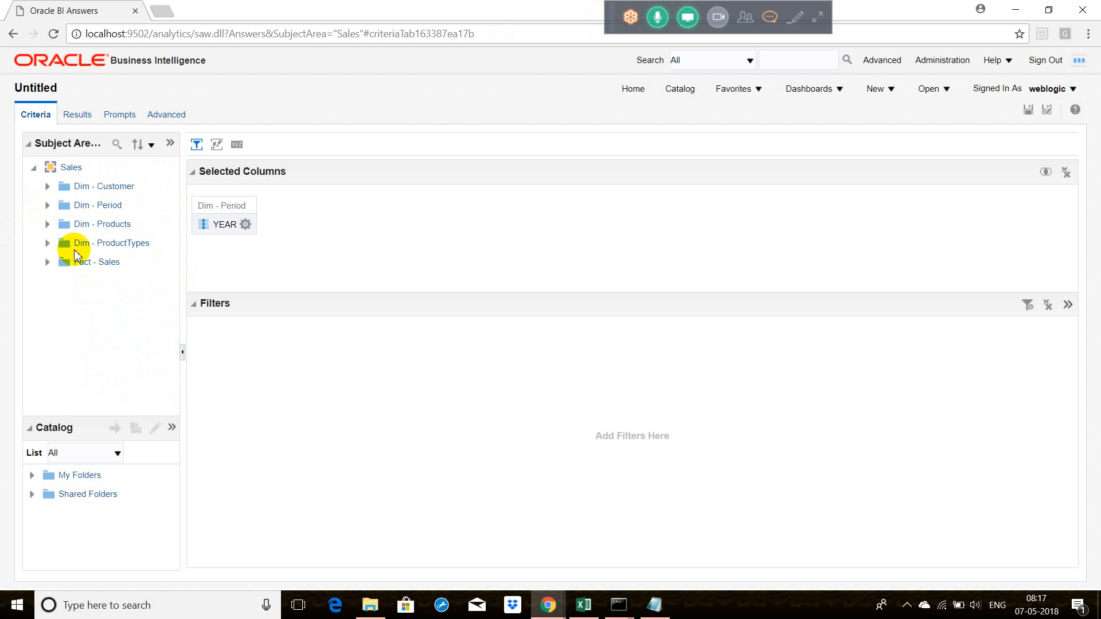
Step: Add the ACTLEXTND measure from Fact - Sales to the analysis and display the results
left_click(48, 261)
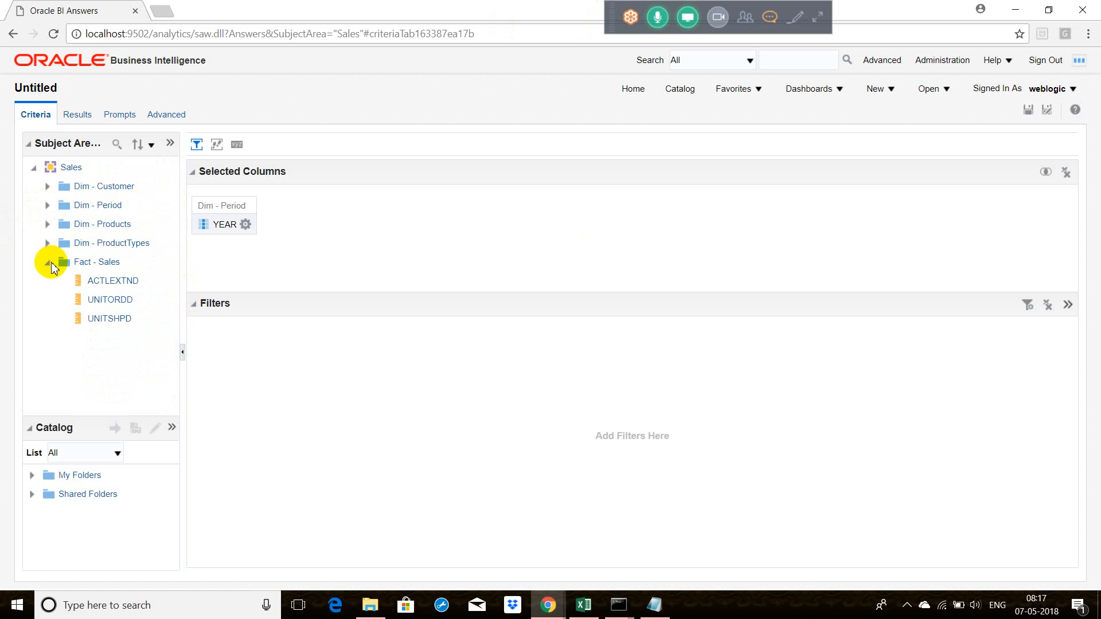
double_click(105, 283)
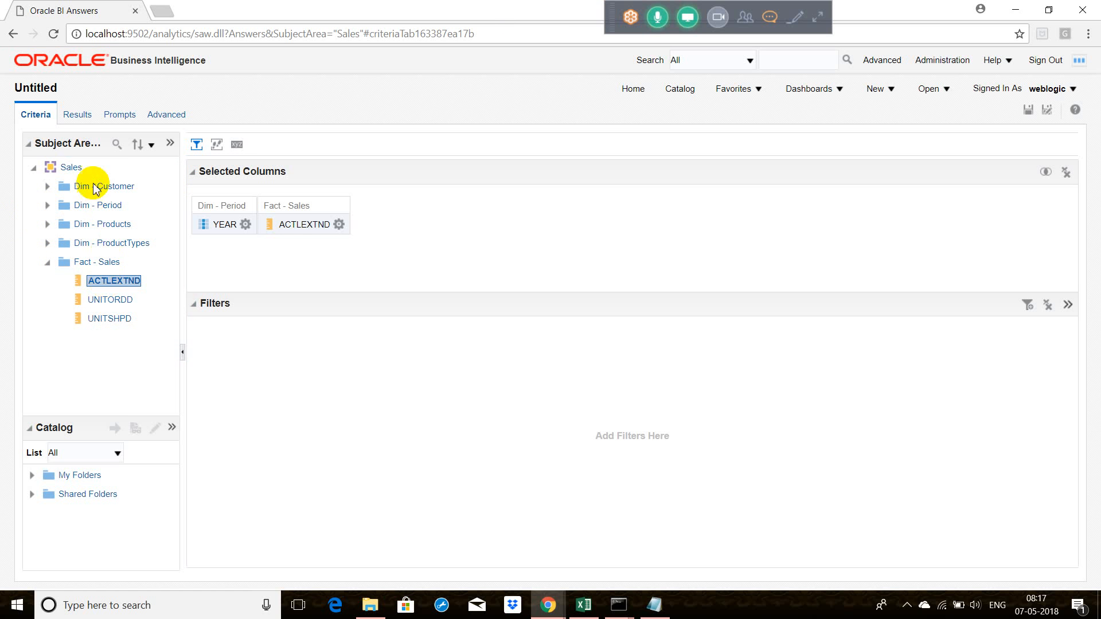
left_click(78, 117)
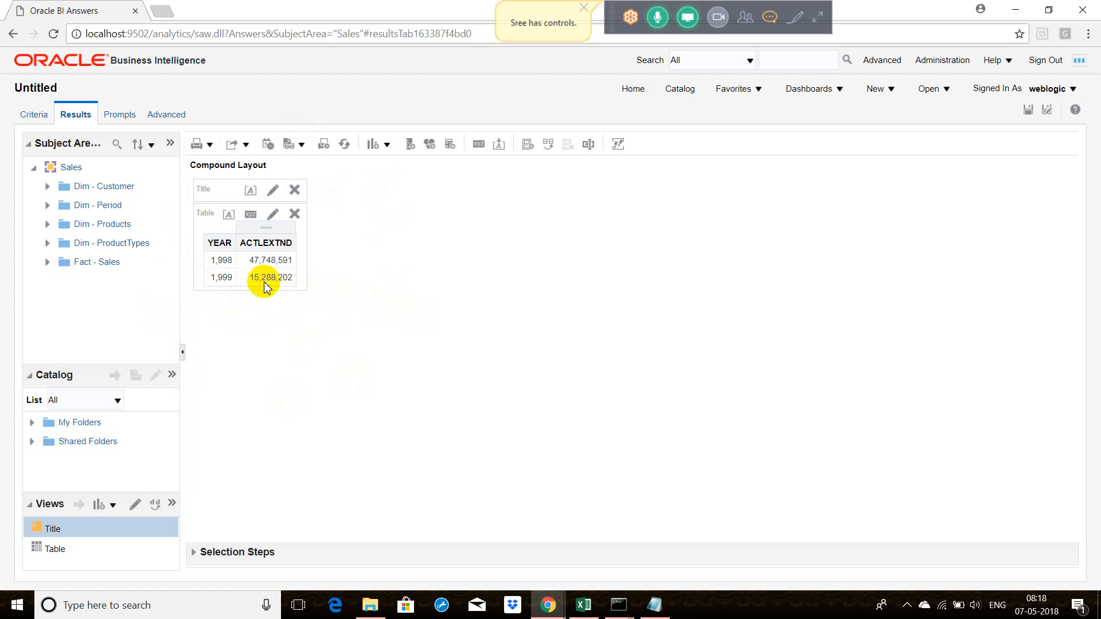
Step: Expand the Dim - Period folder and save the analysis as Report1 in a new folder under Shared Folders
left_click(47, 206)
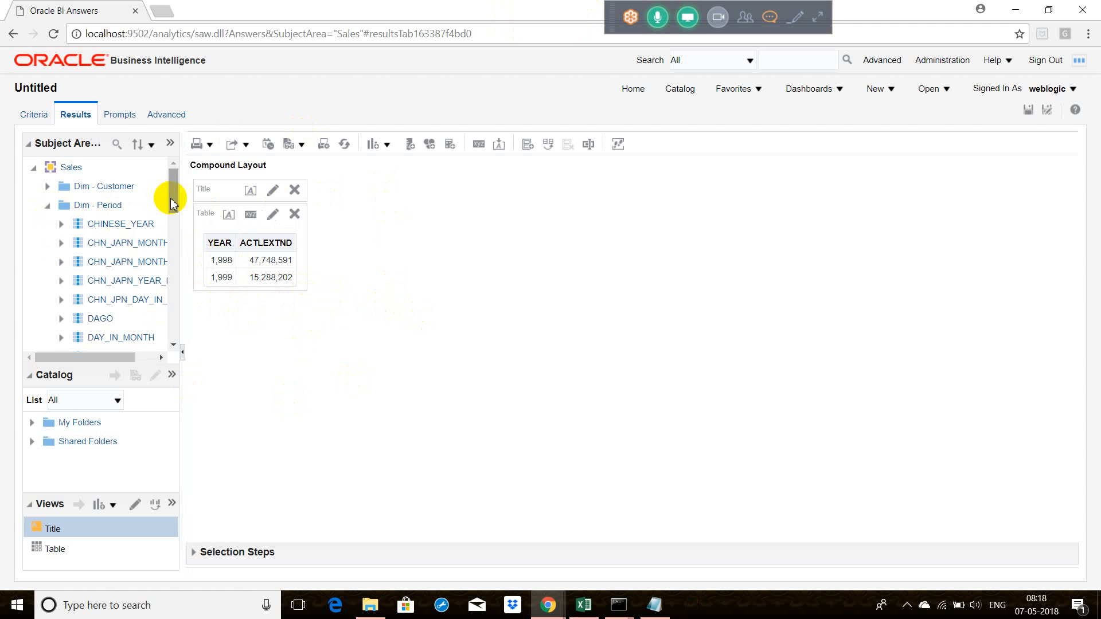
left_click_drag(172, 197, 178, 259)
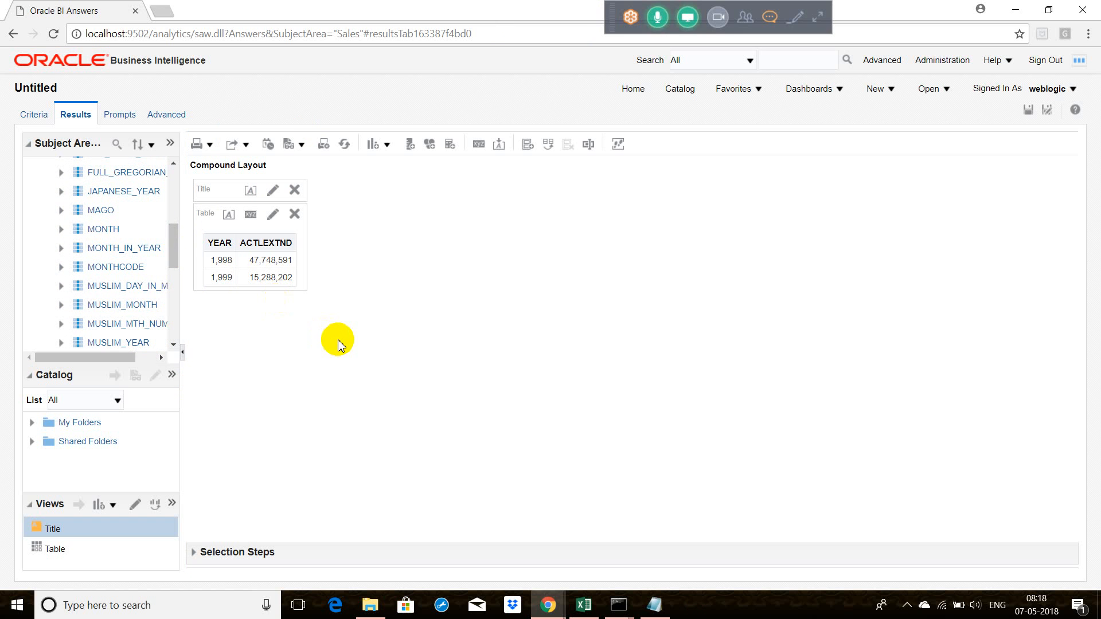
left_click(1055, 113)
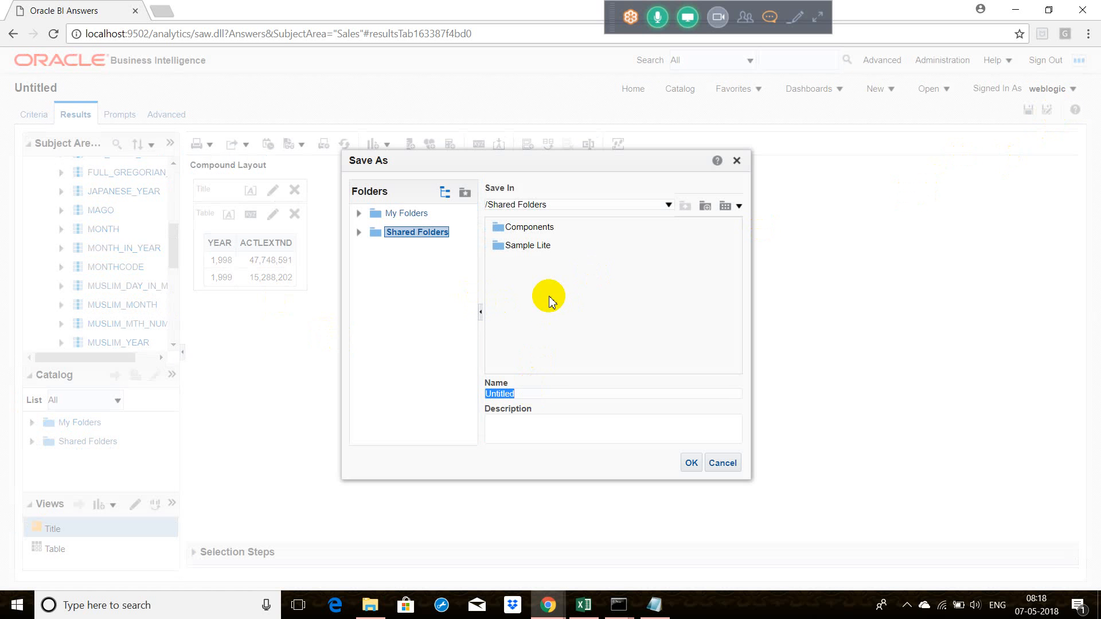
left_click(705, 205)
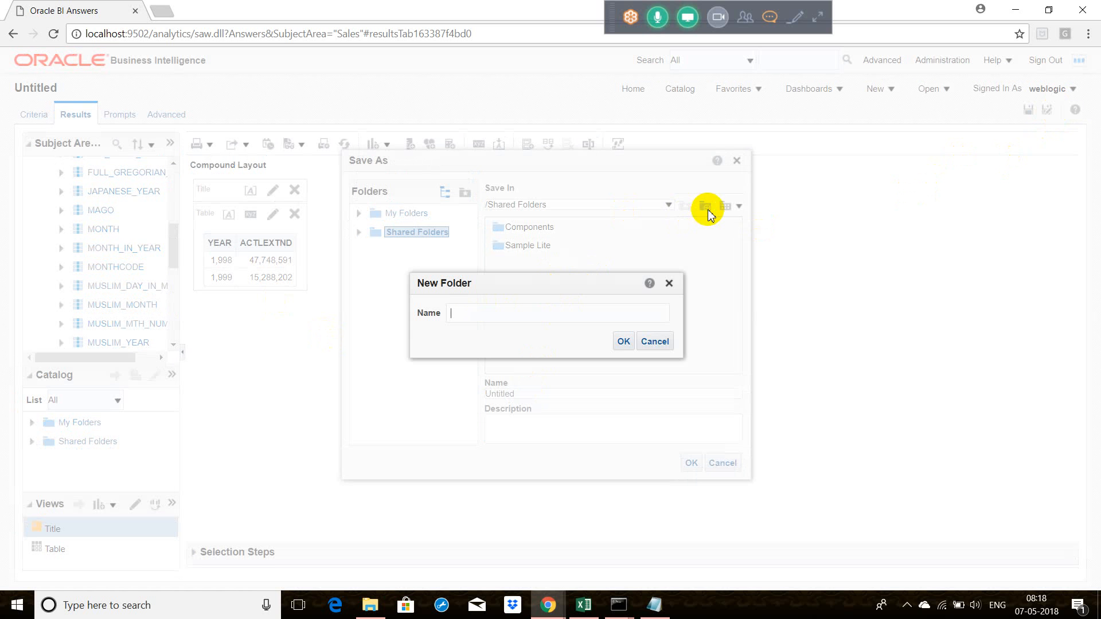
type("Ra")
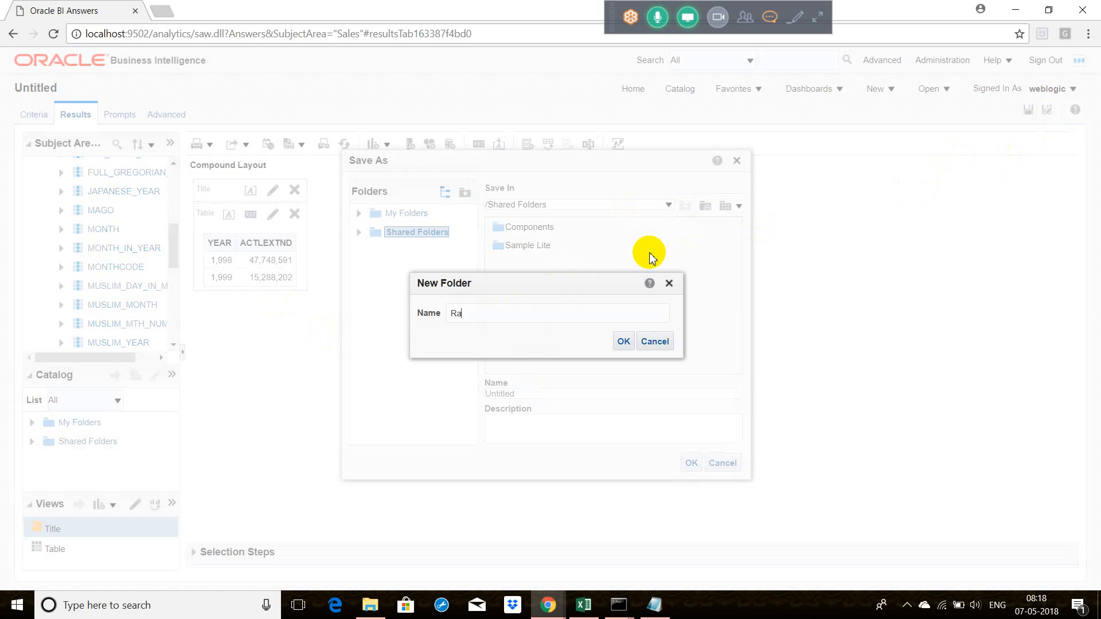
type("ja")
key("Return")
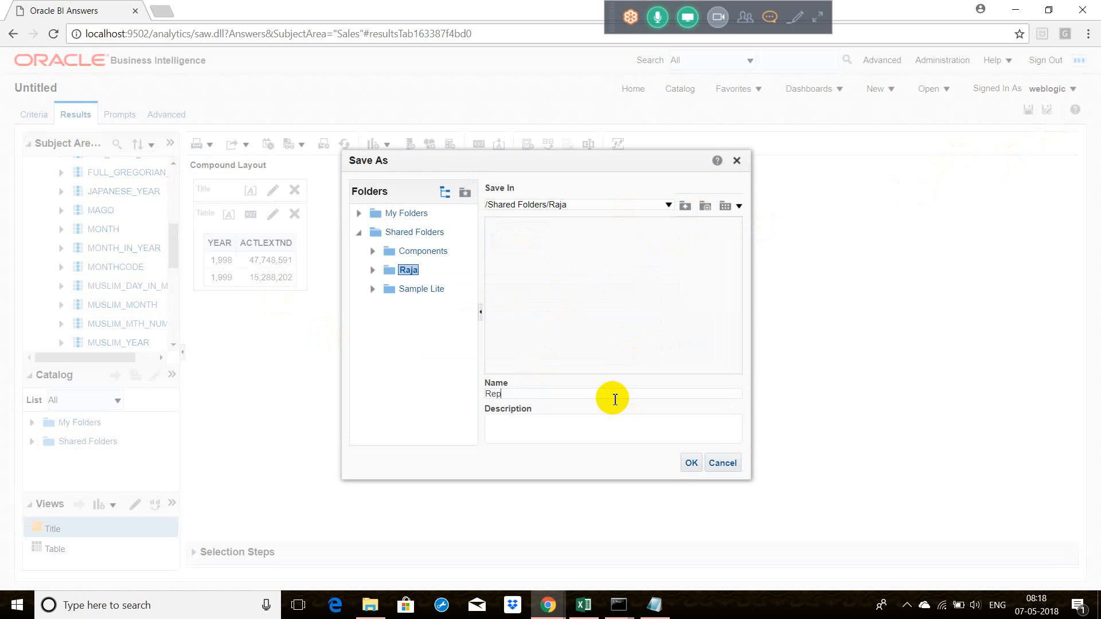
key("Return")
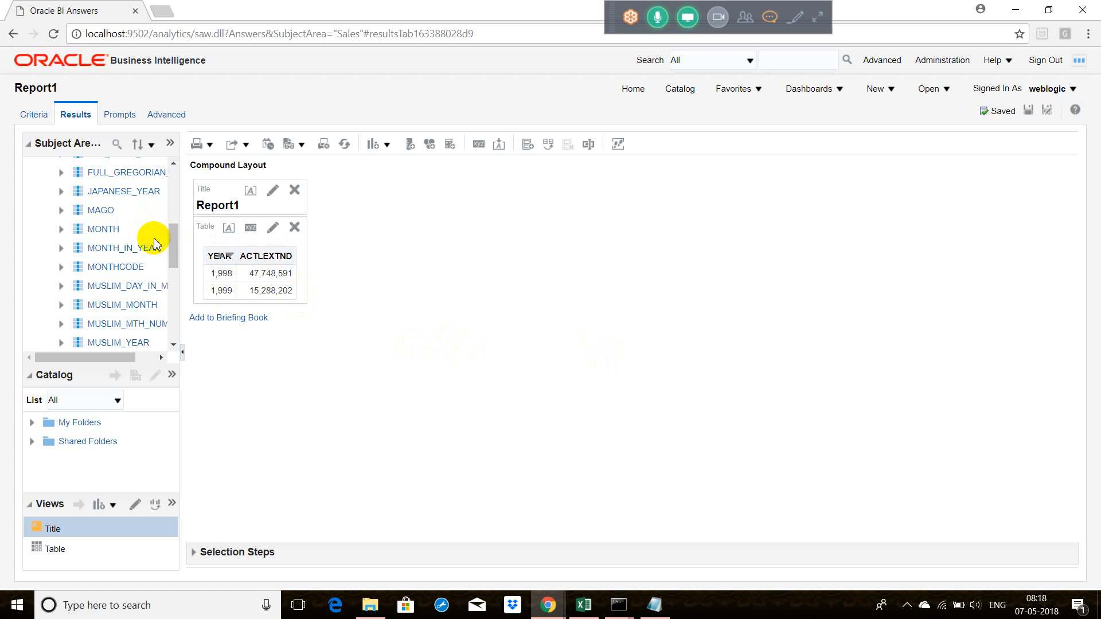
Step: Add the MONTH column between YEAR and ACTLEXTND and save the analysis as Report2 in the same shared folder
double_click(114, 230)
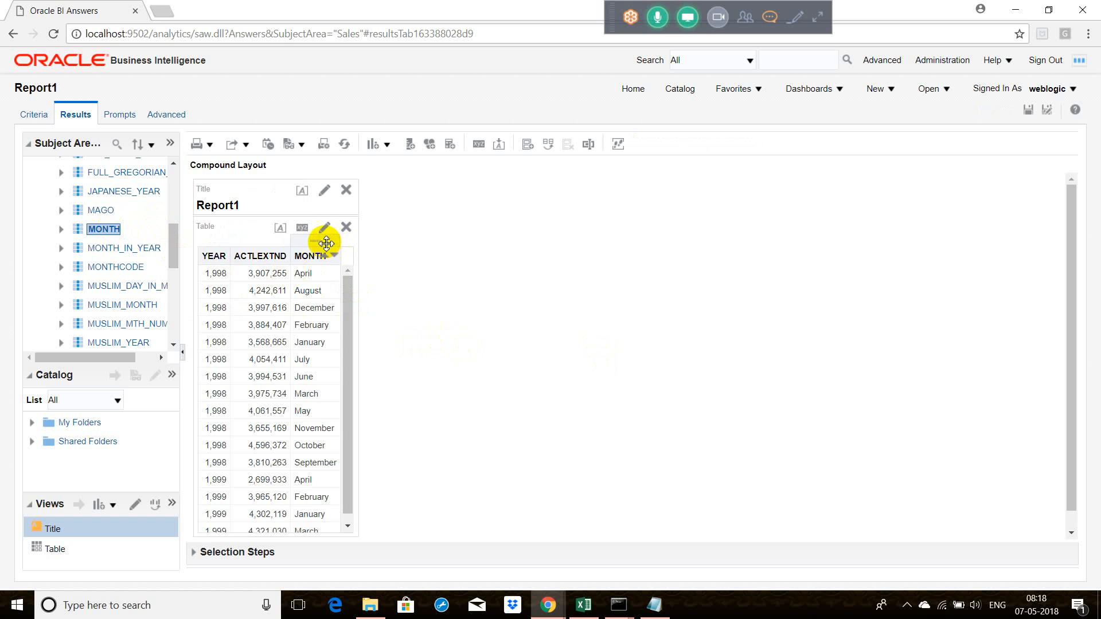
mouse_move(327, 239)
left_mouse_down()
mouse_move(256, 241)
mouse_move(227, 253)
mouse_move(231, 263)
left_mouse_up()
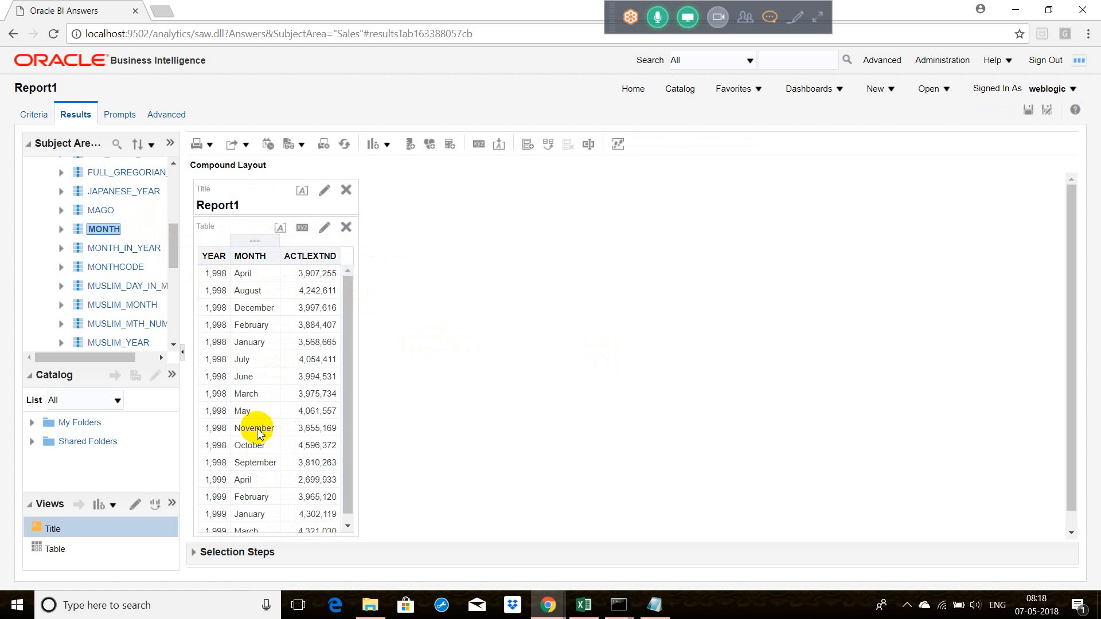
left_click(1047, 110)
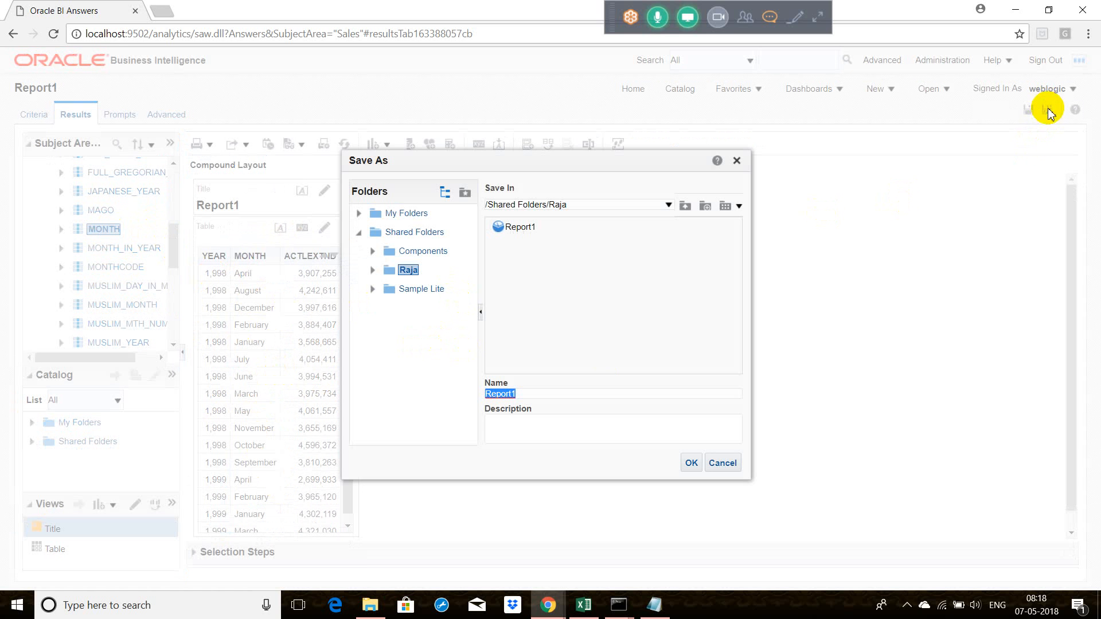
left_click(571, 391)
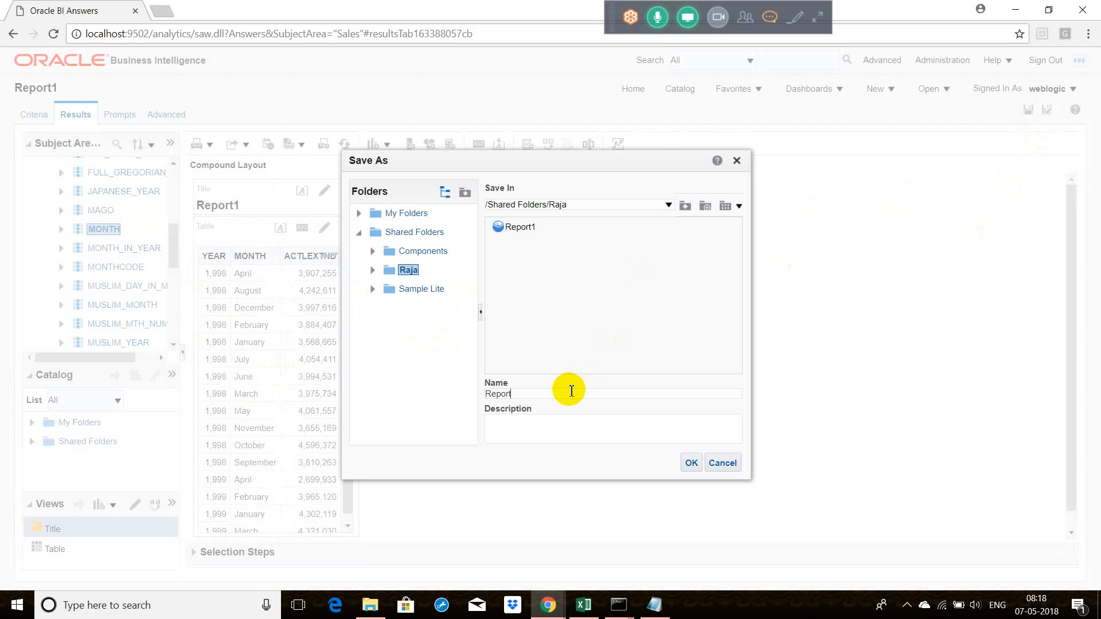
type("2")
key("Return")
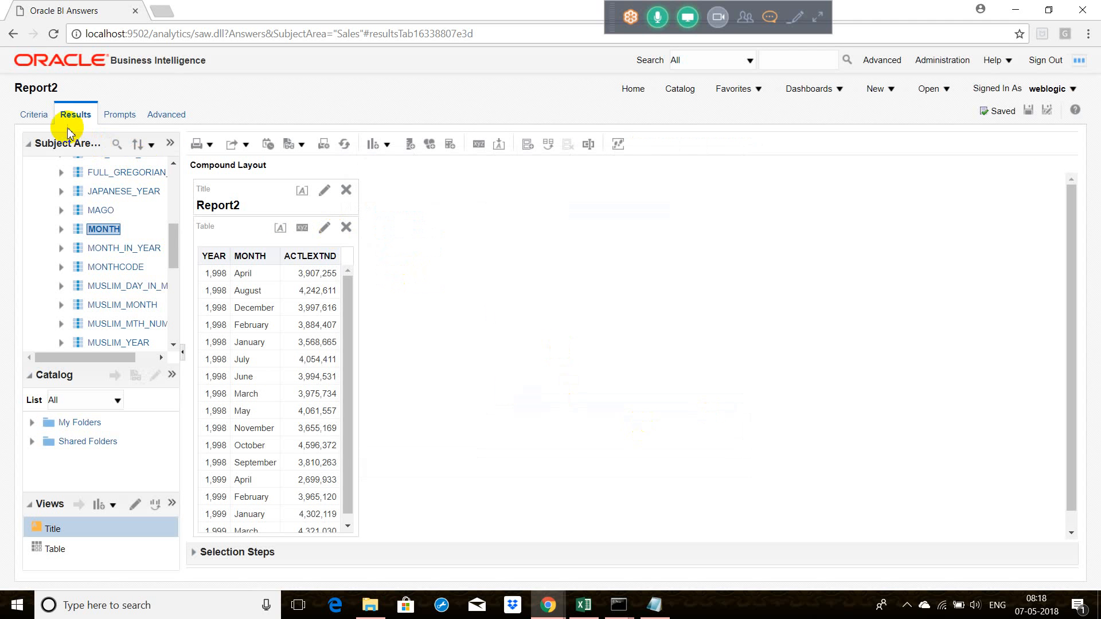
Step: Reopen Report1 for editing from the home page and display its criteria
left_click(636, 90)
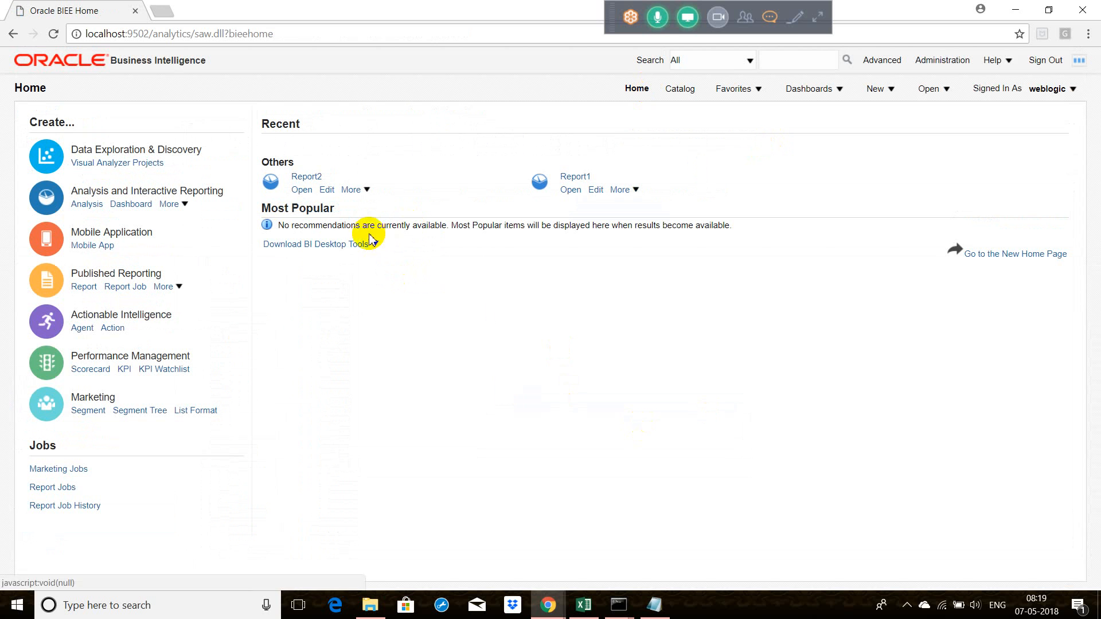
left_click(595, 194)
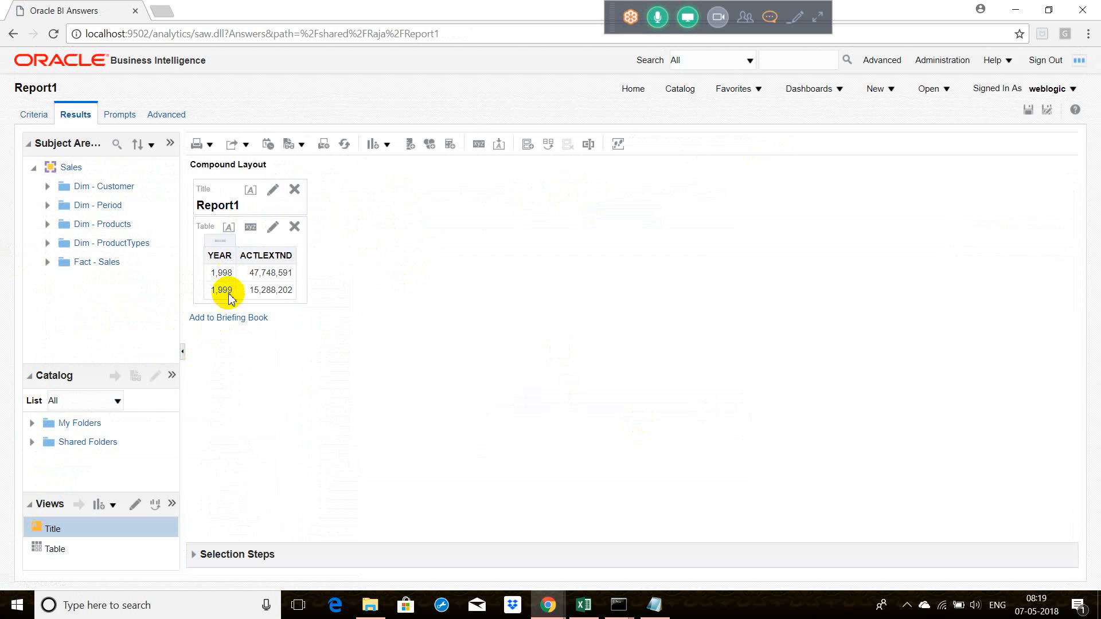
left_click(45, 119)
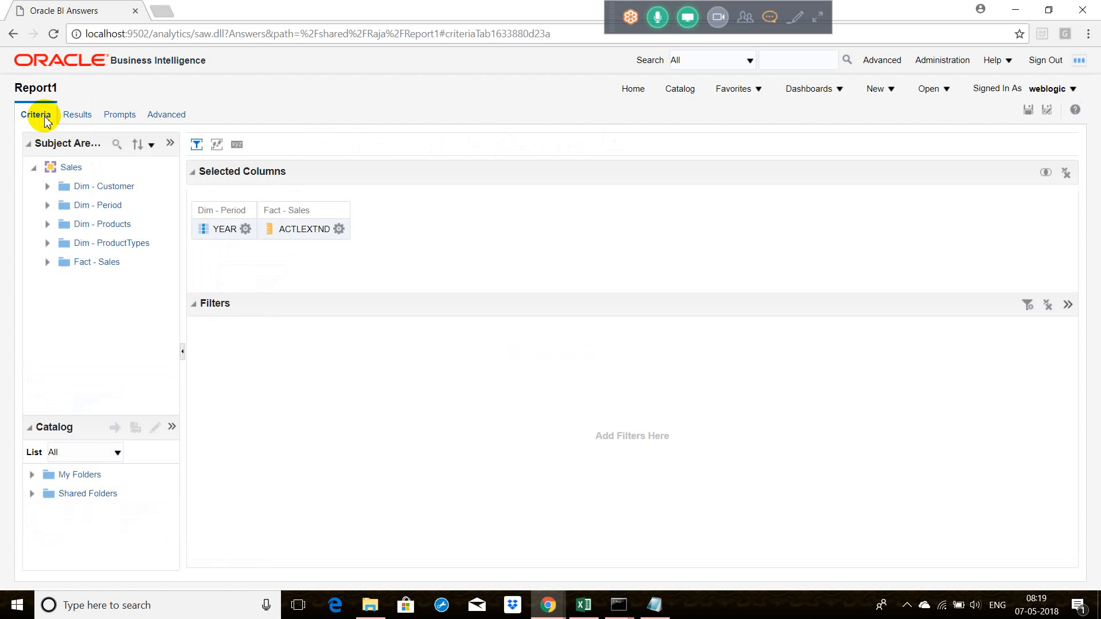
Step: In the YEAR column's interaction properties, set the heading's primary interaction to None and the value's to Action Links
left_click(246, 229)
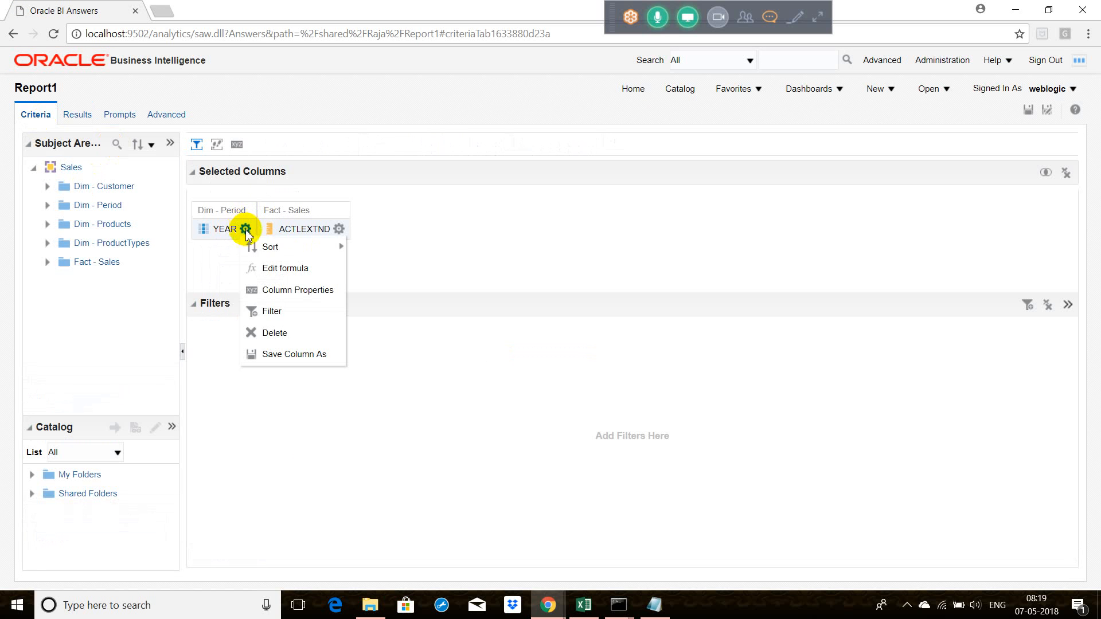
left_click(281, 290)
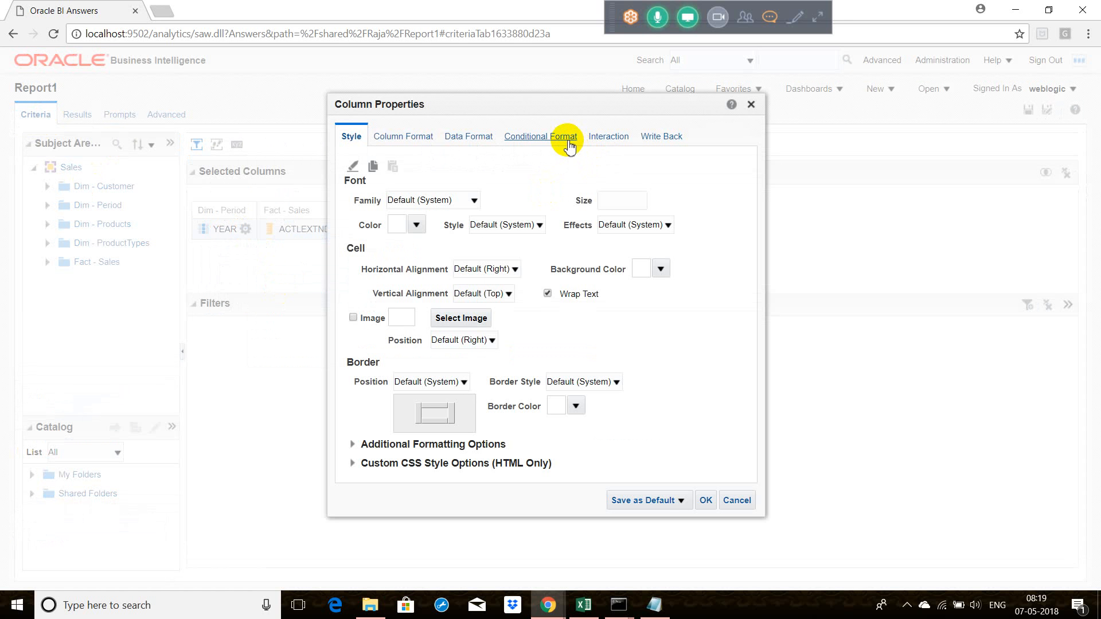
left_click(612, 138)
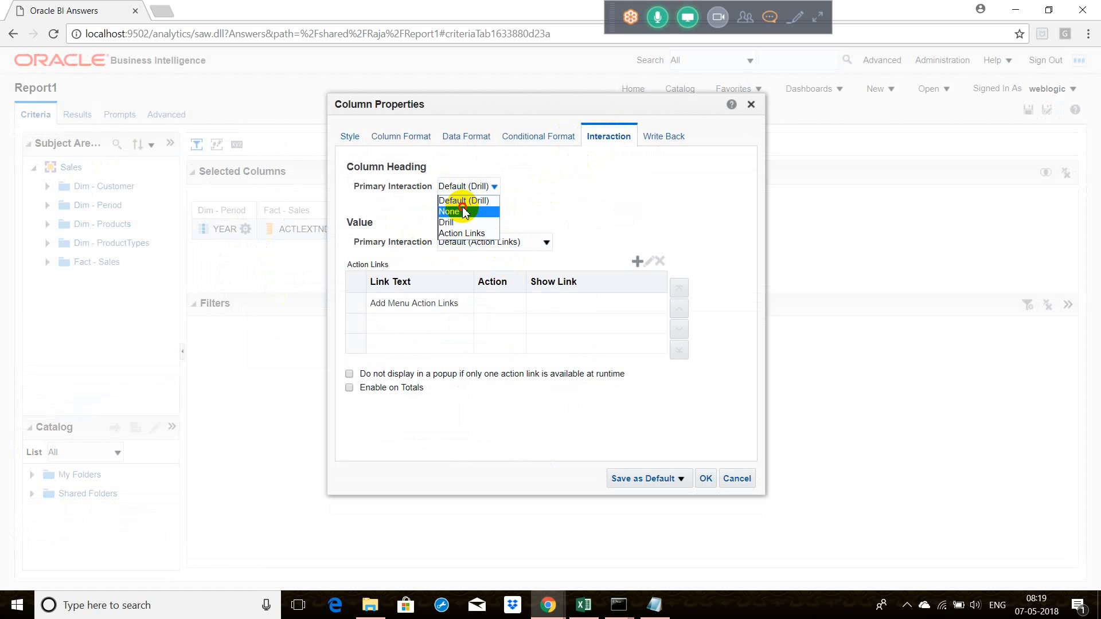
left_click(463, 208)
left_click(480, 244)
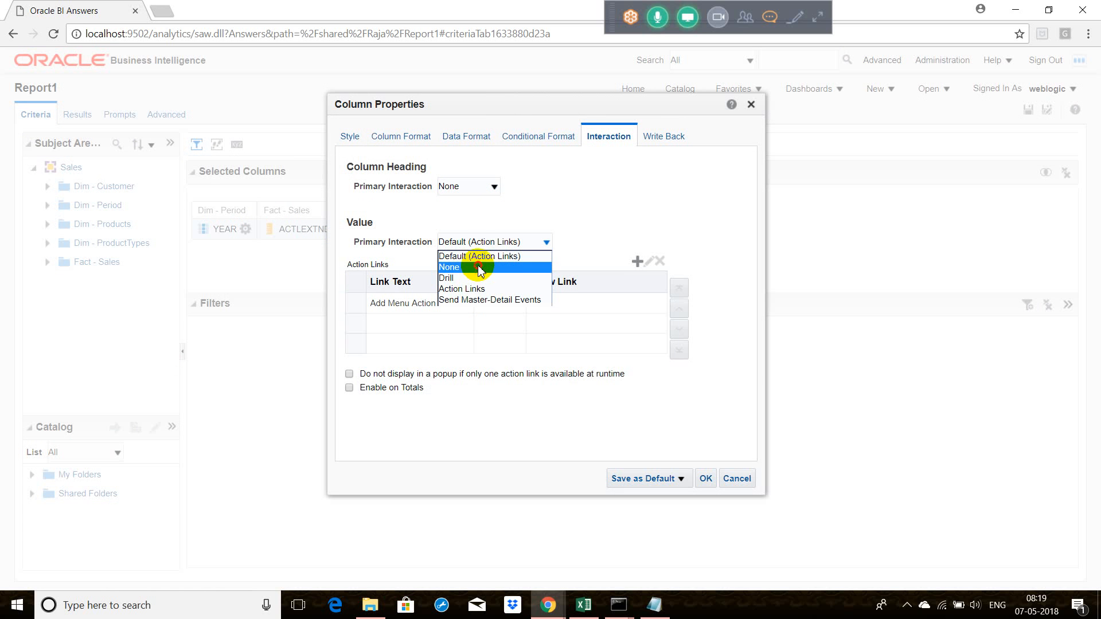
left_click(481, 268)
left_click(454, 242)
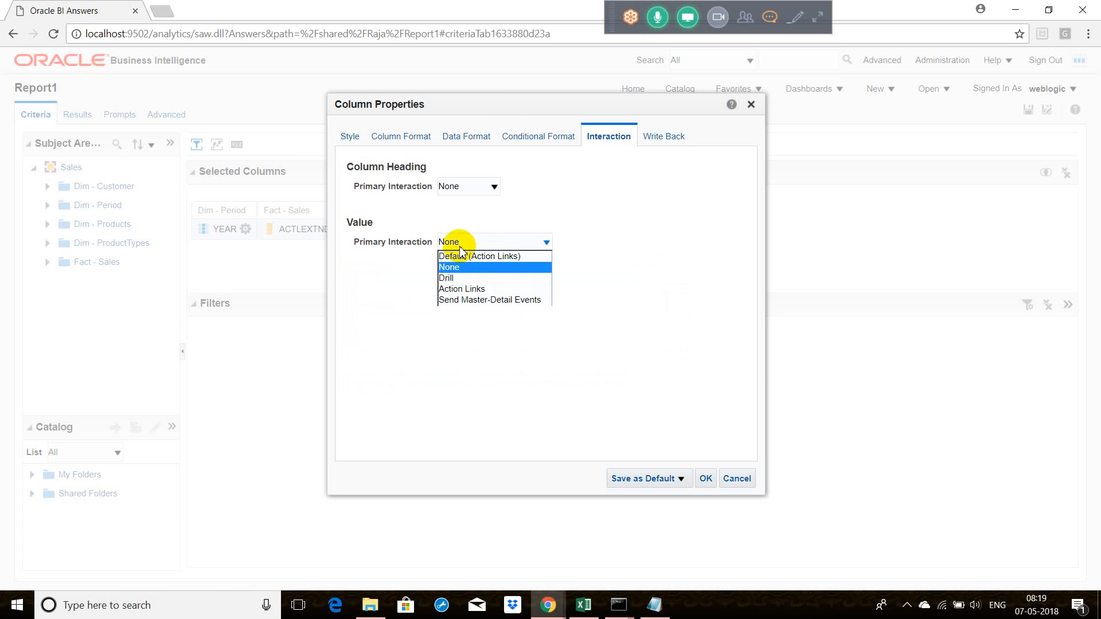
left_click(469, 289)
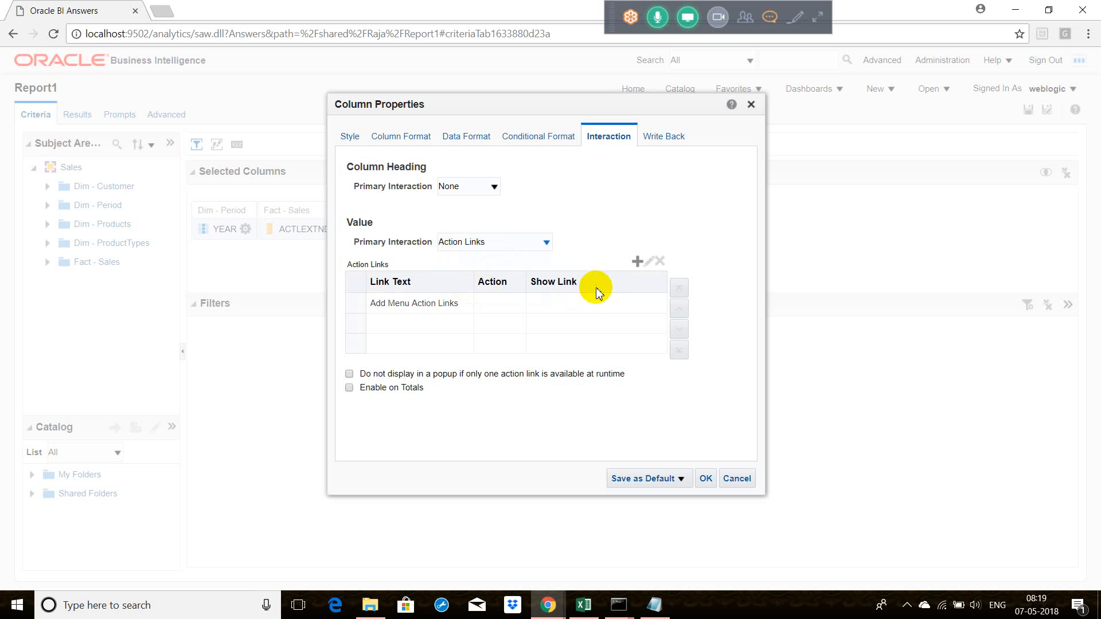
Step: Add an action link with the text "Drill down to next level" that navigates to the BI content Report2, and apply the column properties
left_click(636, 262)
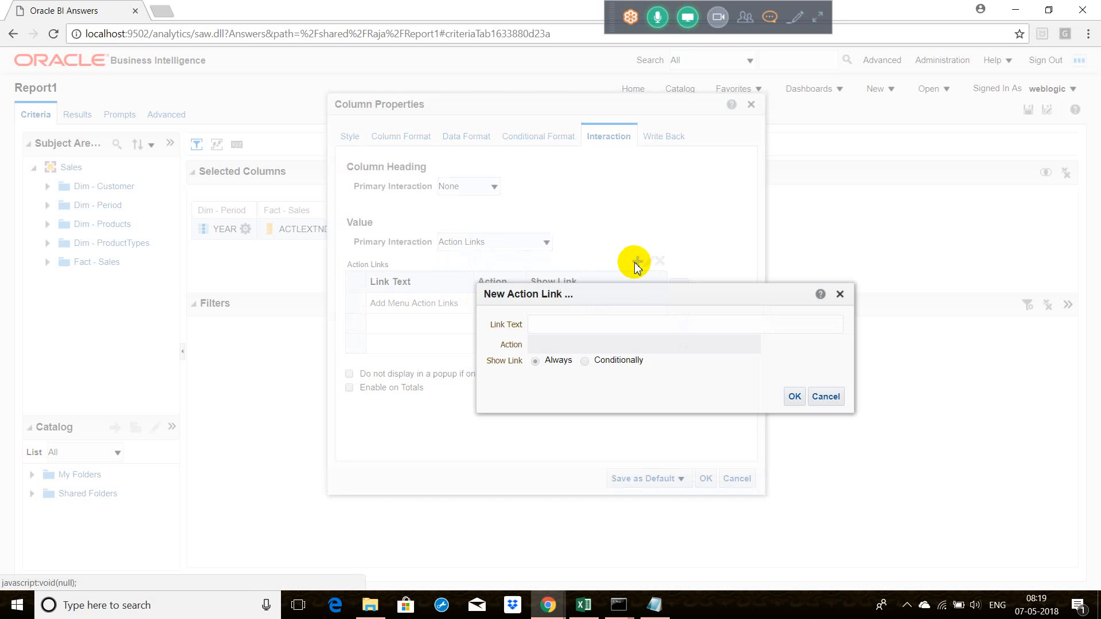
left_click(594, 328)
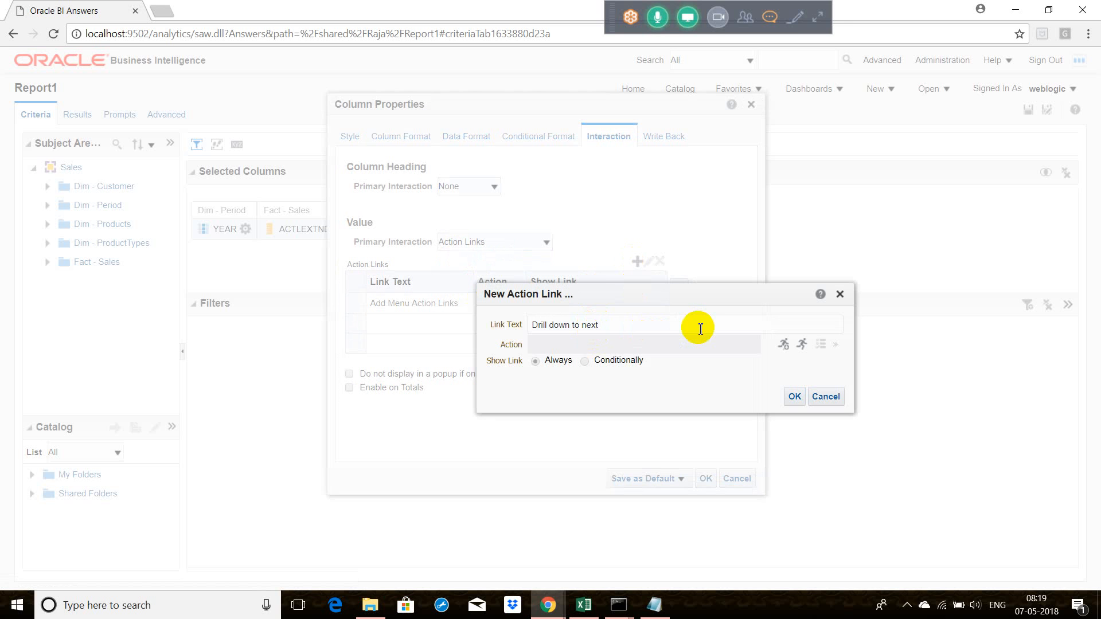
left_click(781, 348)
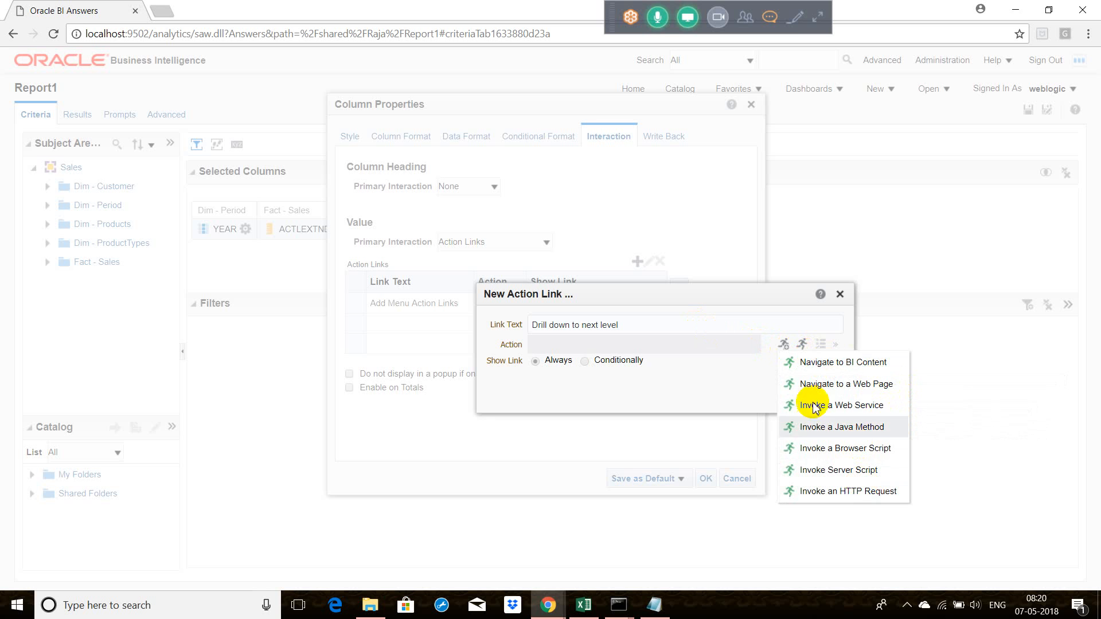
left_click(847, 371)
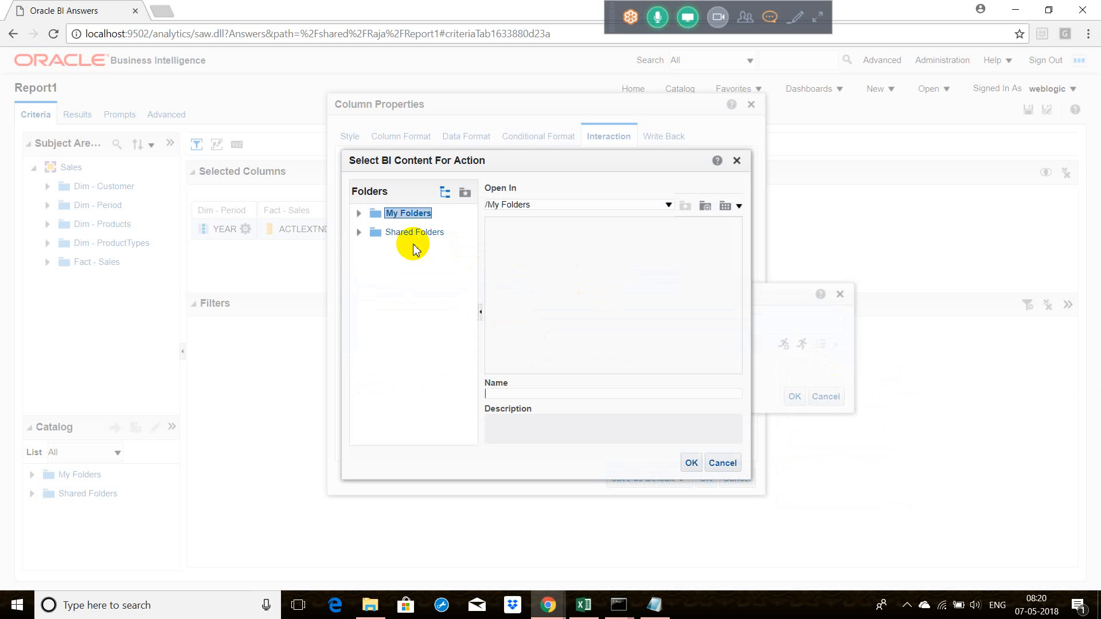
left_click(396, 233)
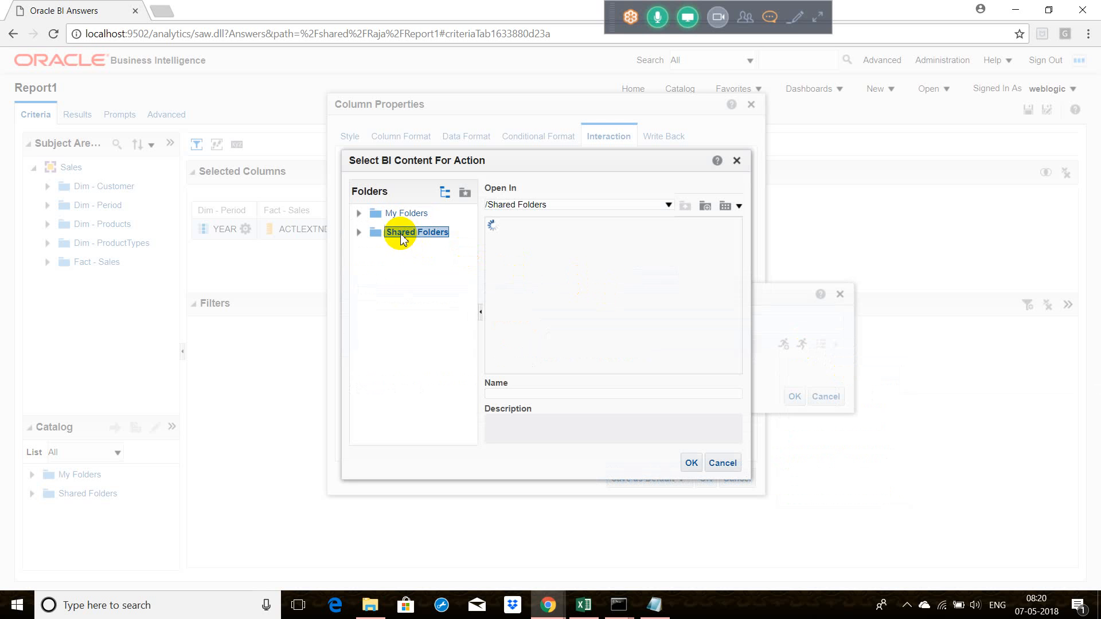
left_click(359, 232)
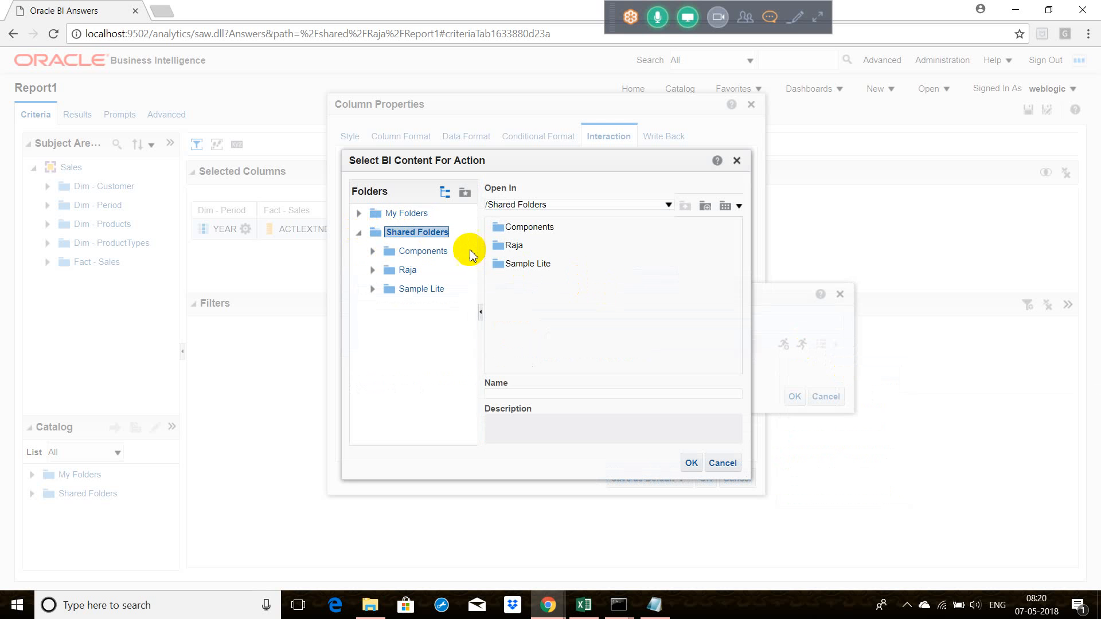
left_click(408, 270)
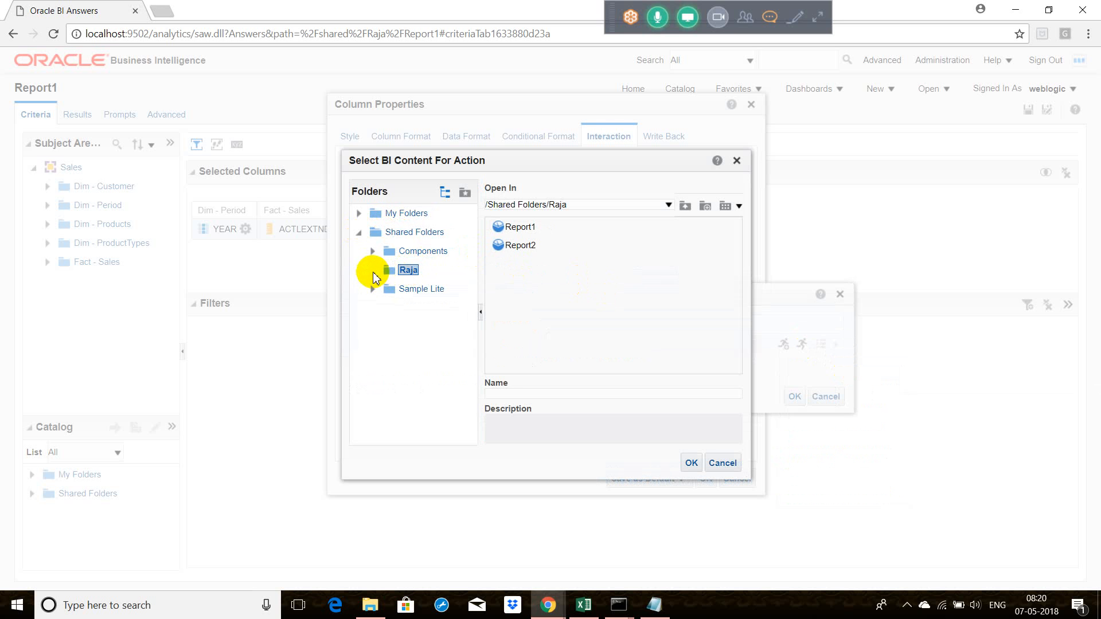
left_click(522, 246)
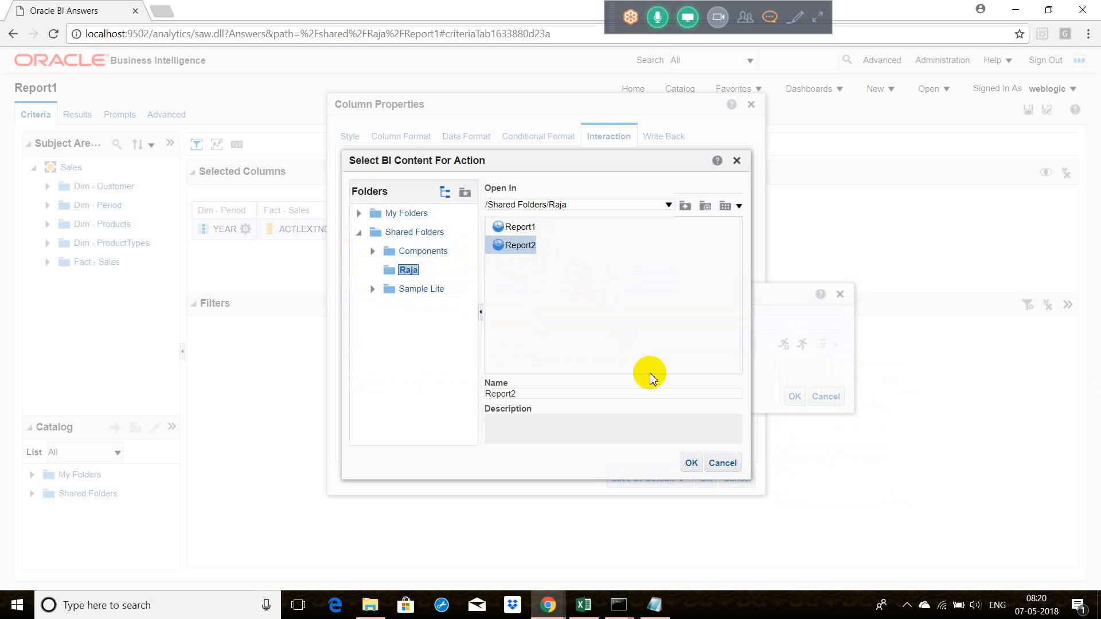
left_click(690, 460)
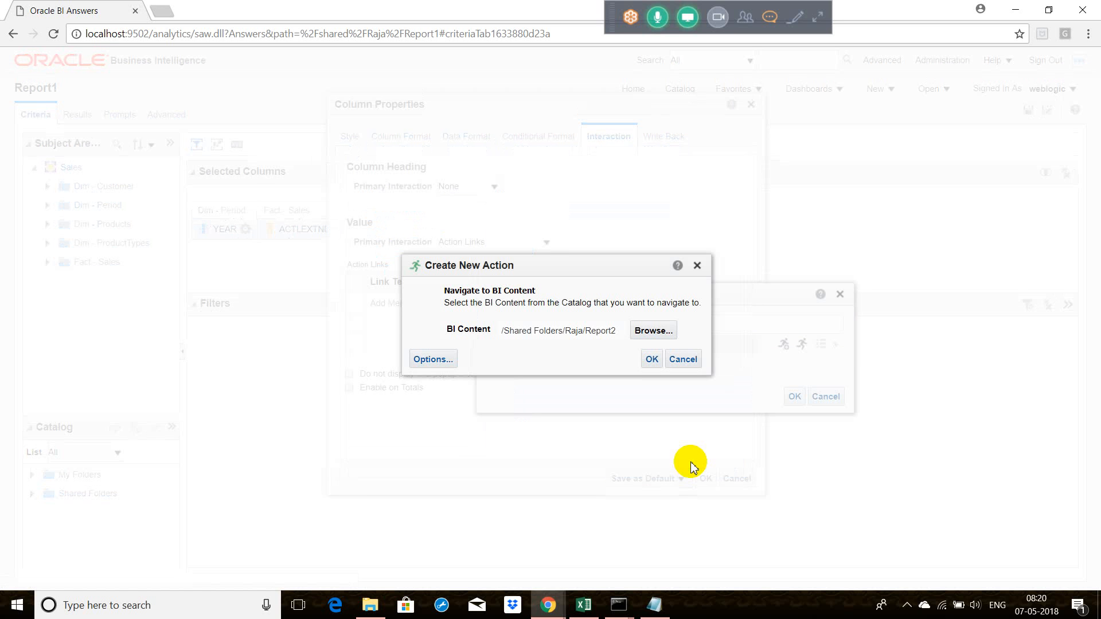
left_click(652, 360)
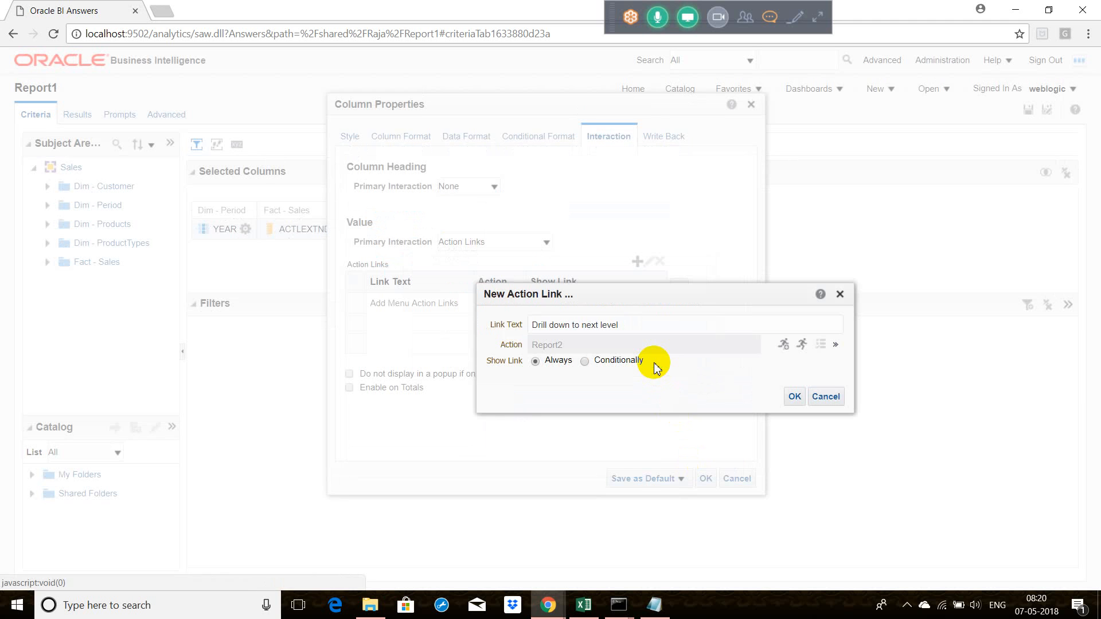
left_click(796, 396)
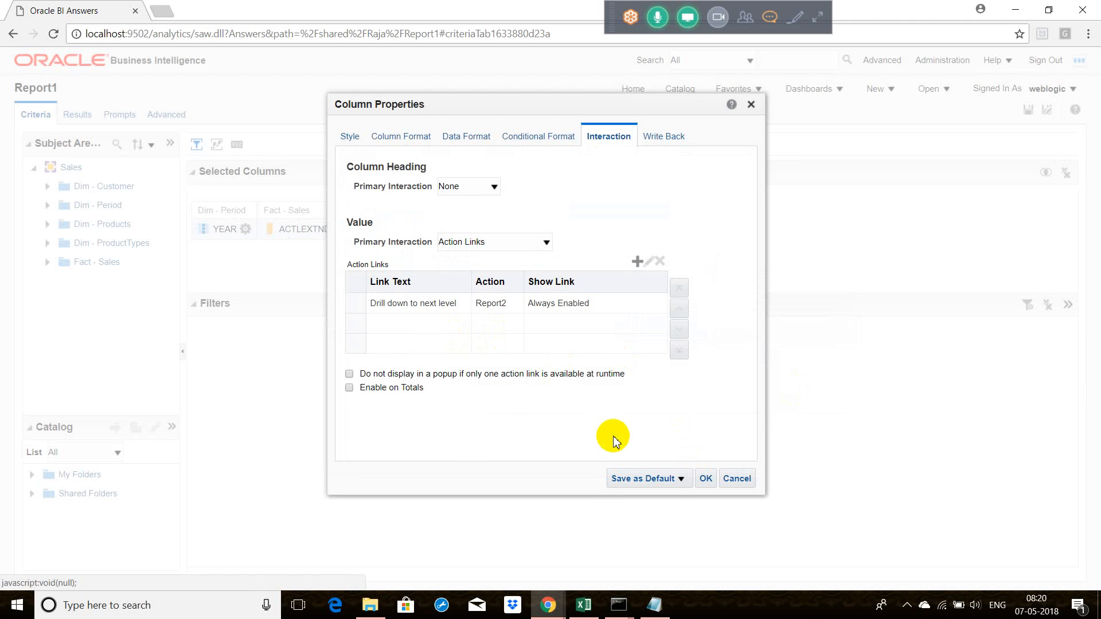
left_click(706, 478)
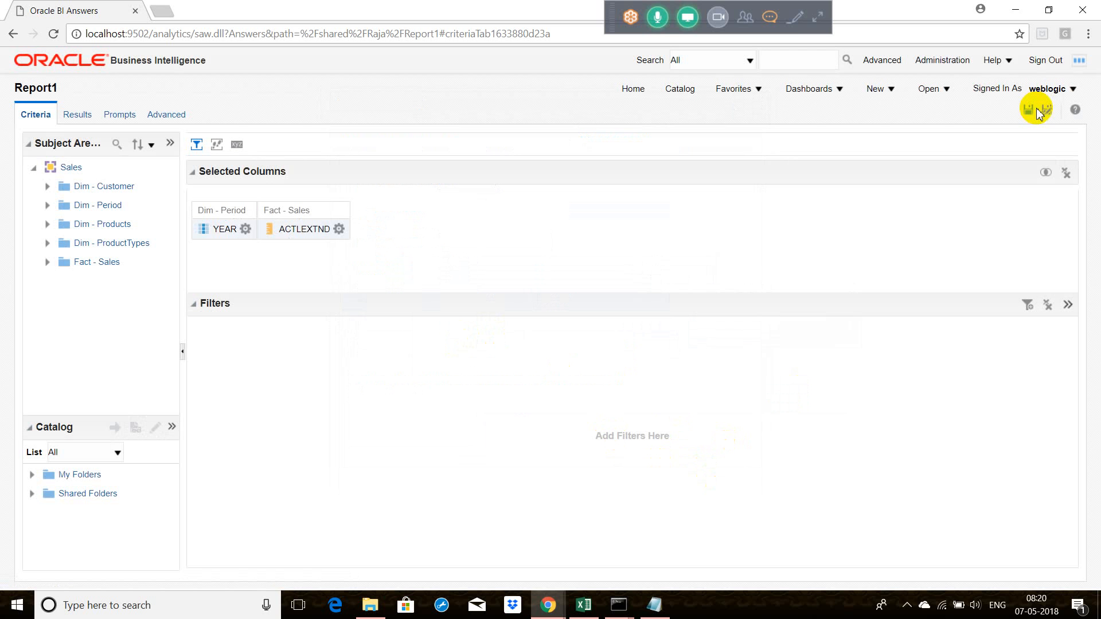
Step: Save Report1 and display its results to show the YEAR values as links
left_click(1031, 109)
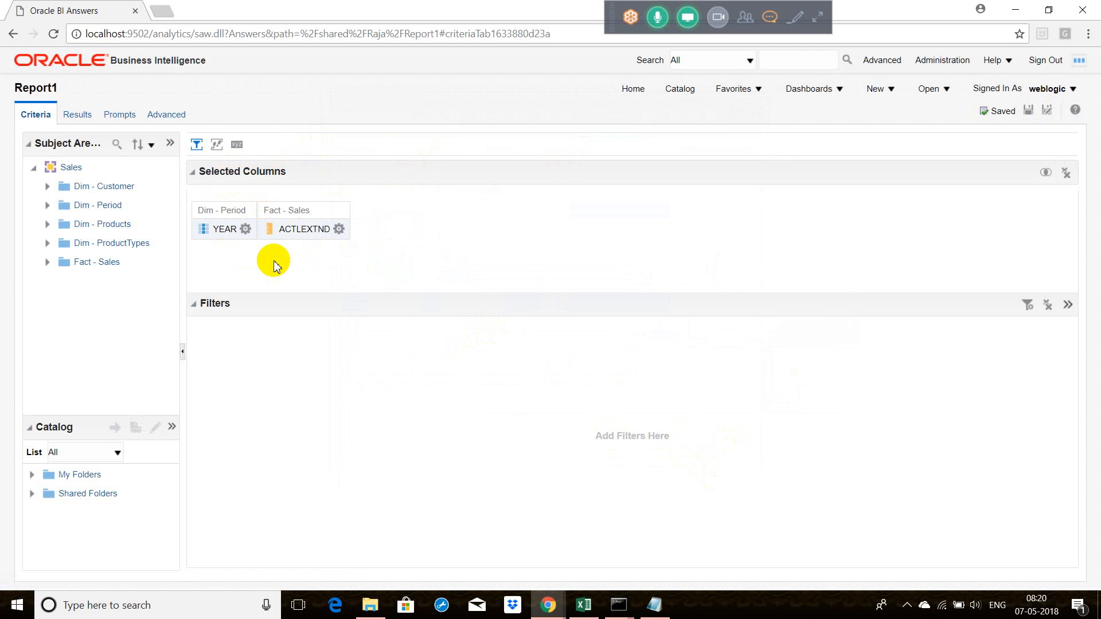
left_click(223, 230)
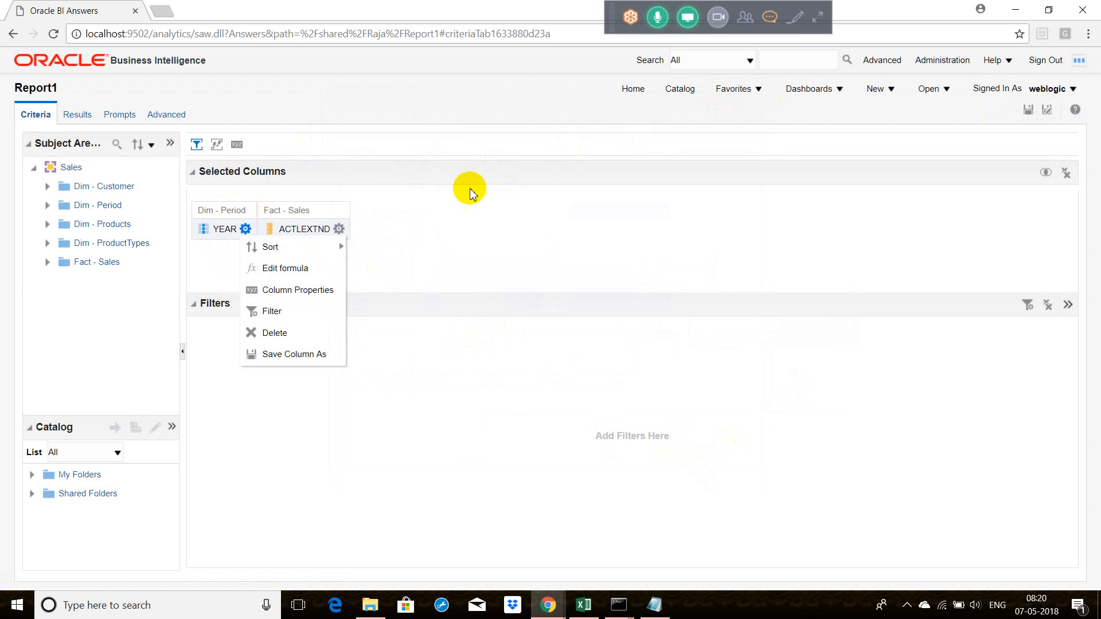
left_click(88, 115)
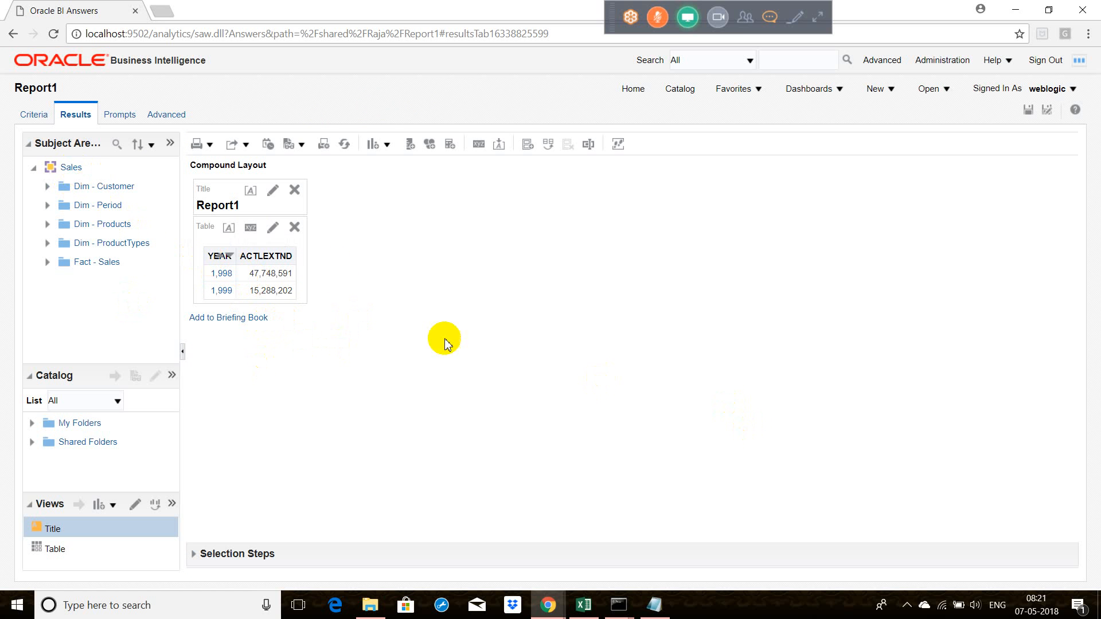
Step: Follow the "Drill down to next level" action link from the 1998 value in Report1 and examine the YEAR rows of Report2
left_click(225, 279)
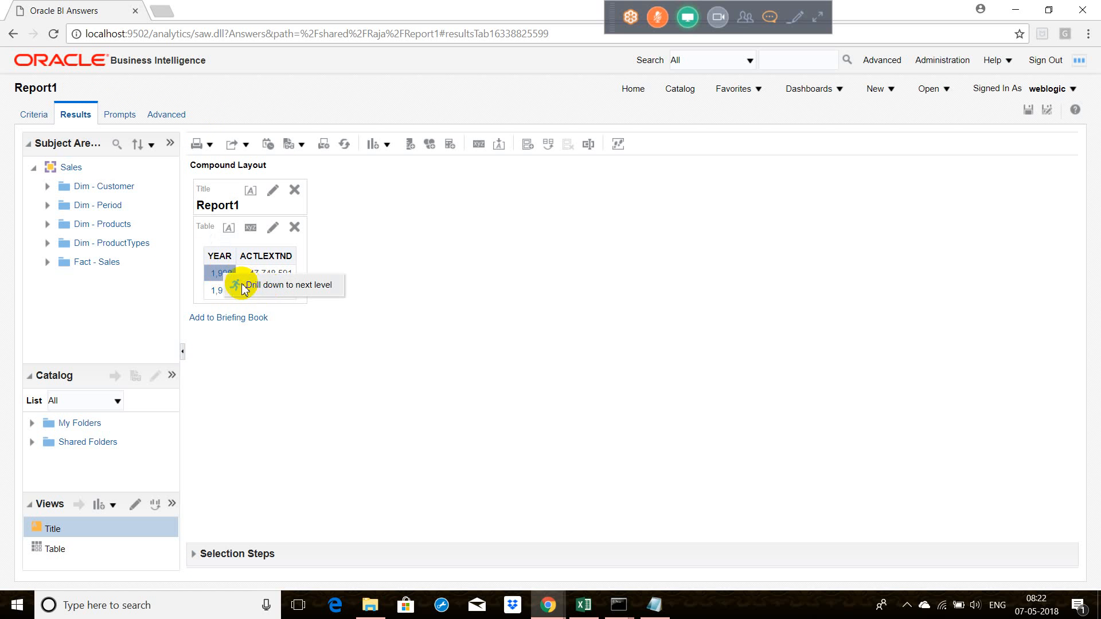
left_click(275, 286)
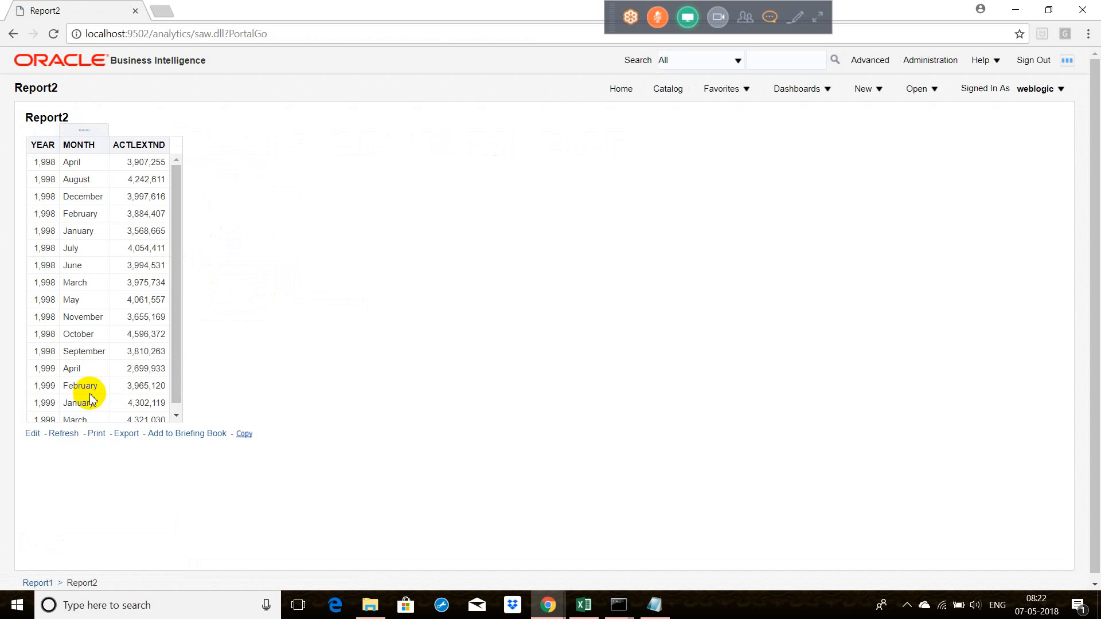
left_click(55, 403)
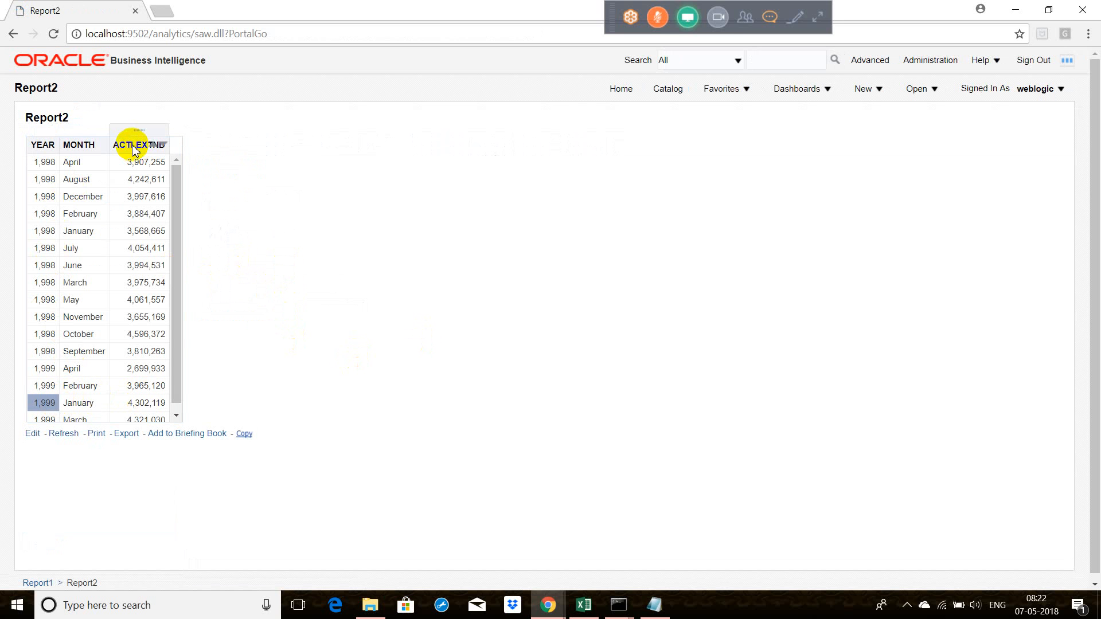
Step: Open Report2 for editing from the home page and display its criteria
left_click(615, 91)
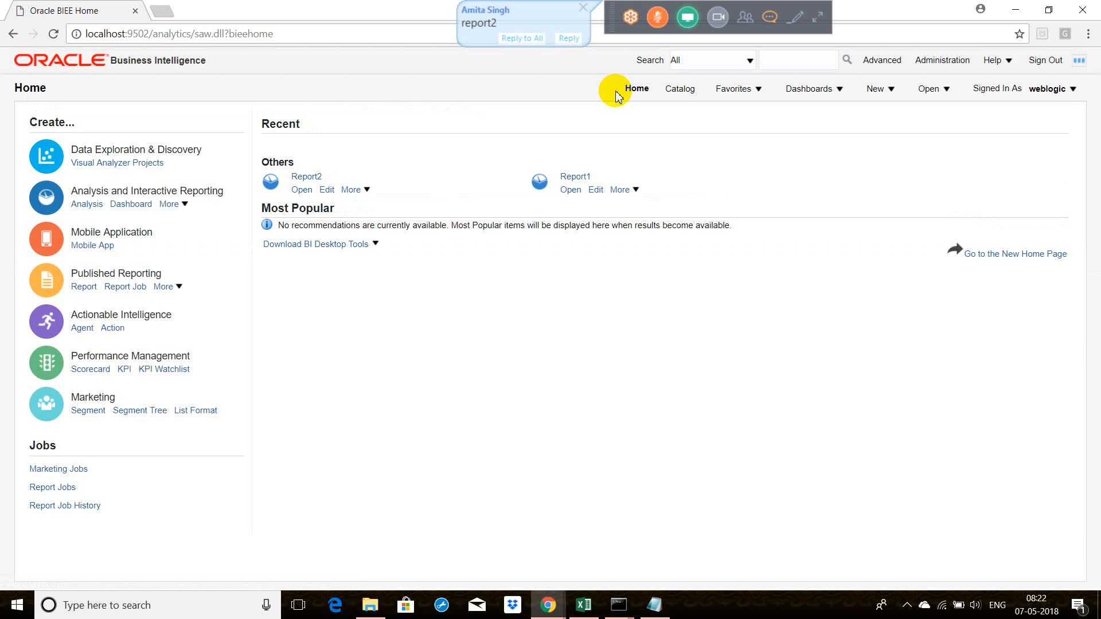
left_click(331, 192)
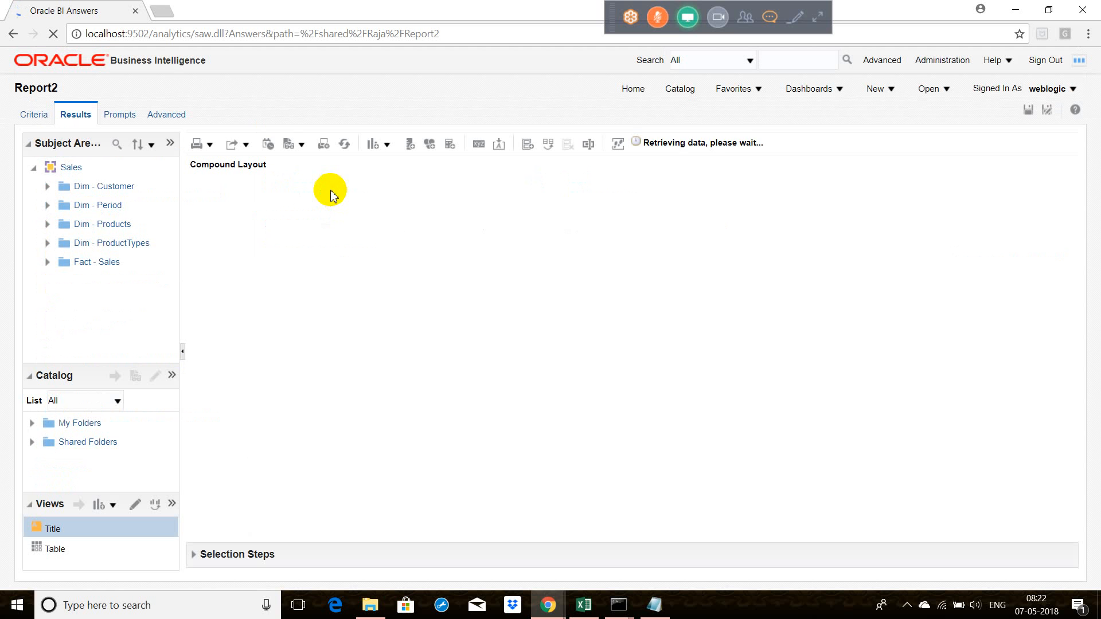
left_click(34, 114)
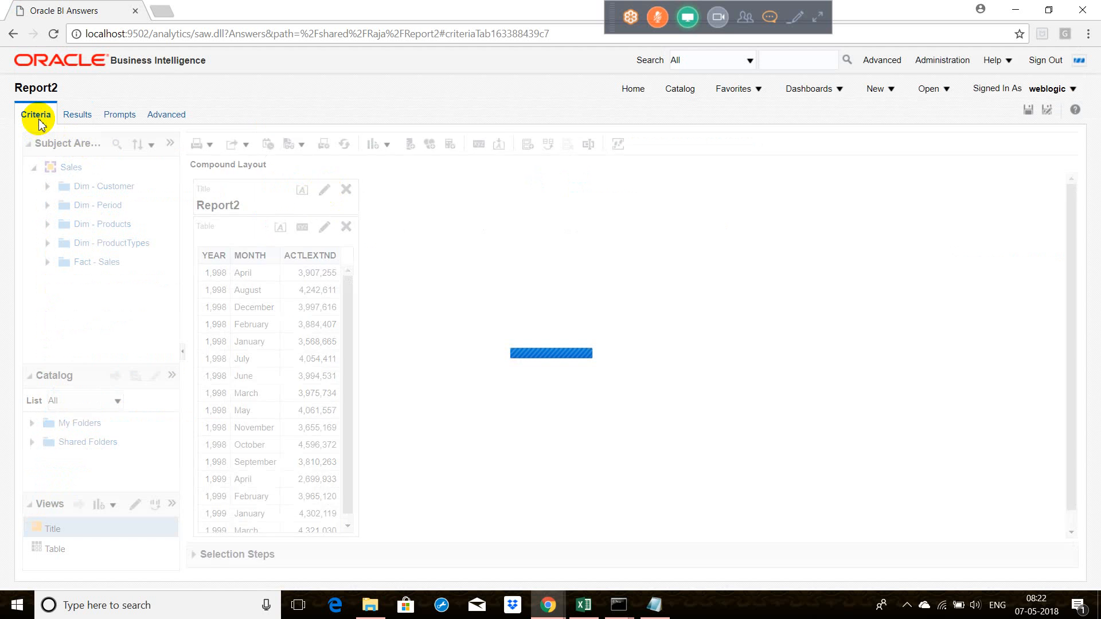
Step: Add a filter on Report2's YEAR column with the operator "is prompted" and save the report
left_click(245, 228)
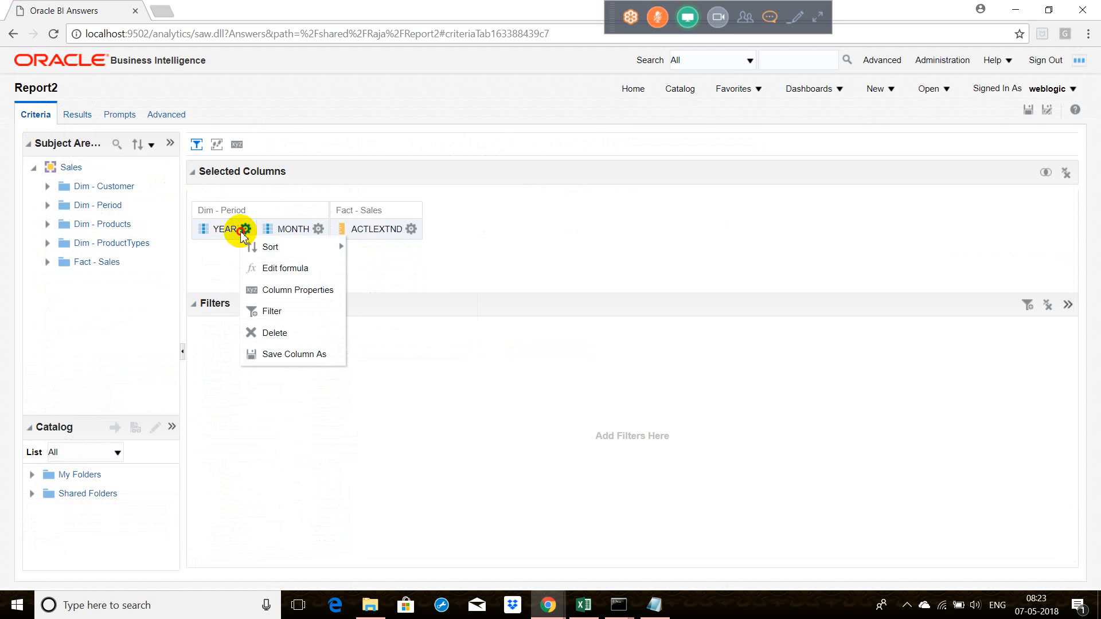
left_click(273, 312)
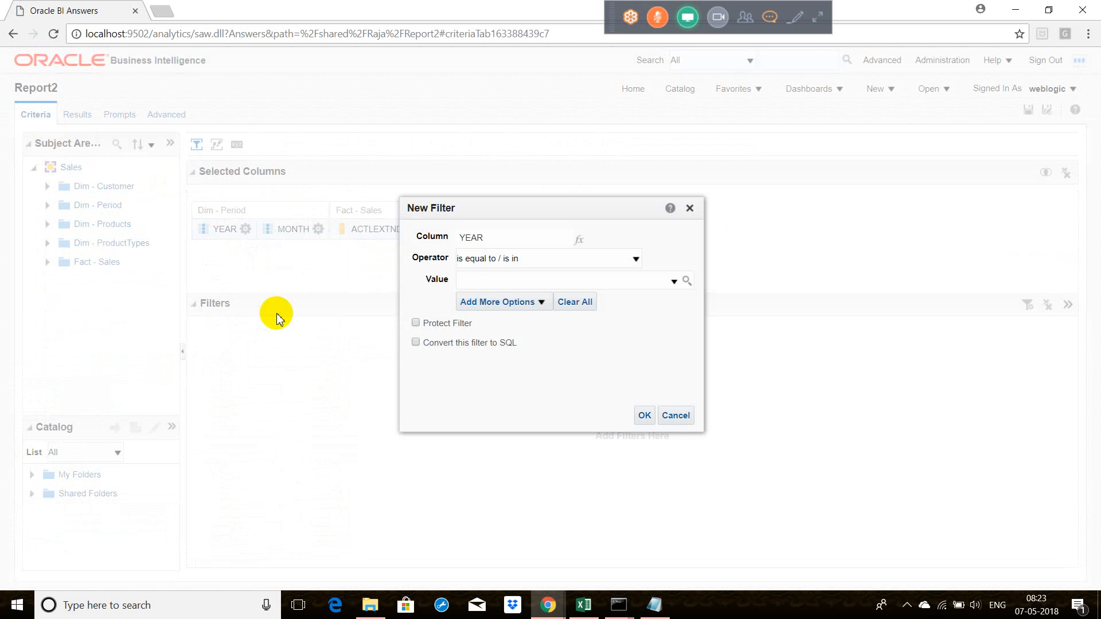
left_click(633, 259)
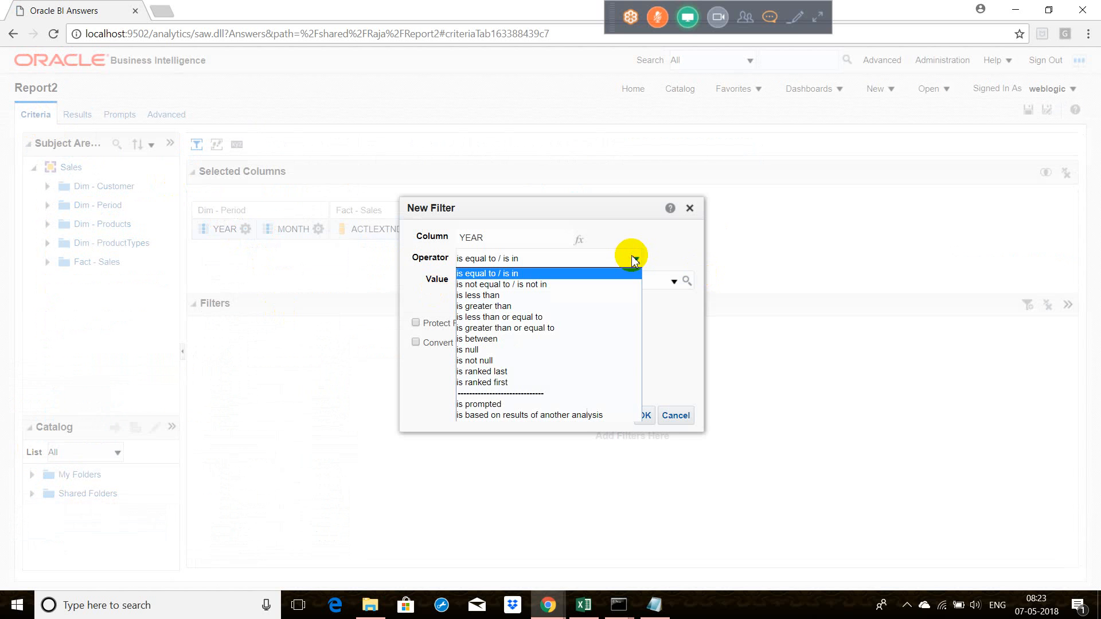
left_click(519, 404)
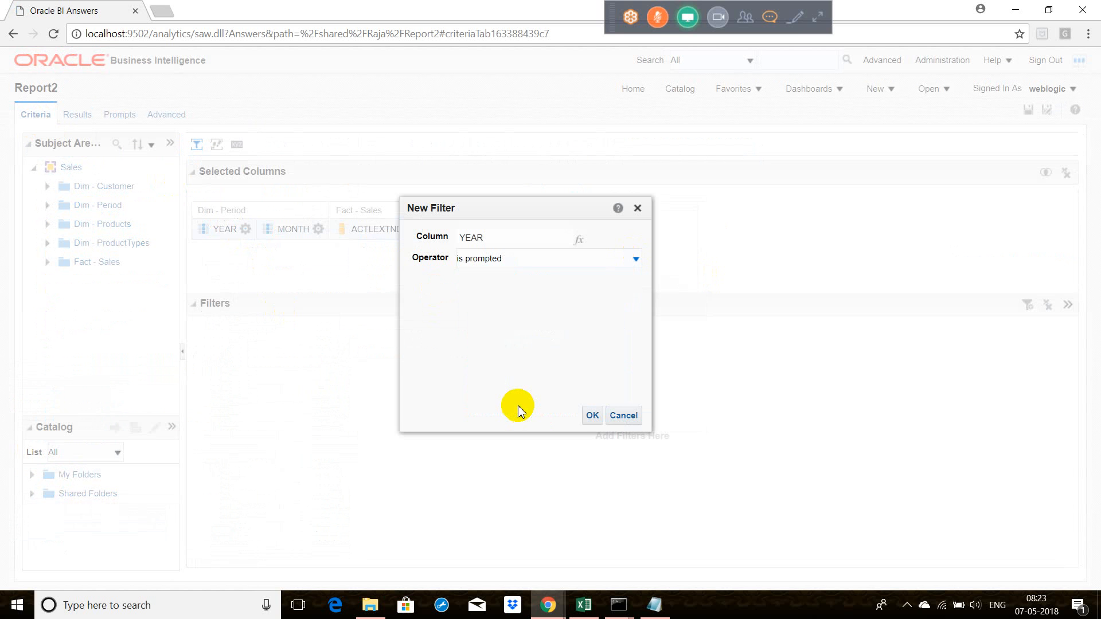
left_click(593, 416)
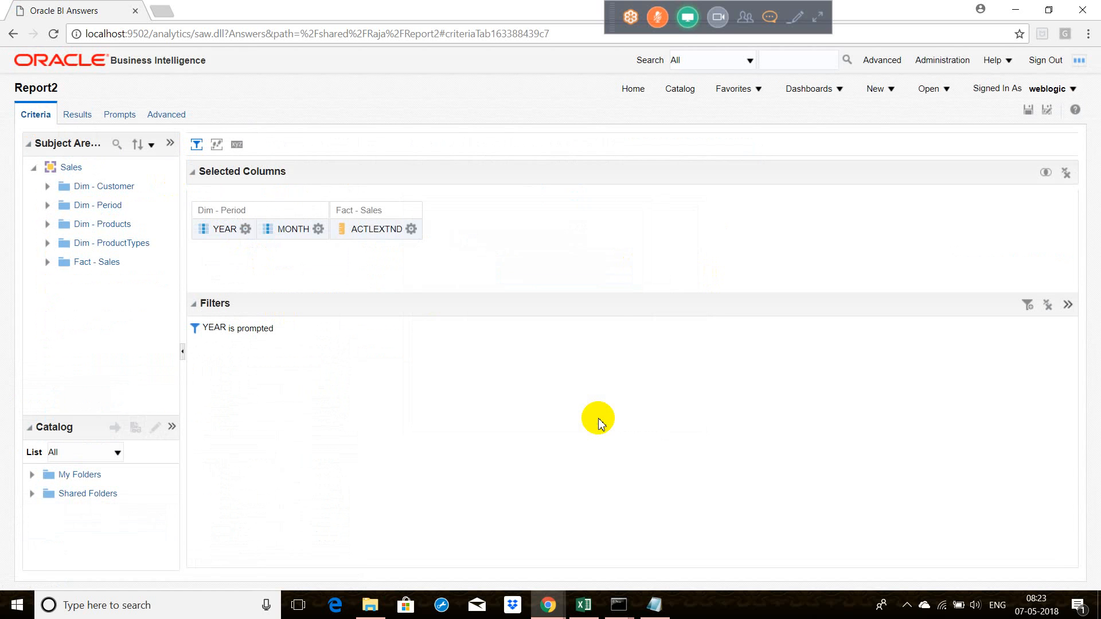
left_click(1030, 111)
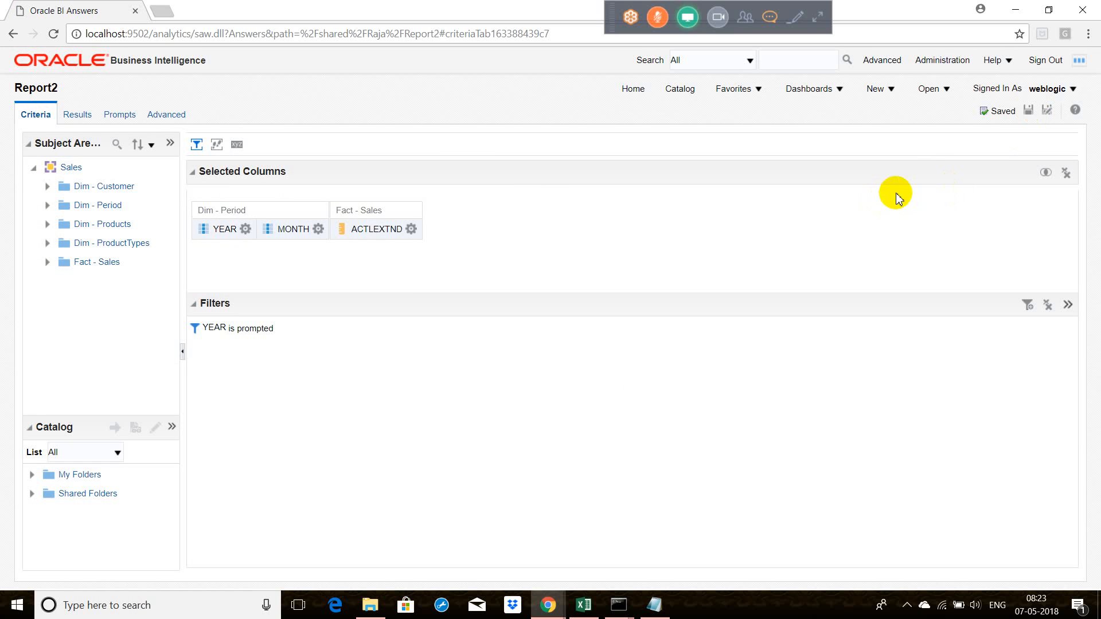
Step: Reopen Report1 for editing from the home page and follow the "Drill down to next level" link from its 1999 value
left_click(633, 89)
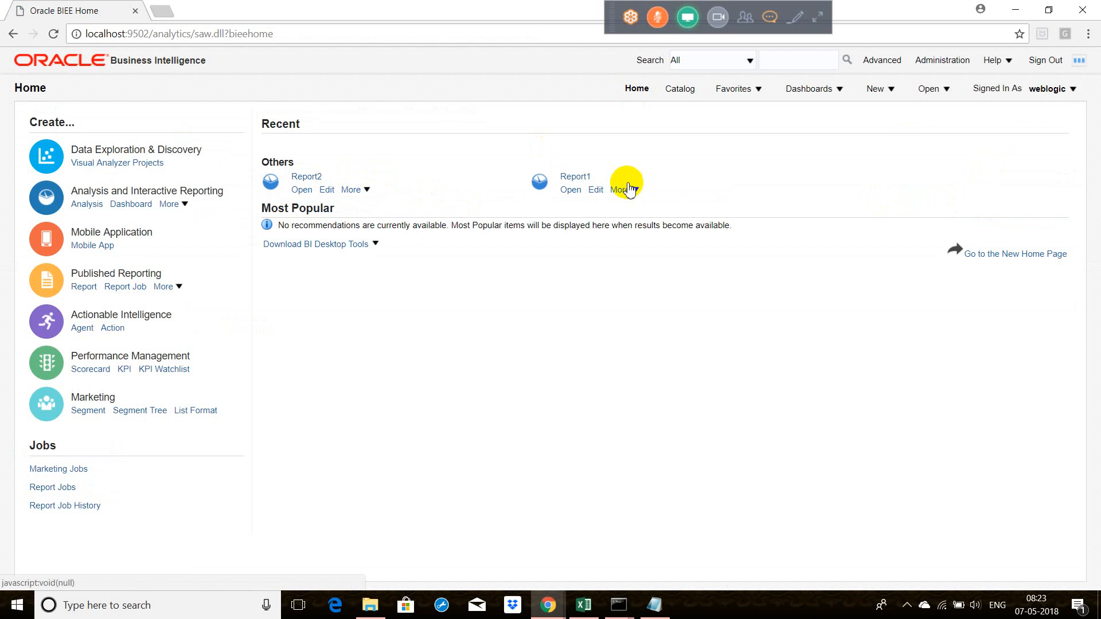
left_click(591, 191)
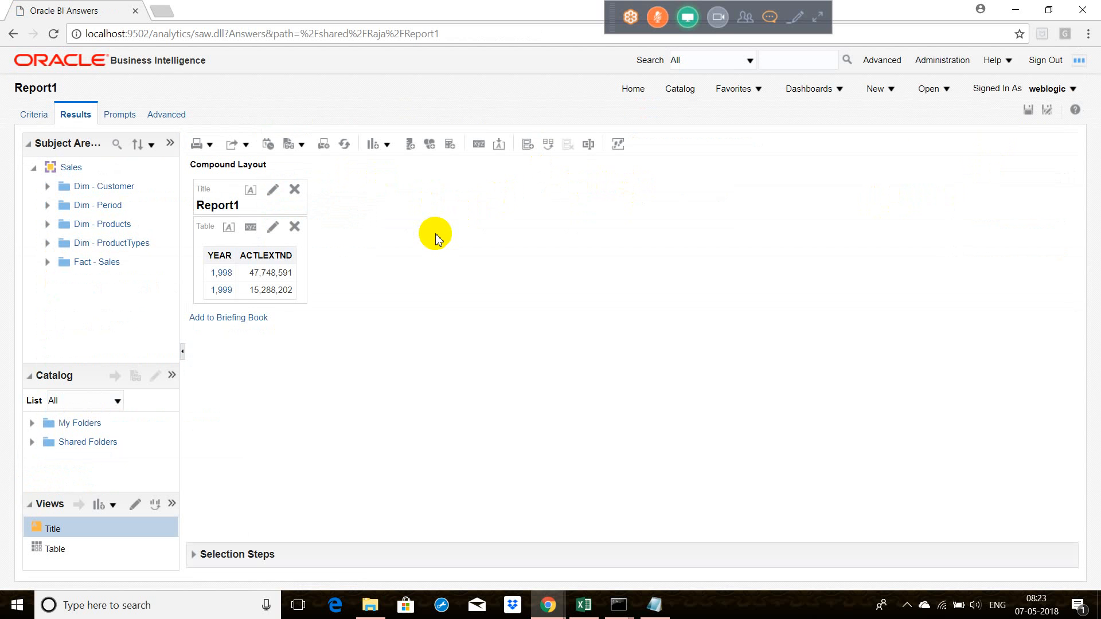
left_click(221, 290)
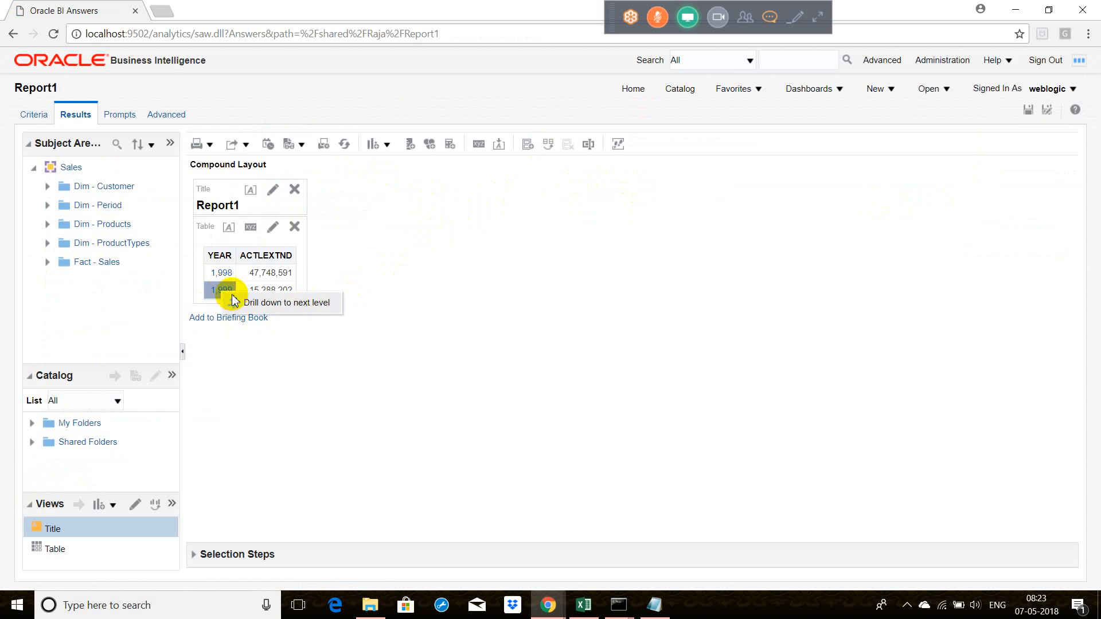
left_click(291, 308)
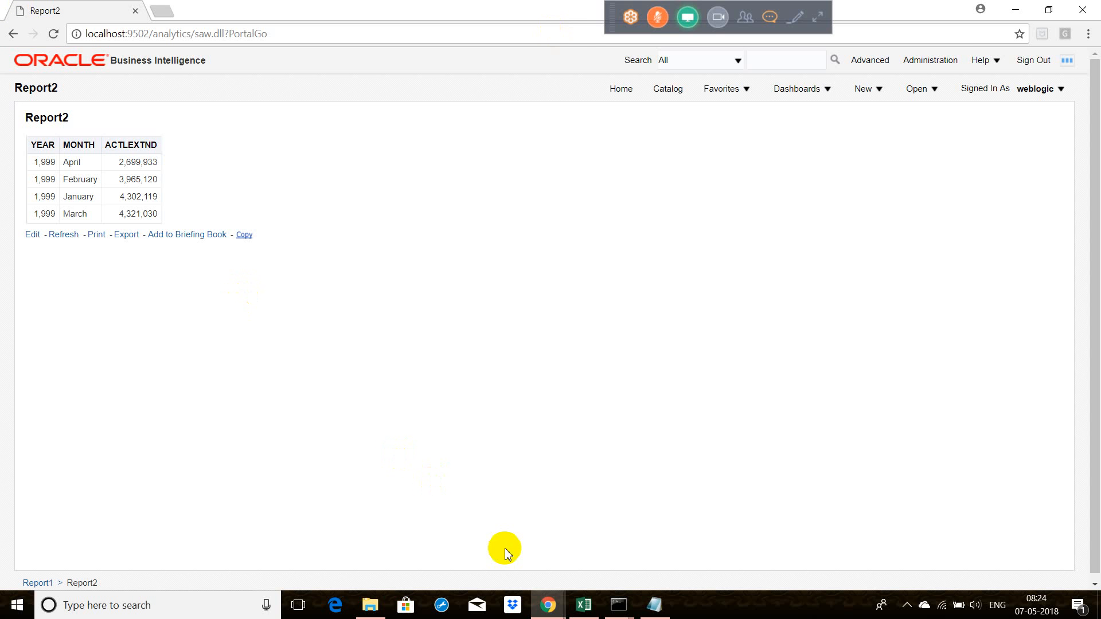
Step: Switch to the Excel workbook and review the planned layouts and filters of Report 1, Report2 and Report3 on Sheet1
left_click(592, 605)
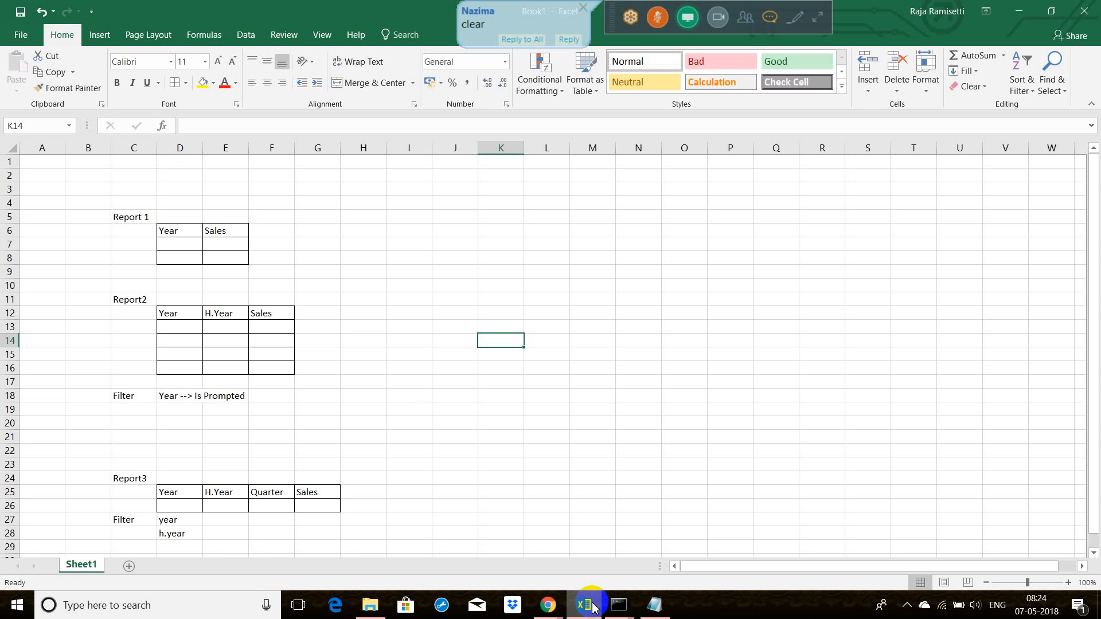
left_click(198, 235)
left_click(218, 339)
left_click(218, 518)
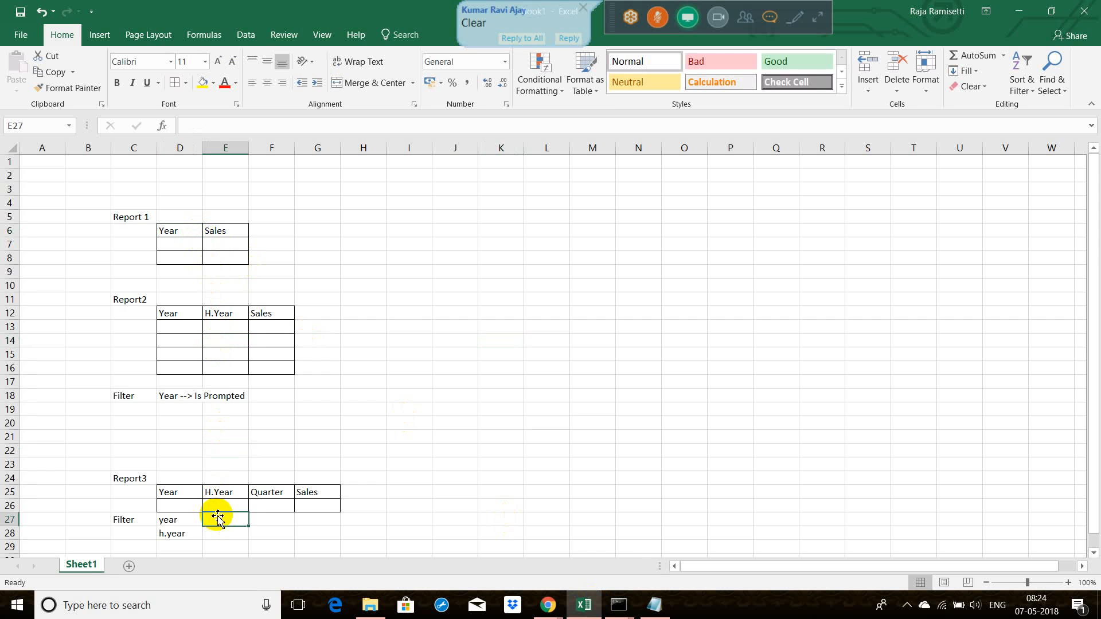
left_click(220, 358)
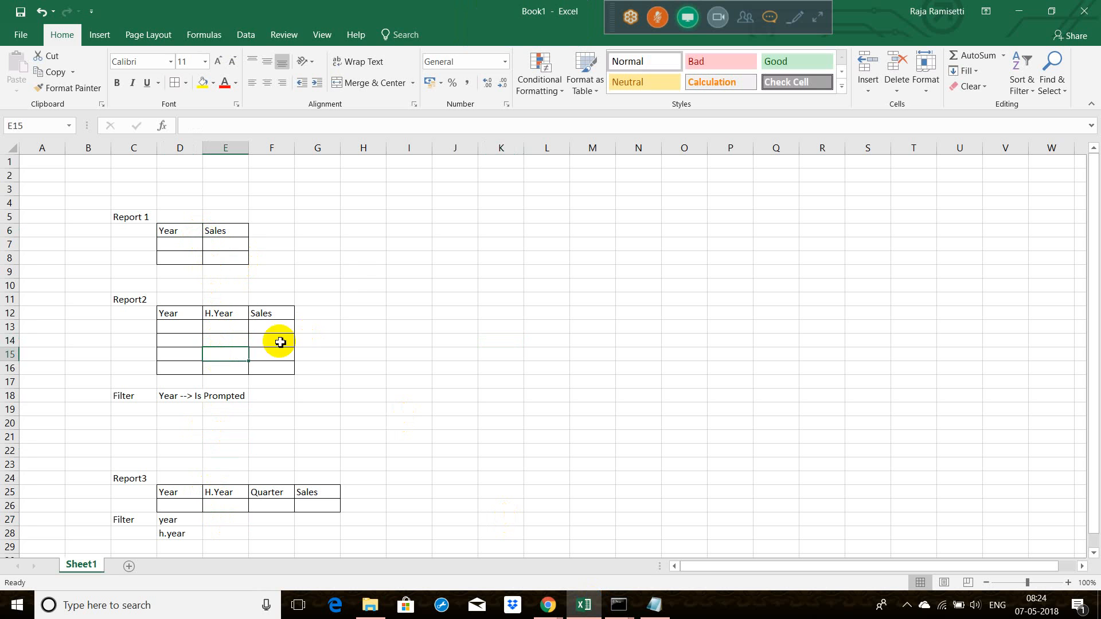
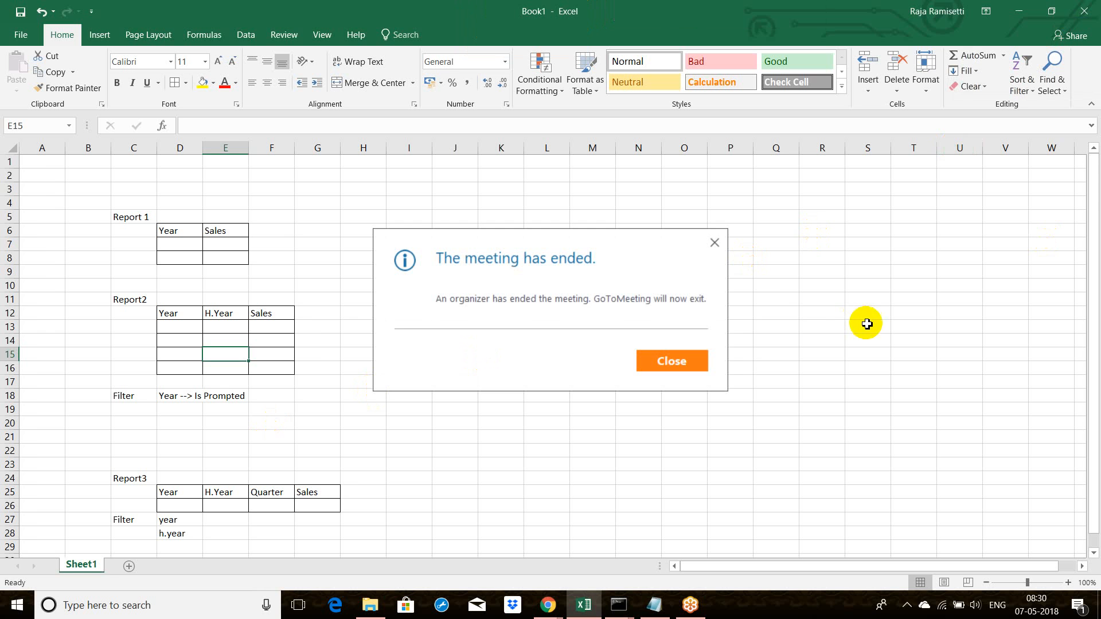
Step: Dismiss the meeting-ended notice and save the workbook as an Excel Workbook named 07-05-2018 in the Documents folder
left_click(701, 363)
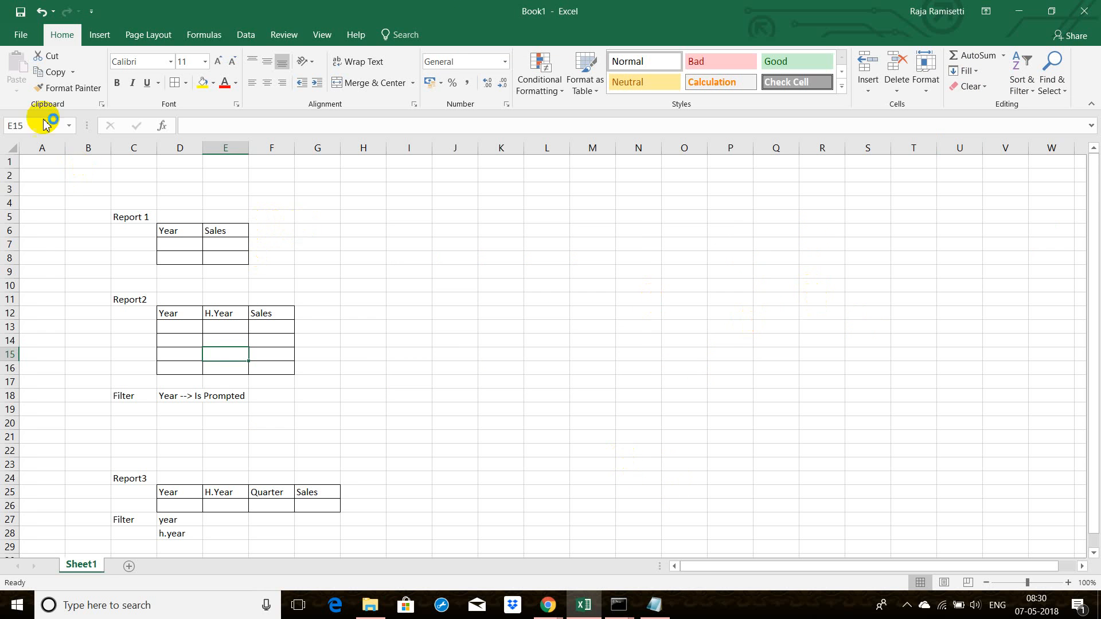
left_click(21, 11)
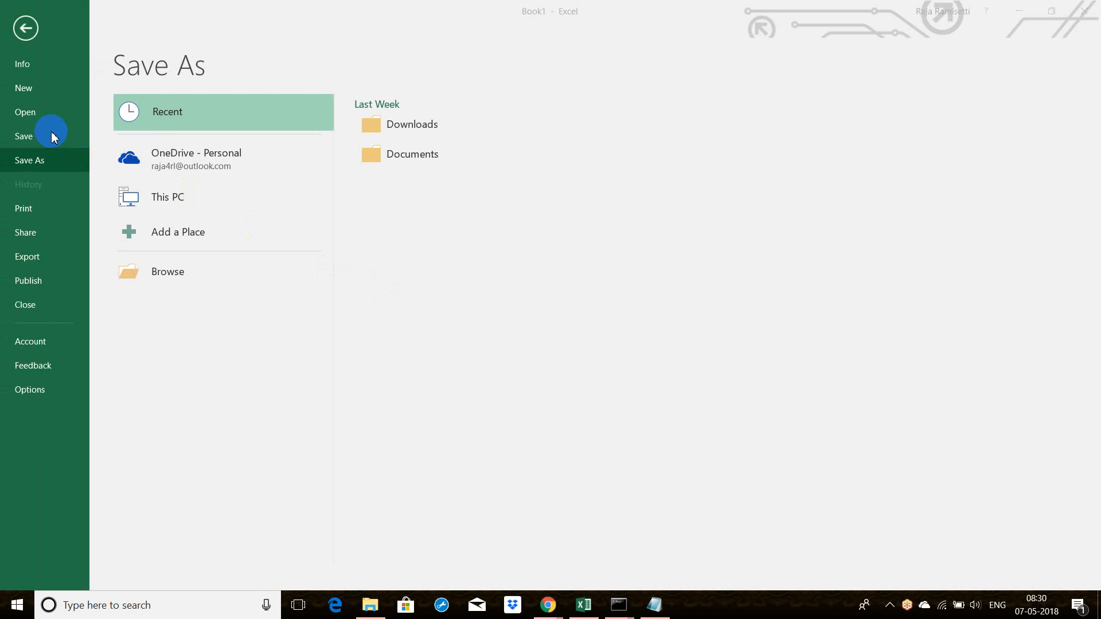
left_click(70, 143)
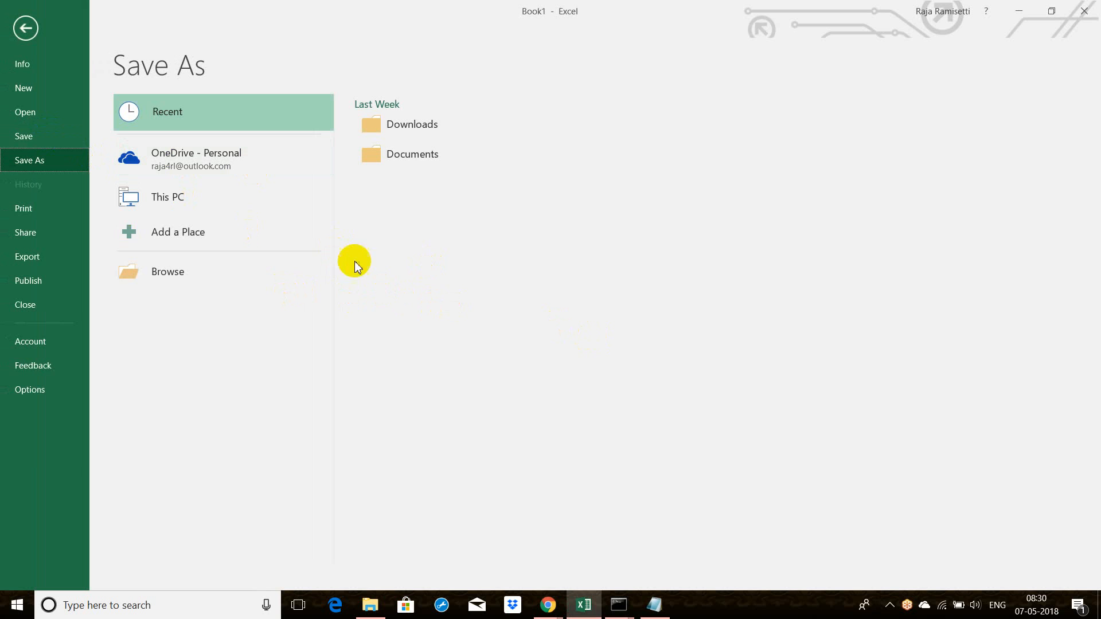
left_click(281, 254)
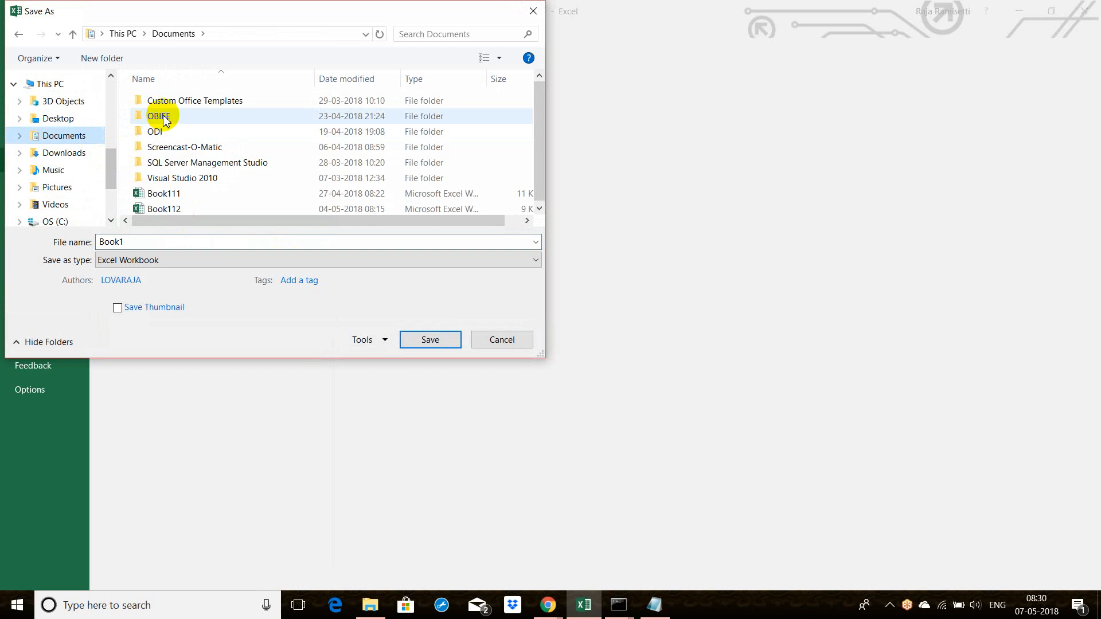
left_click(164, 117)
left_click(158, 240)
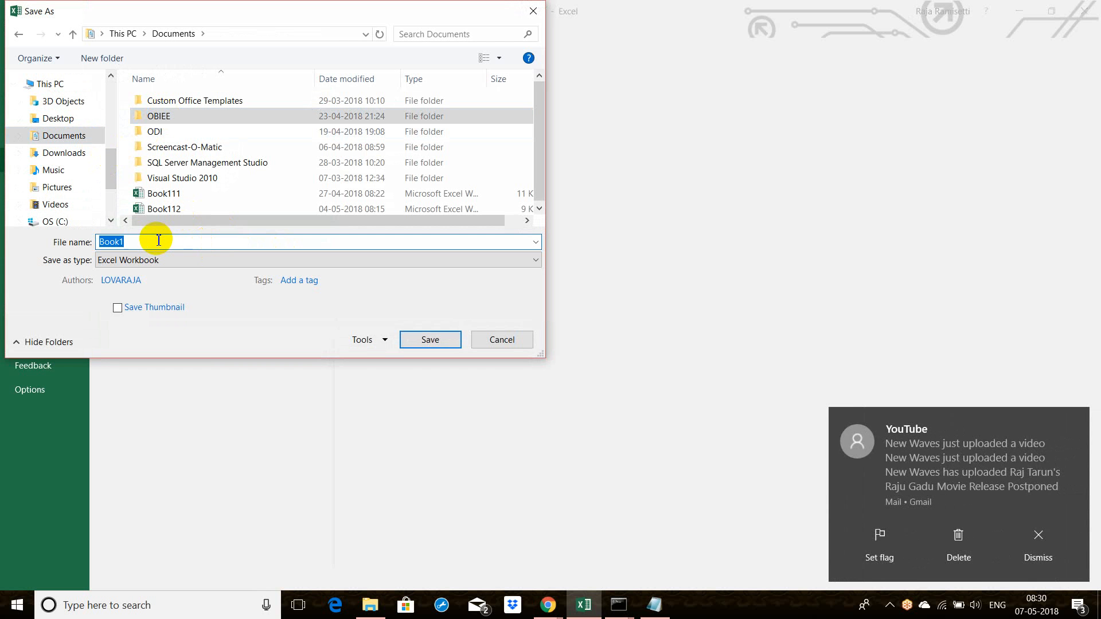
key("BackSpace")
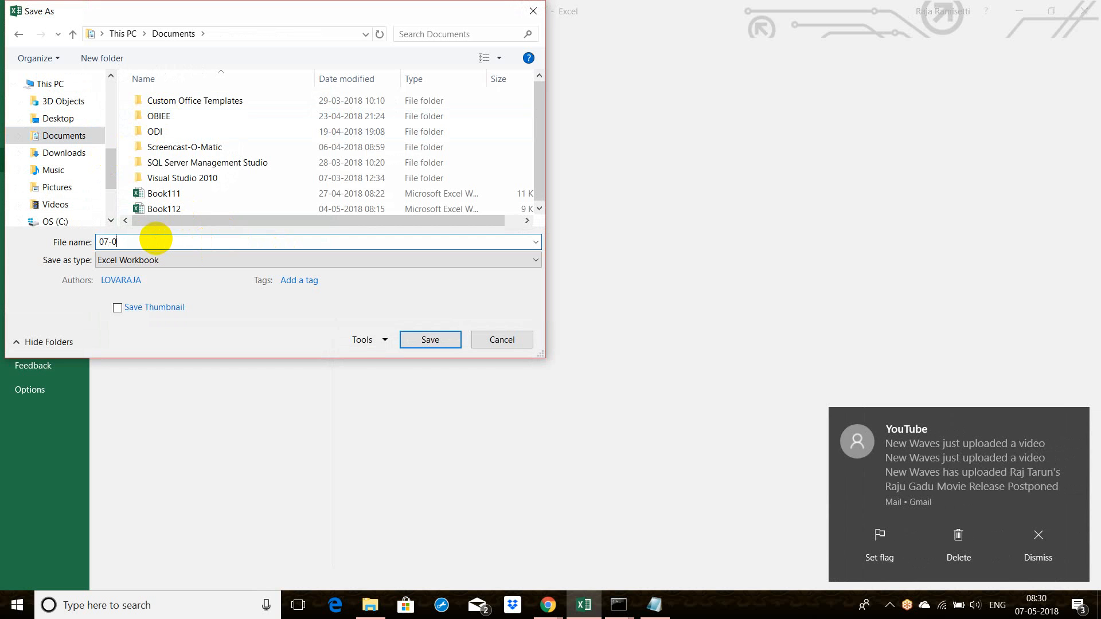
type("07-05-20")
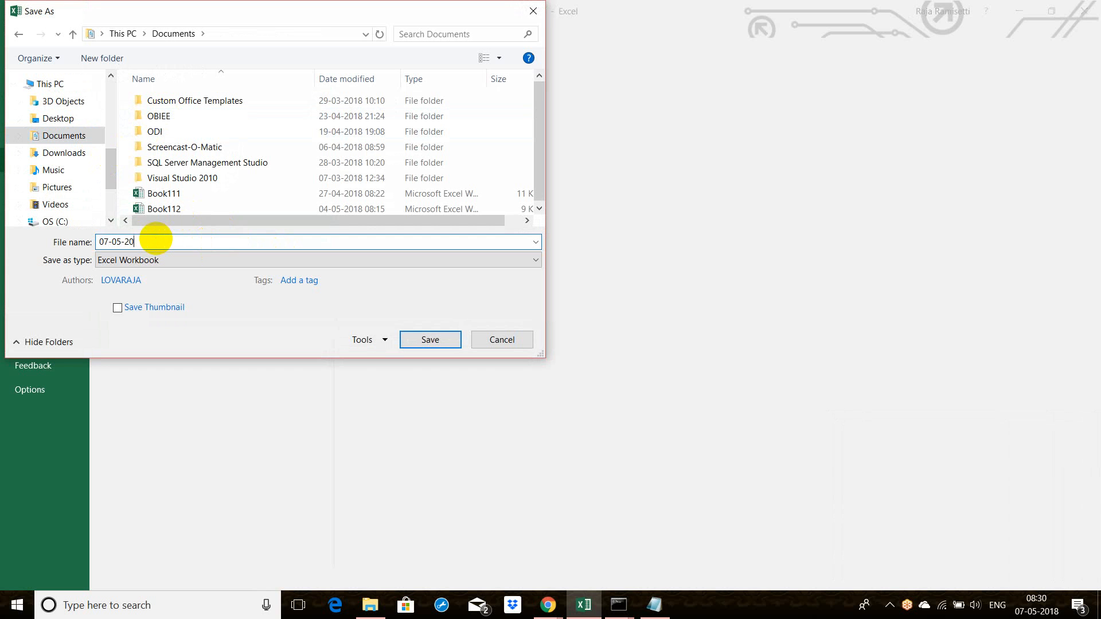
type("18")
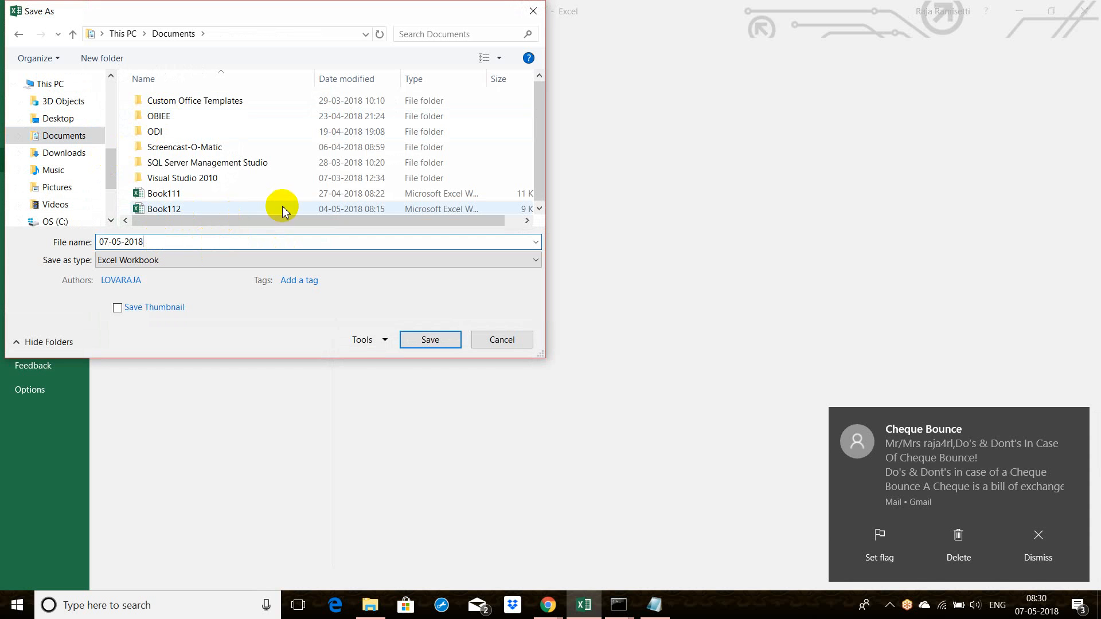
left_click(425, 340)
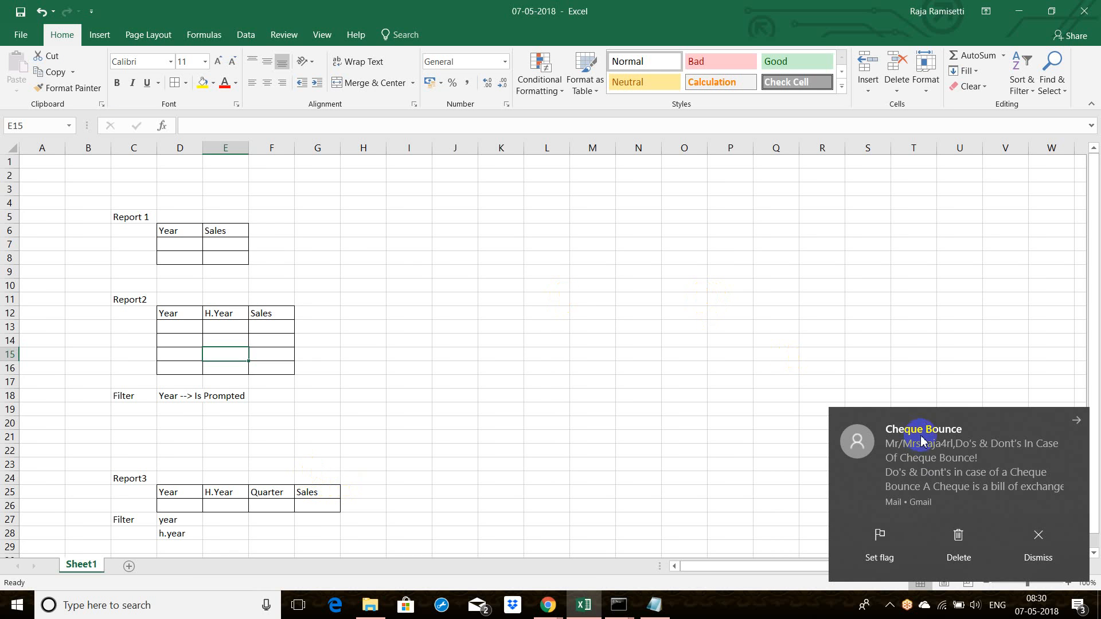
Step: Close the Excel workbook after clearing the mail notification, and go back from Report2 to Report1 in the browser
left_click(958, 530)
left_click(1086, 8)
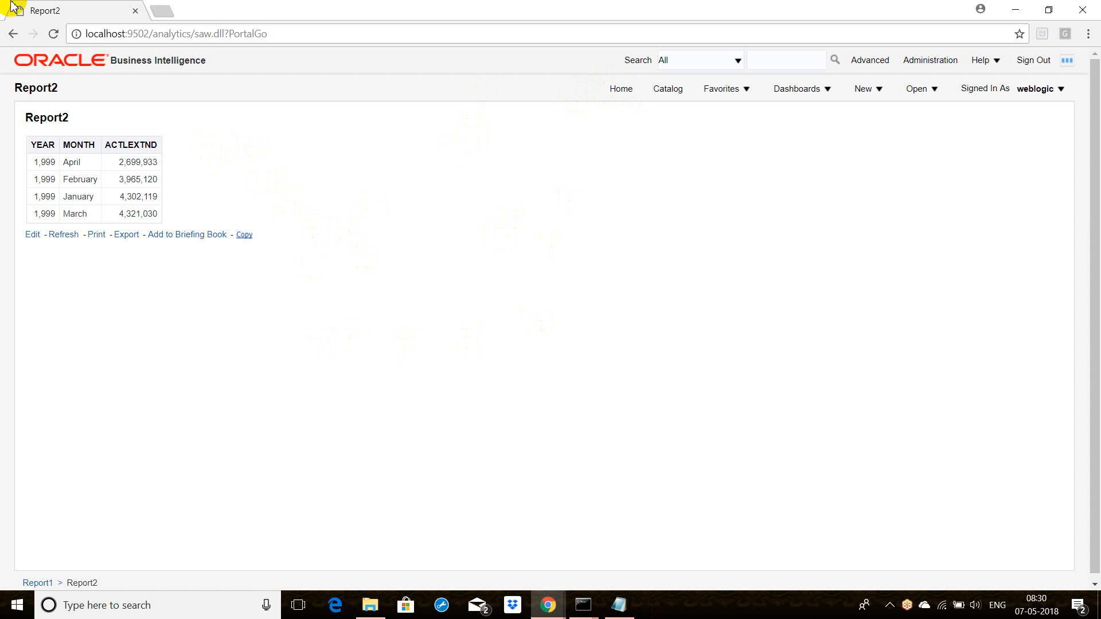
left_click(13, 32)
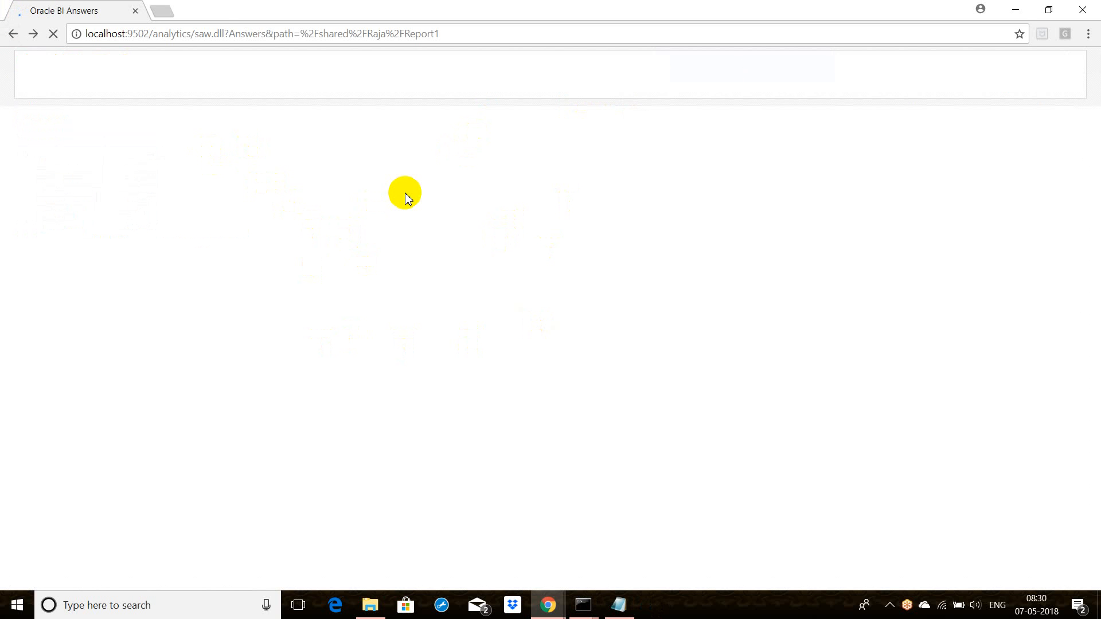